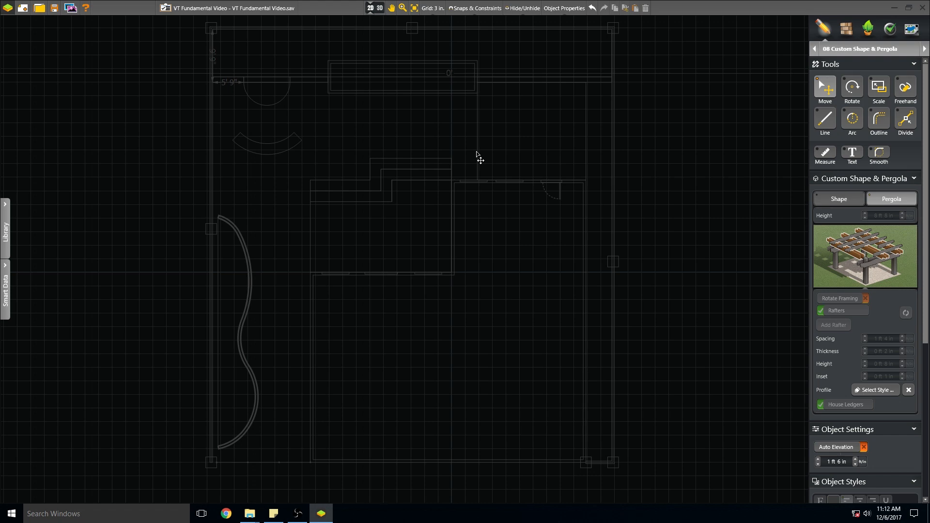
Start an outline at the house wall corner beside the patio, with an 8' side perpendicular to the wall and an 8' 6" side parallel to it.
scroll(354, 241, "up", 1)
scroll(354, 241, "up", 1)
scroll(333, 266, "up", 2)
scroll(334, 266, "up", 4)
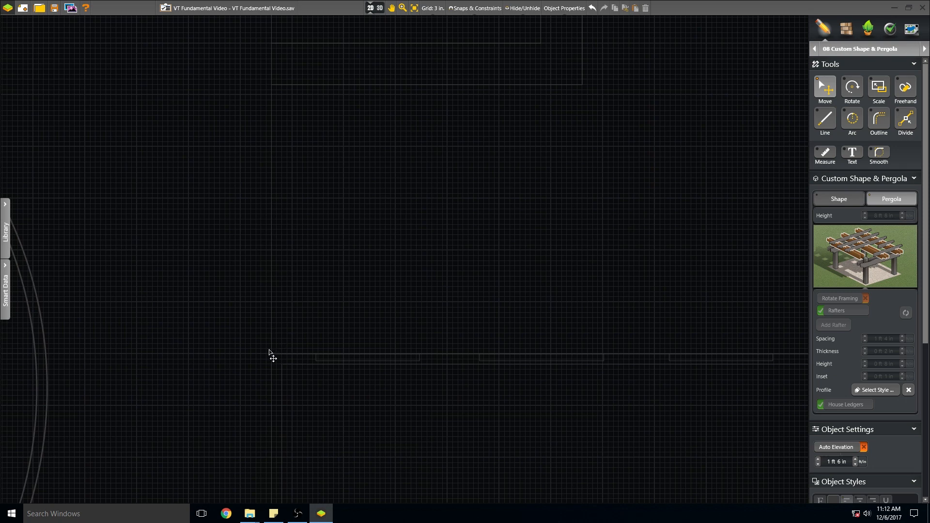
left_click(825, 119)
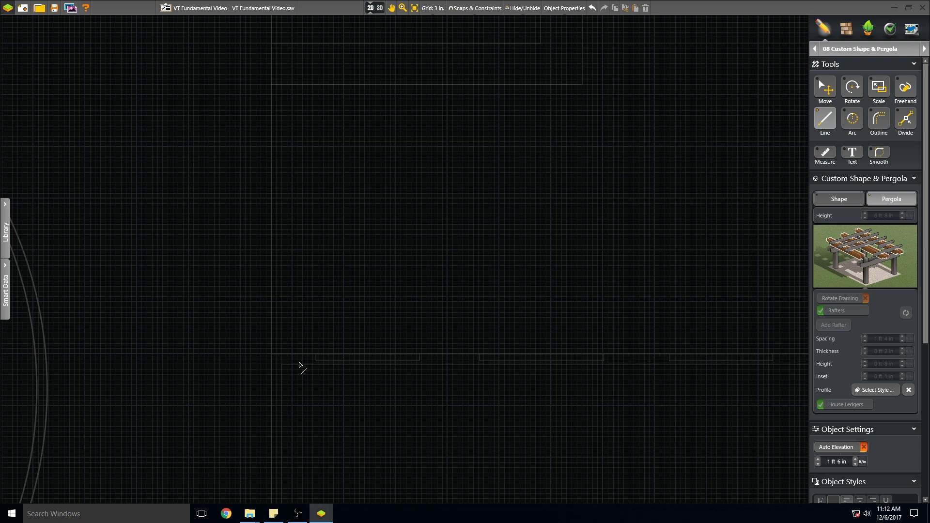
left_click(272, 358)
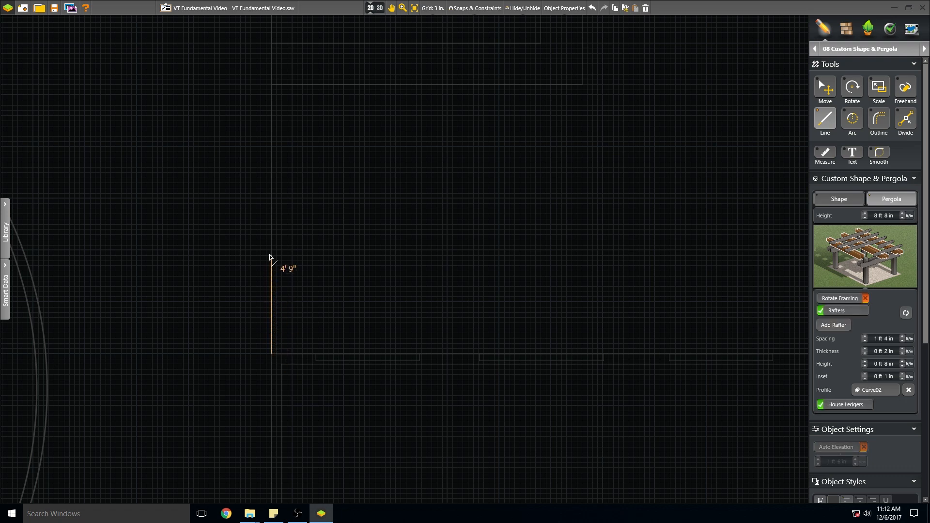
type("8")
key("Return")
key("Return")
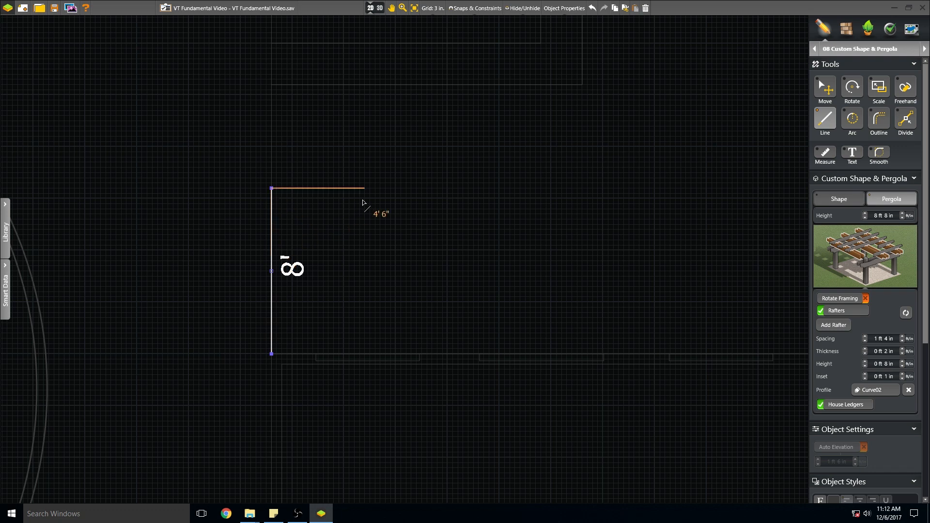
type("8' 6")
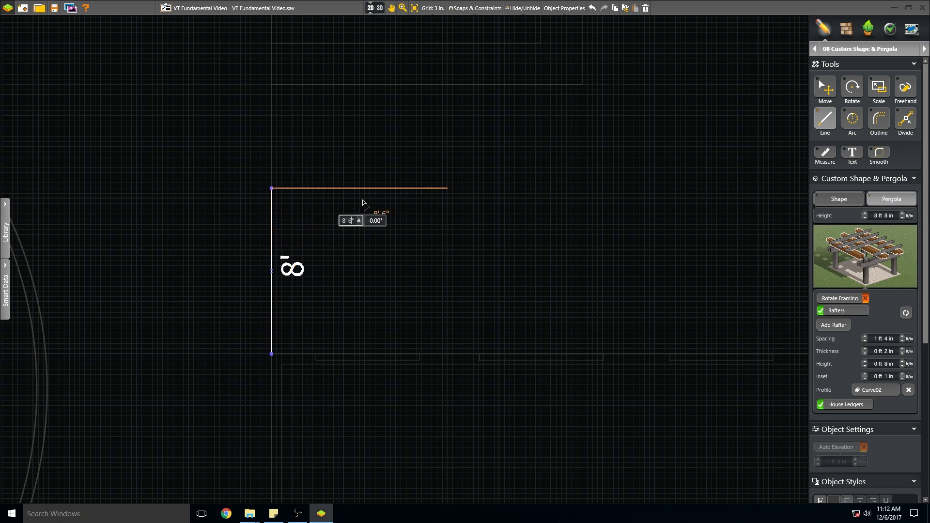
key("Return")
key("Return")
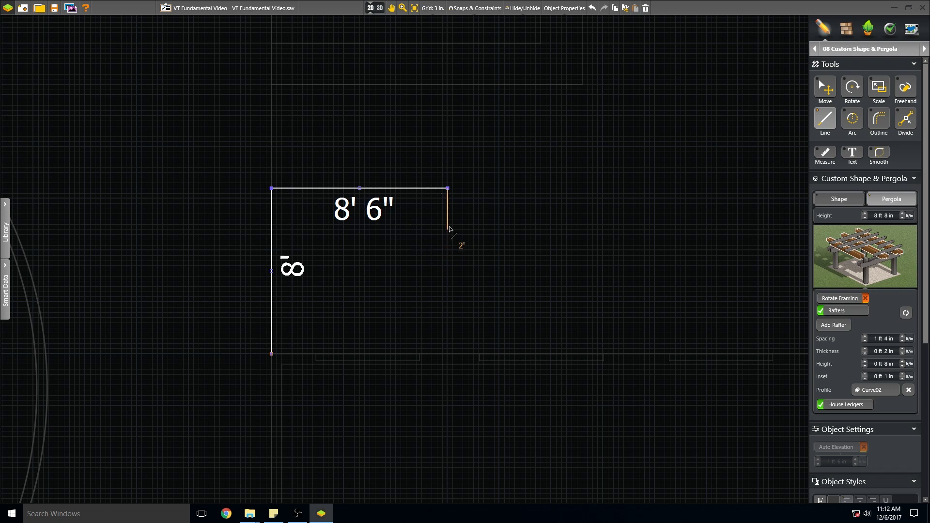
Complete the L-shaped outline with 3', 5' 6" and 5' sides and close it along the house wall.
type("3")
key("Return")
key("Return")
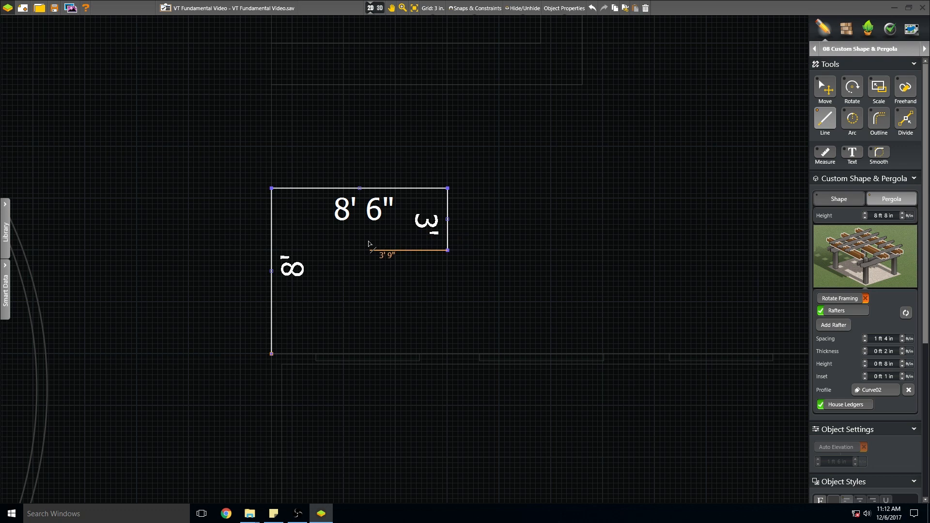
type("5' 6")
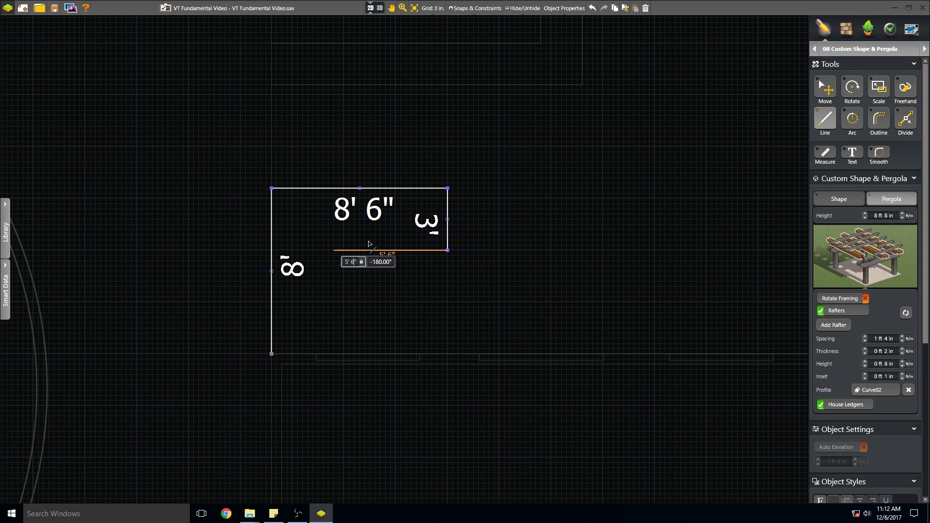
key("Return")
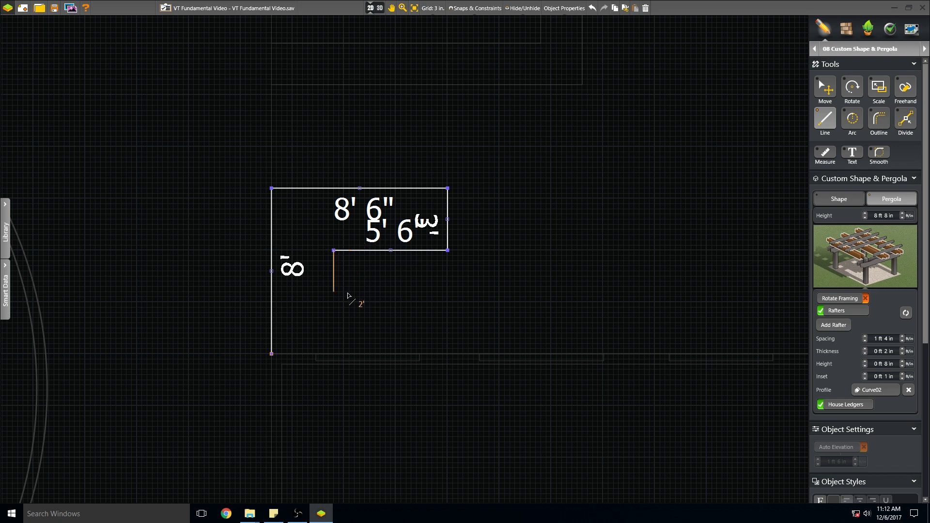
type("5")
key("Return")
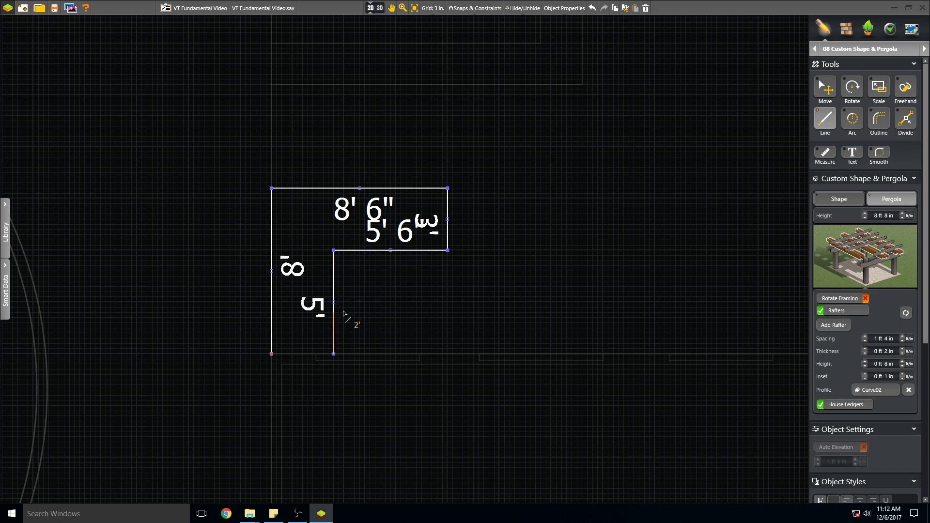
left_click(297, 347)
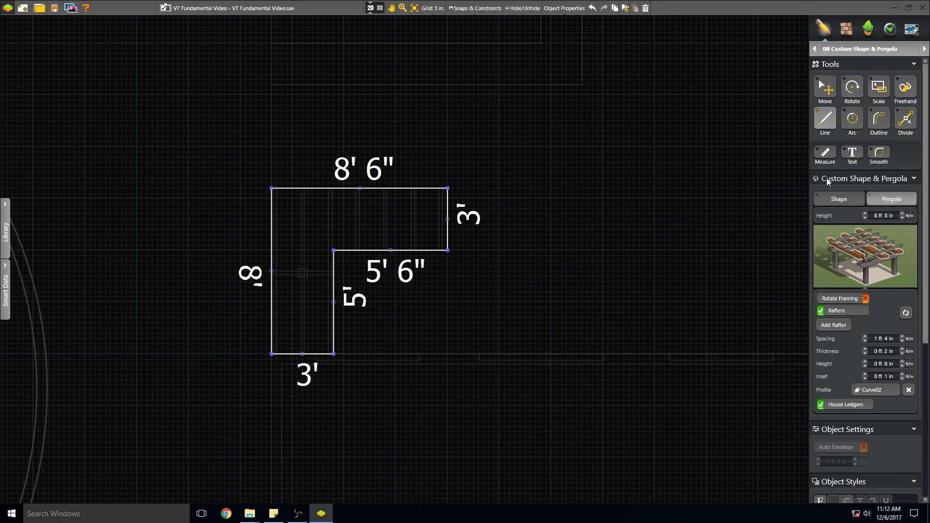
Convert the L-shaped pergola into a custom shape and set its height to 2 ft 9 in.
left_click(840, 200)
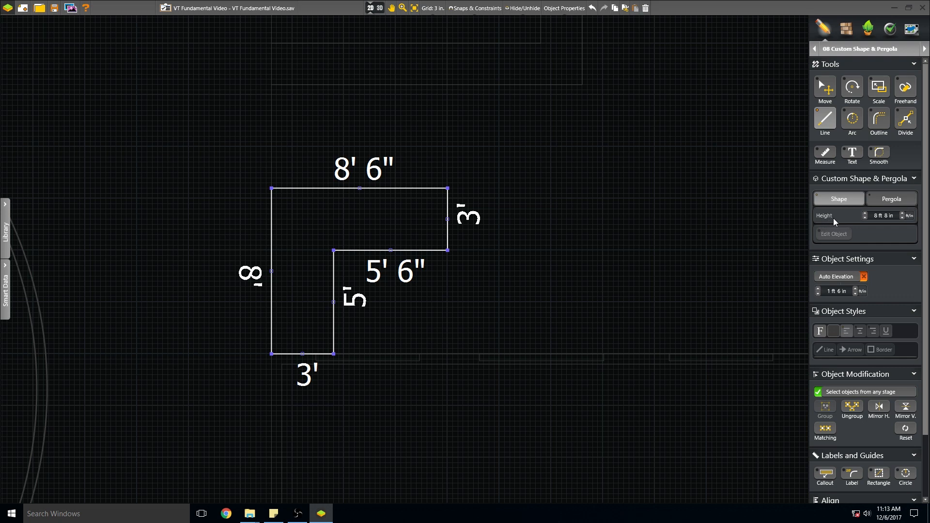
left_click(864, 219)
left_click(902, 213)
Outline the L-shape with a 3" outward offset on all sides to form the countertop.
left_click(875, 126)
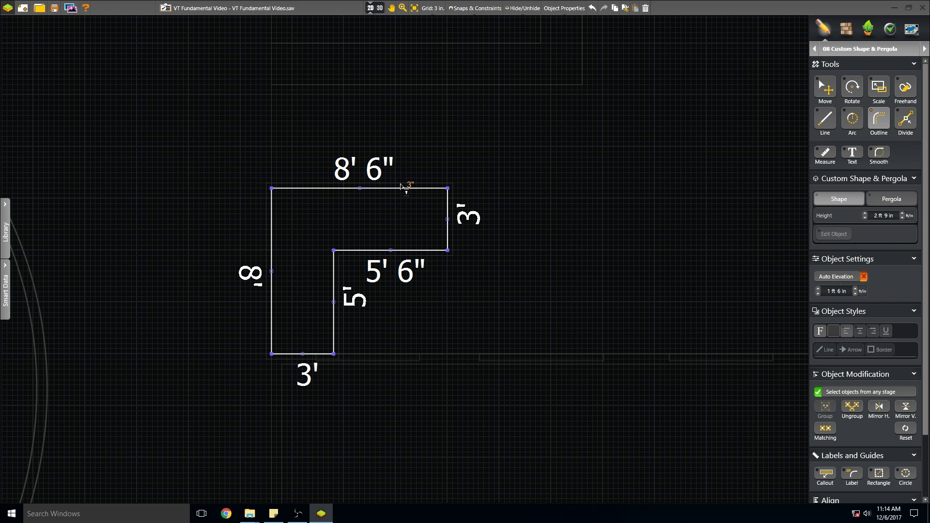
left_click(401, 185)
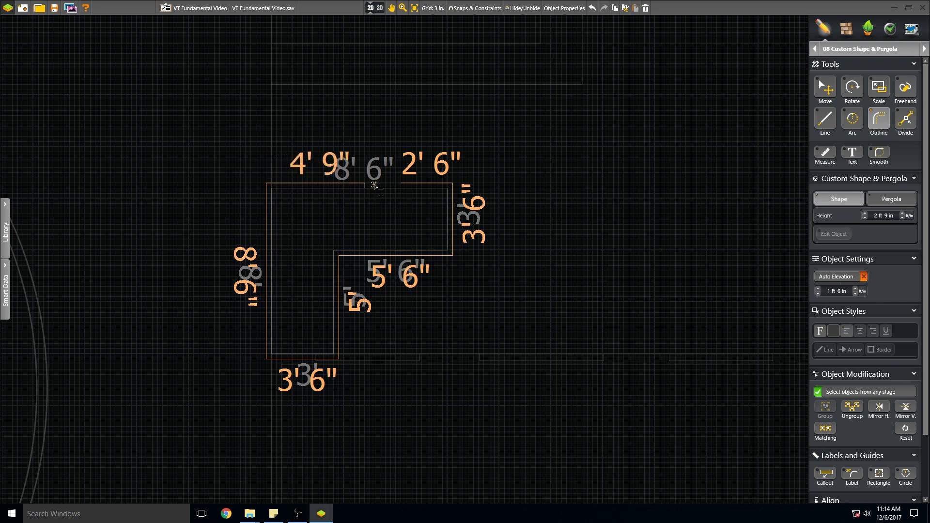
left_click(407, 188)
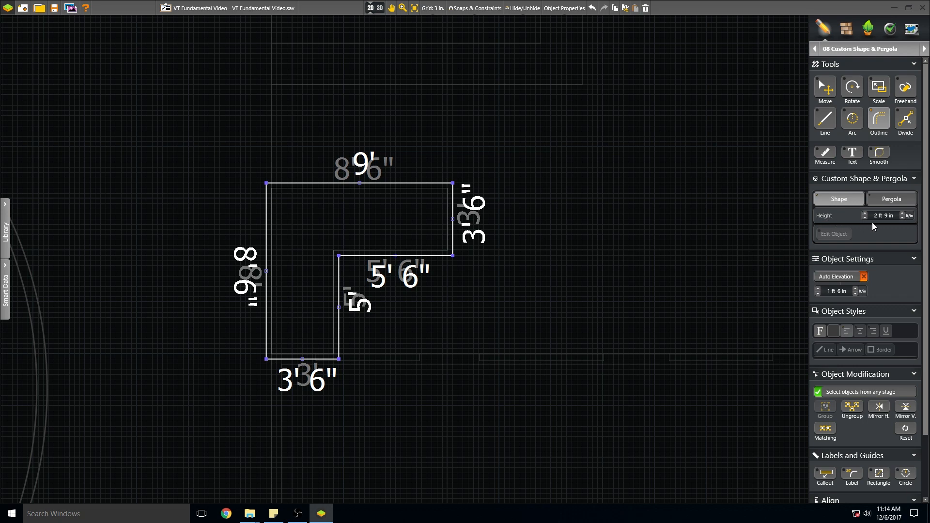
Set the countertop's height to 0 ft 3 in and its elevation to 4 ft 3 in, and deselect it.
left_click(900, 217)
left_click(818, 291)
left_click(822, 86)
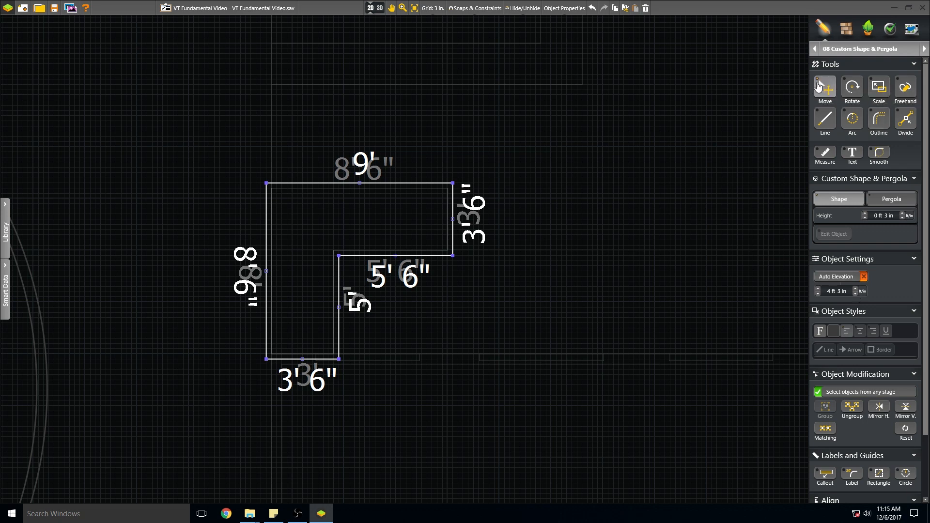
left_click(571, 184)
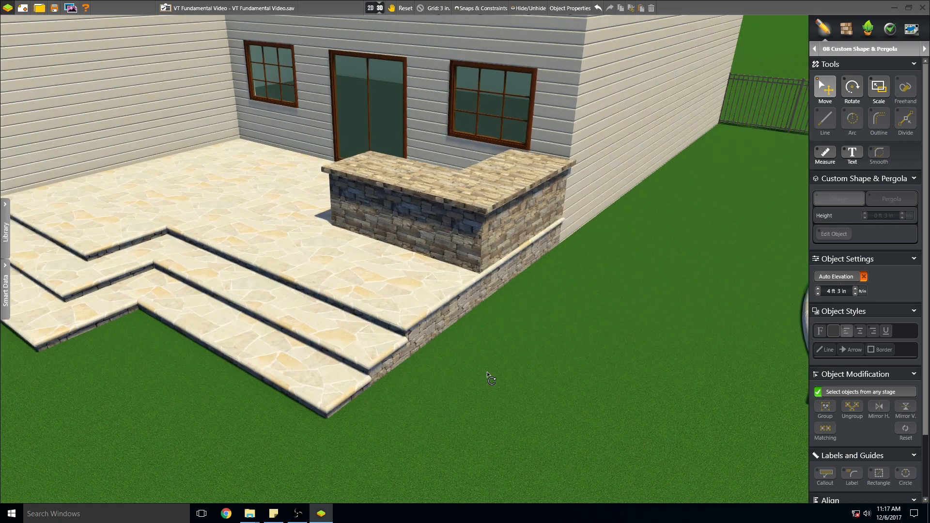
Examine in 3D where the countertop's overhang meets the corner of the house wall.
scroll(487, 371, "up", 5)
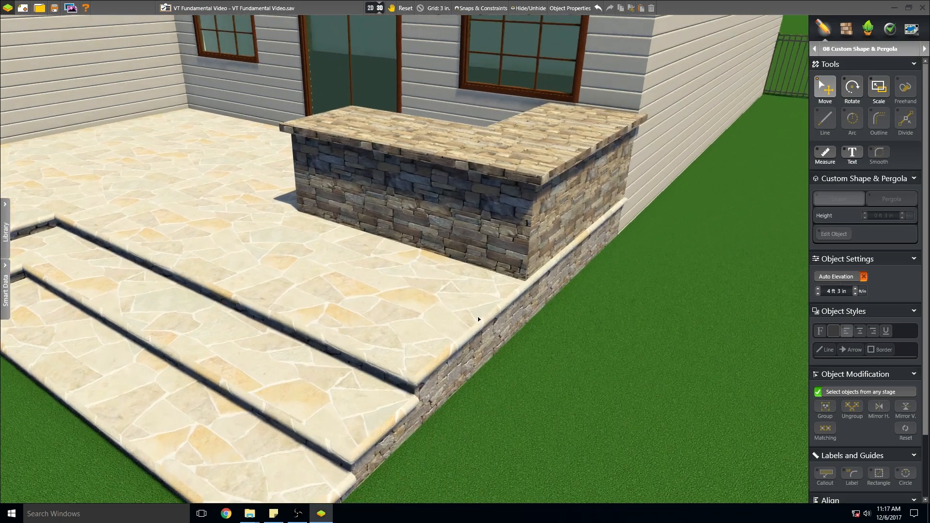
left_click_drag(477, 316, 282, 396)
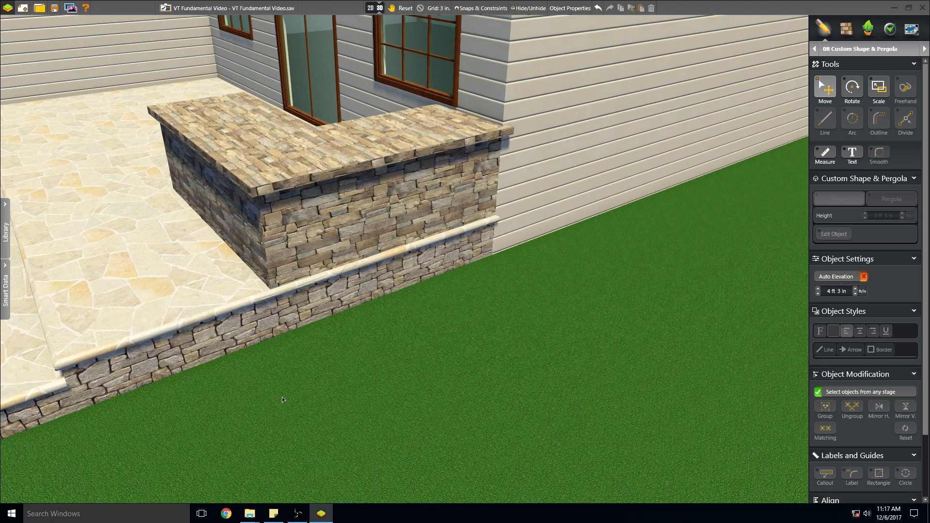
right_click_drag(283, 398, 401, 427)
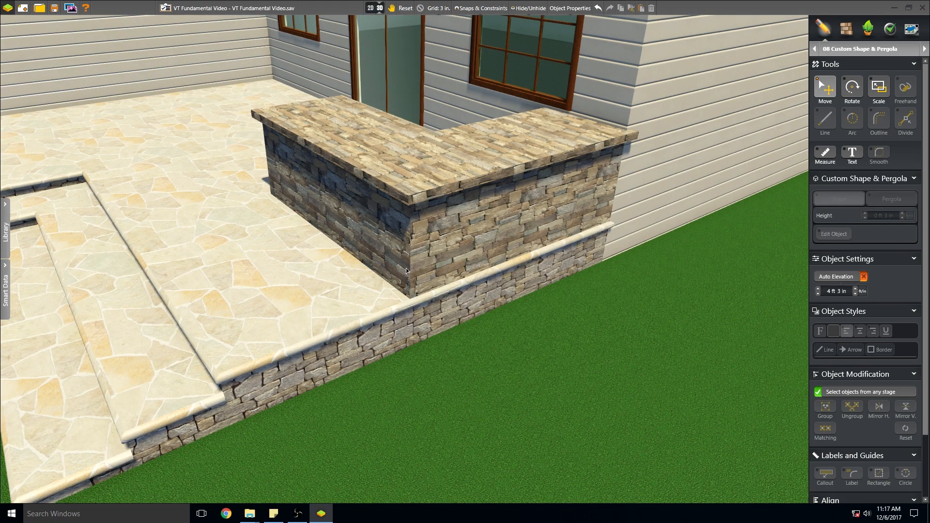
mouse_move(444, 362)
left_mouse_down()
mouse_move(412, 363)
mouse_move(411, 354)
mouse_move(433, 352)
left_mouse_up()
right_click_drag(462, 347, 313, 346)
right_click_drag(373, 344, 409, 353)
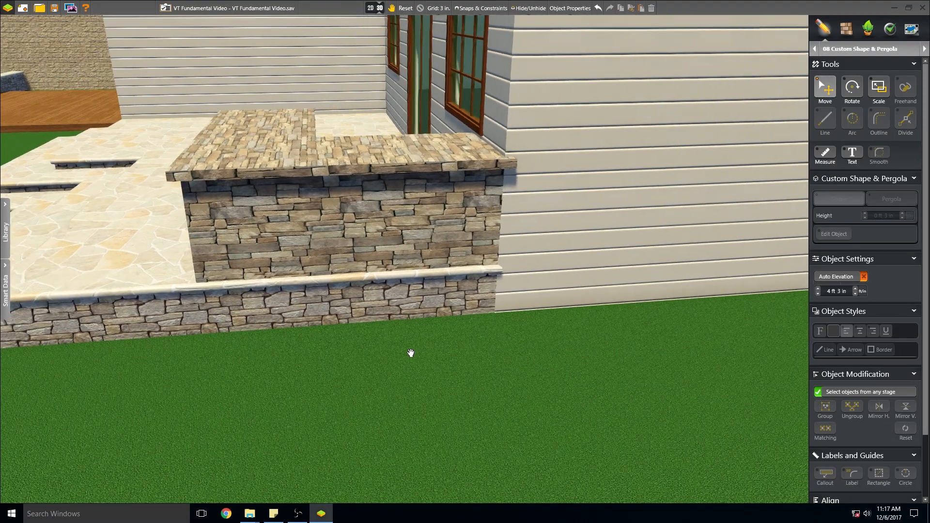
left_click_drag(409, 353, 465, 373)
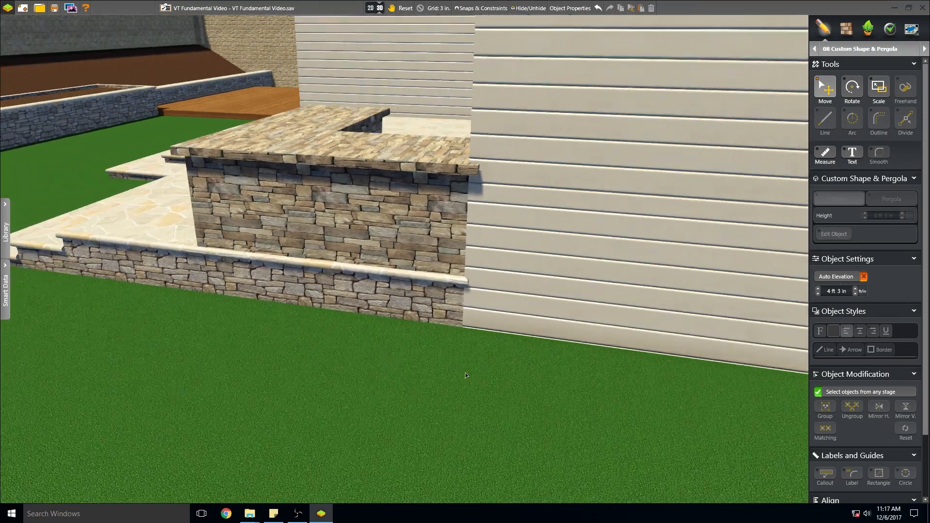
right_click_drag(466, 368, 421, 356)
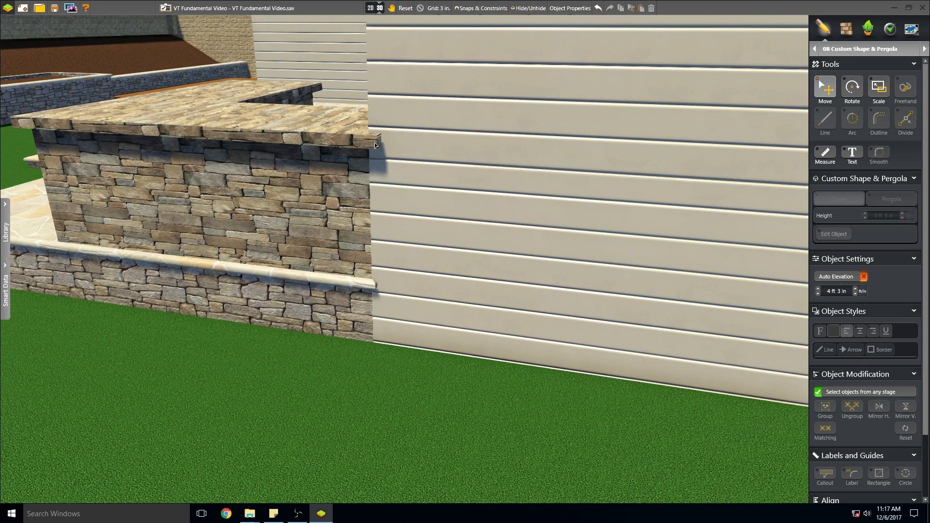
left_click_drag(355, 211, 376, 234)
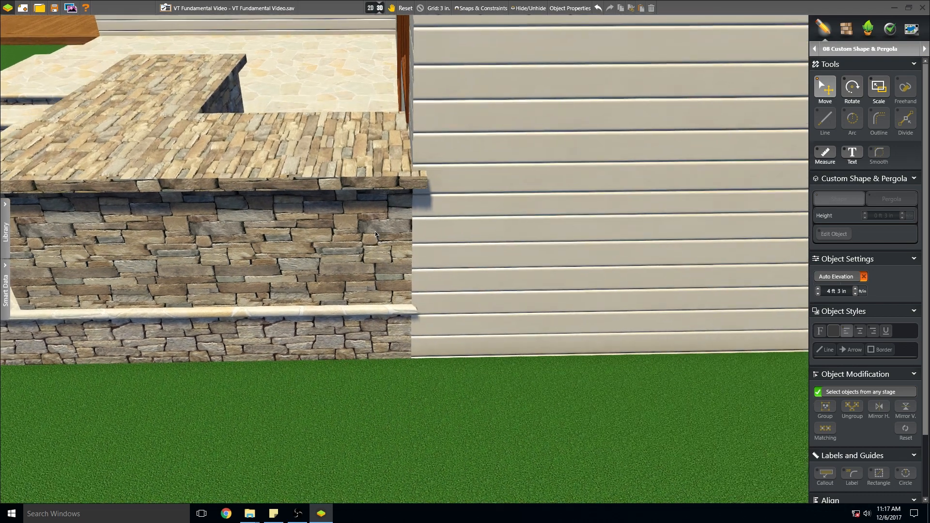
In the 2D plan, move the countertop's 3' 6" edge back 3" so it sits flush with the house wall.
left_click(370, 8)
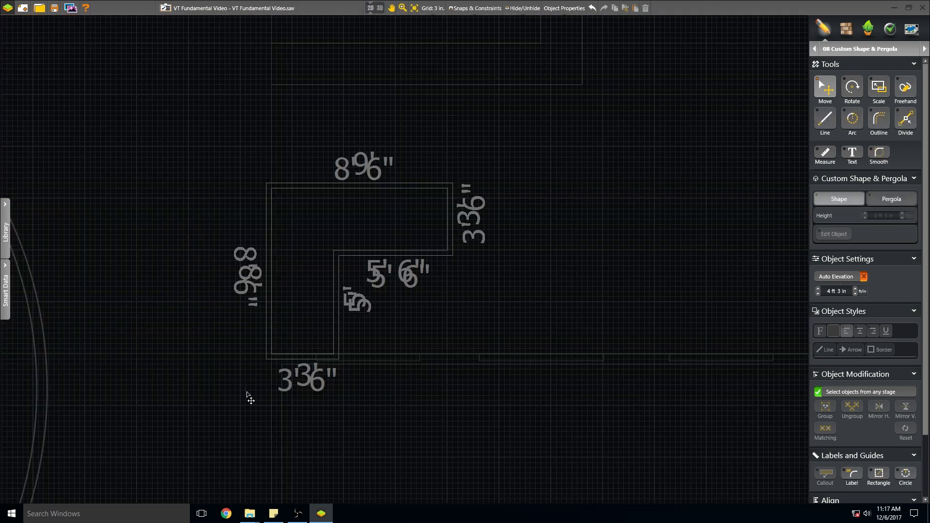
left_click(316, 371)
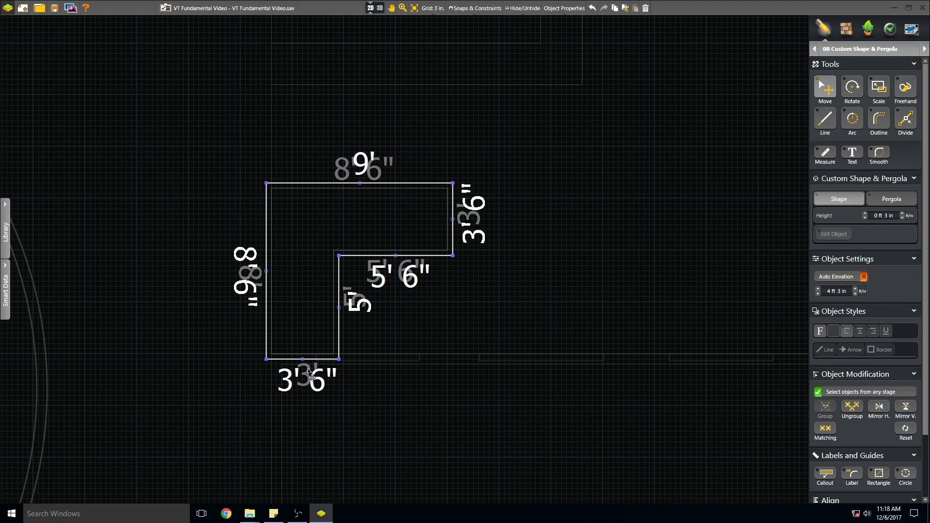
scroll(310, 372, "up", 2)
scroll(312, 371, "up", 2)
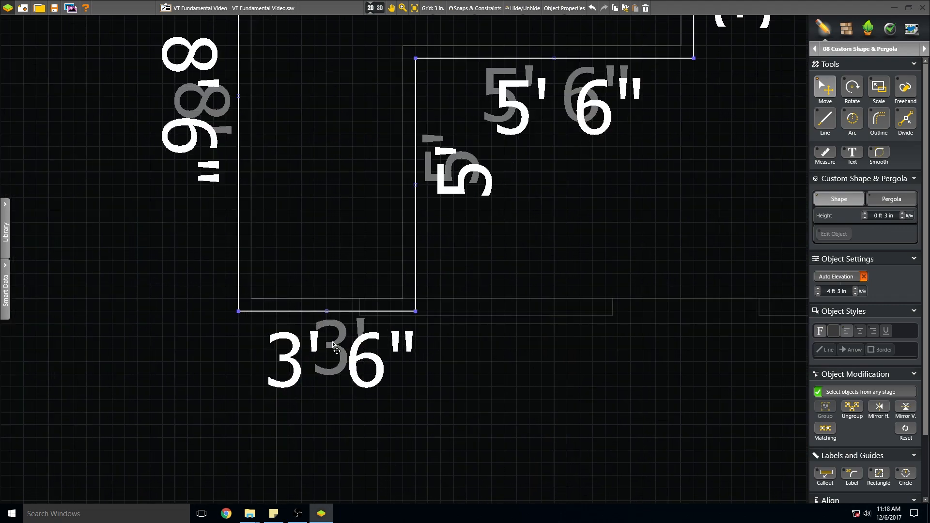
scroll(332, 342, "up", 3)
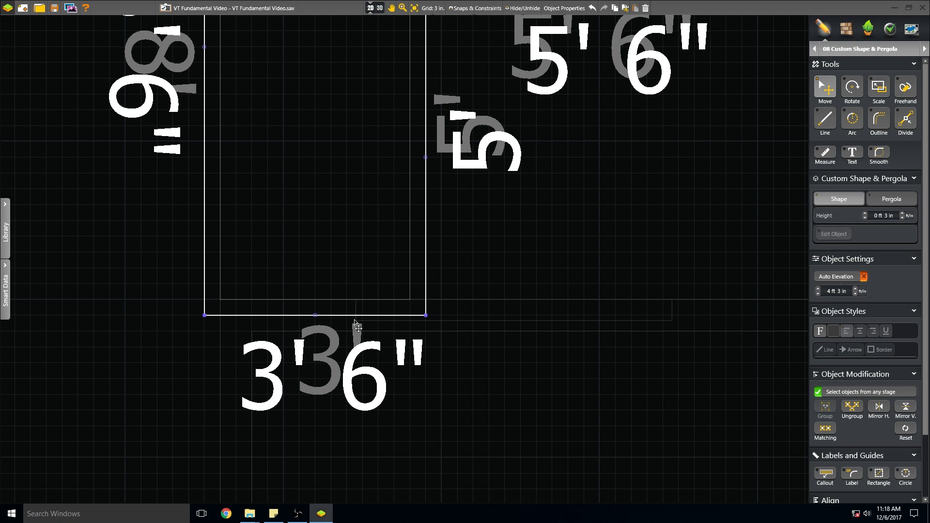
left_click(315, 314)
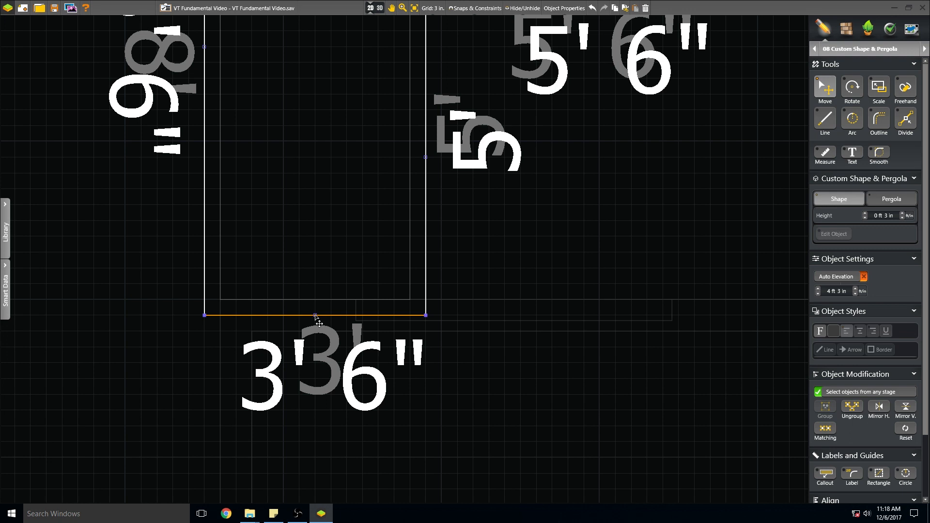
left_click_drag(315, 315, 316, 303)
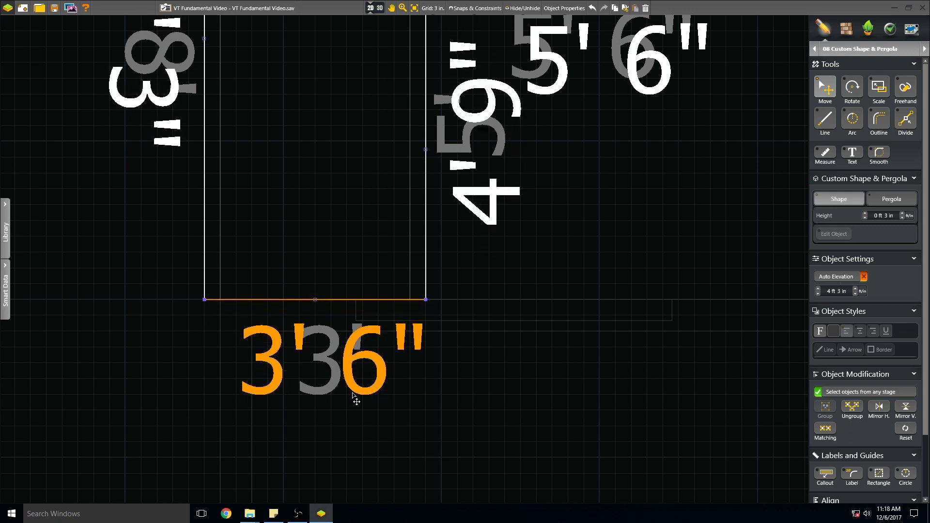
left_click(489, 279)
scroll(468, 281, "down", 5)
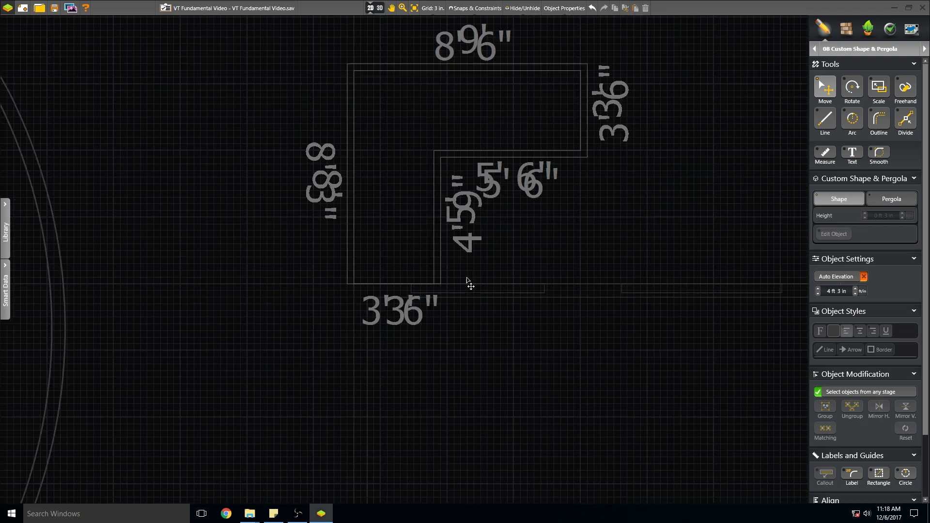
Create a 20' by 18' pergola with the Outline tool by tracing the rectangle along the house wall over the deck.
scroll(446, 324, "up", 3)
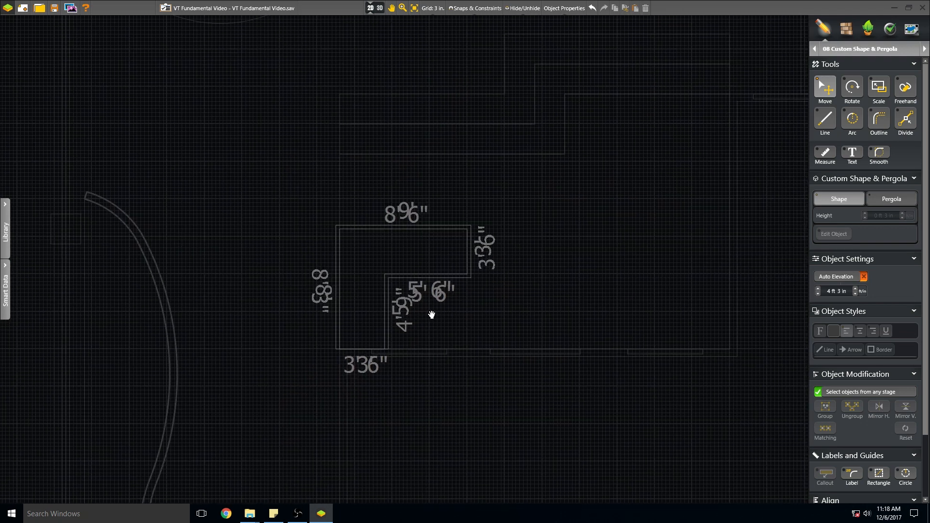
middle_click_drag(432, 311, 430, 273)
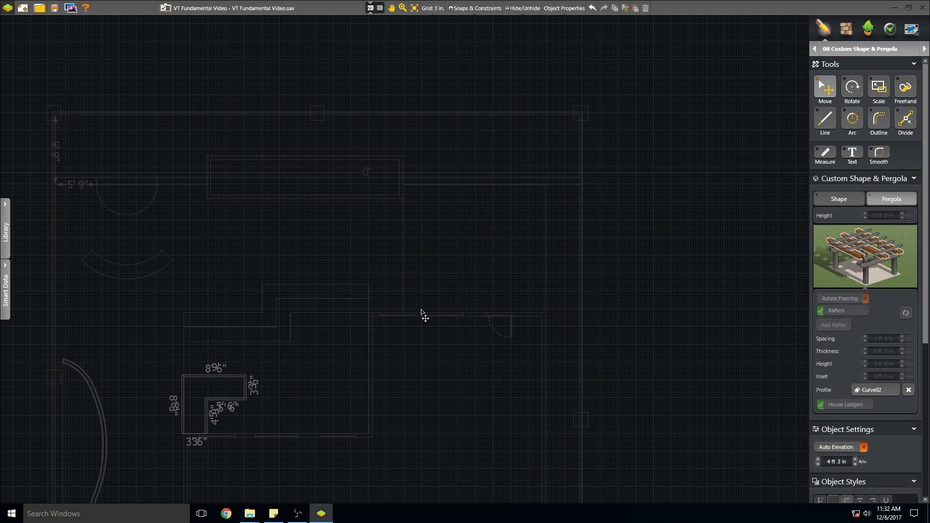
middle_click_drag(515, 269, 355, 268)
scroll(332, 279, "up", 4)
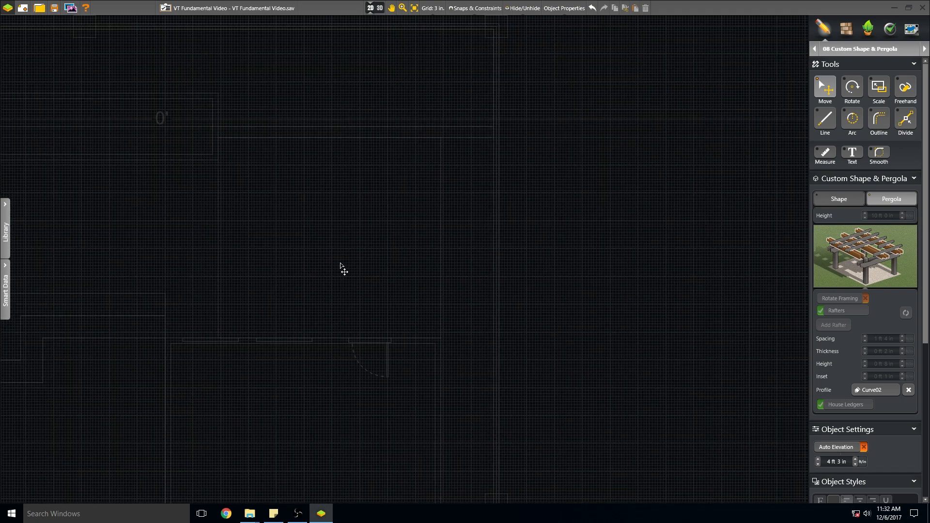
middle_click_drag(343, 268, 352, 286)
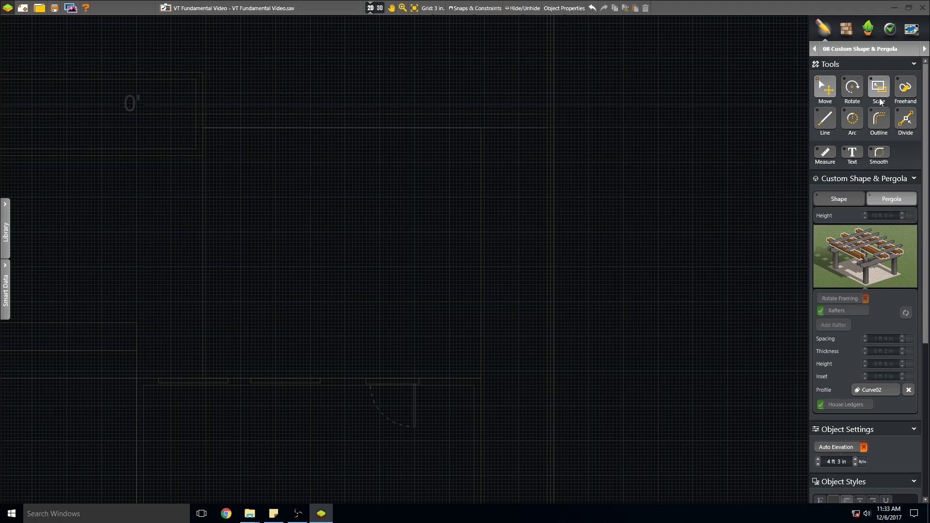
left_click(878, 118)
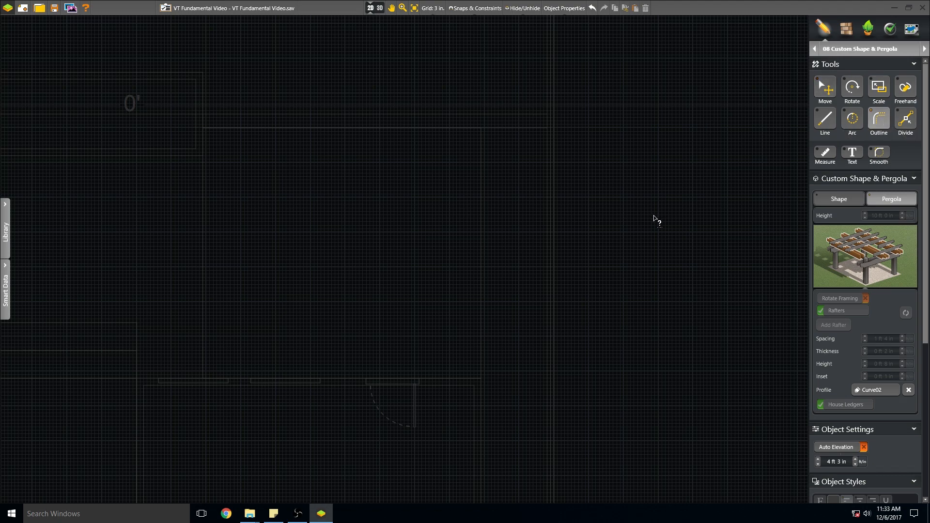
left_click(481, 228)
left_click(481, 229)
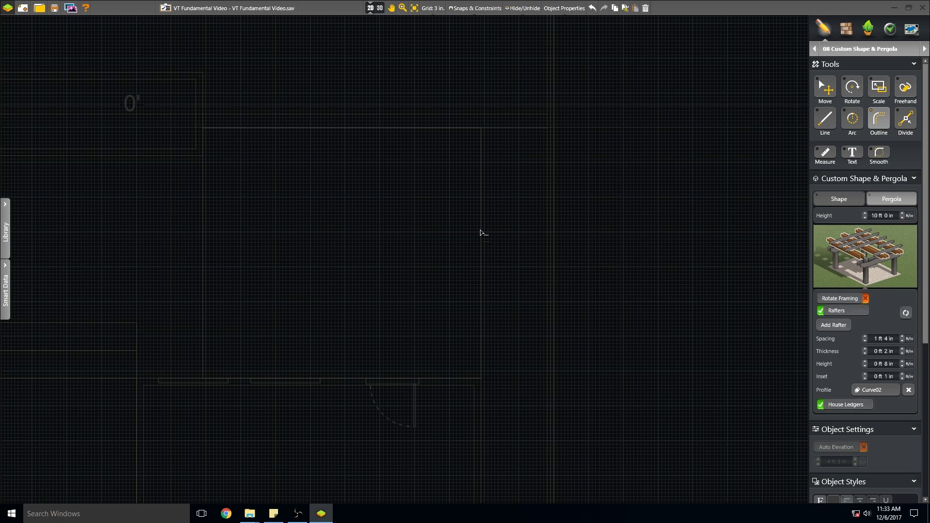
left_click(481, 128)
left_click(202, 128)
left_click(203, 378)
left_click(481, 377)
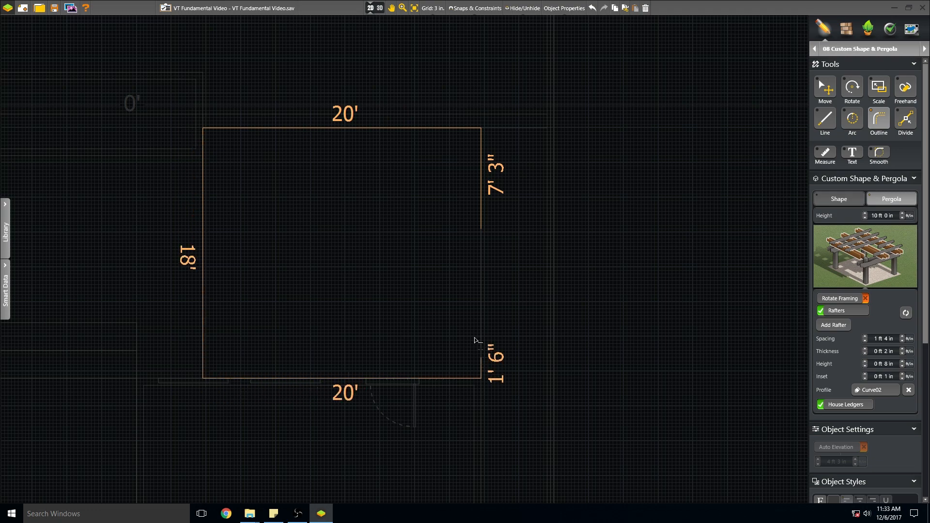
left_click(482, 226)
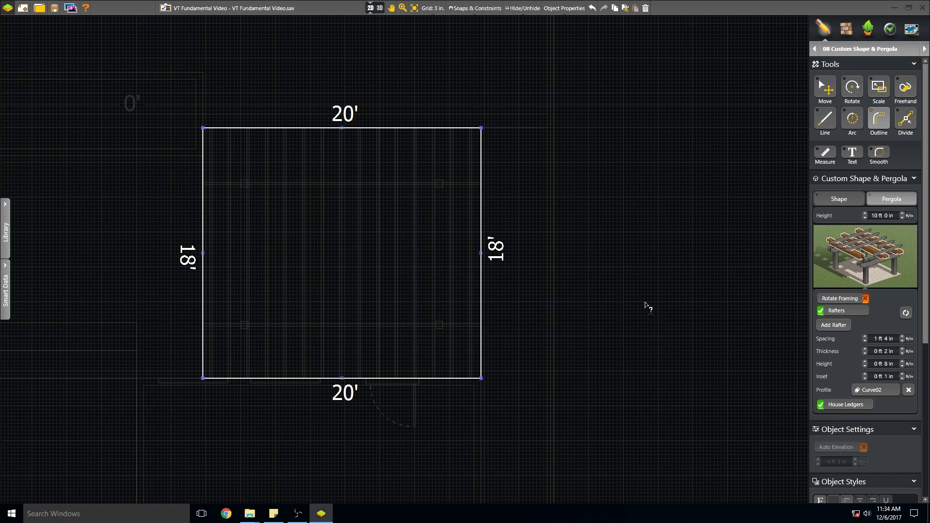
Examine the pergola in 3D over the deck and look at its column settings.
left_click(379, 8)
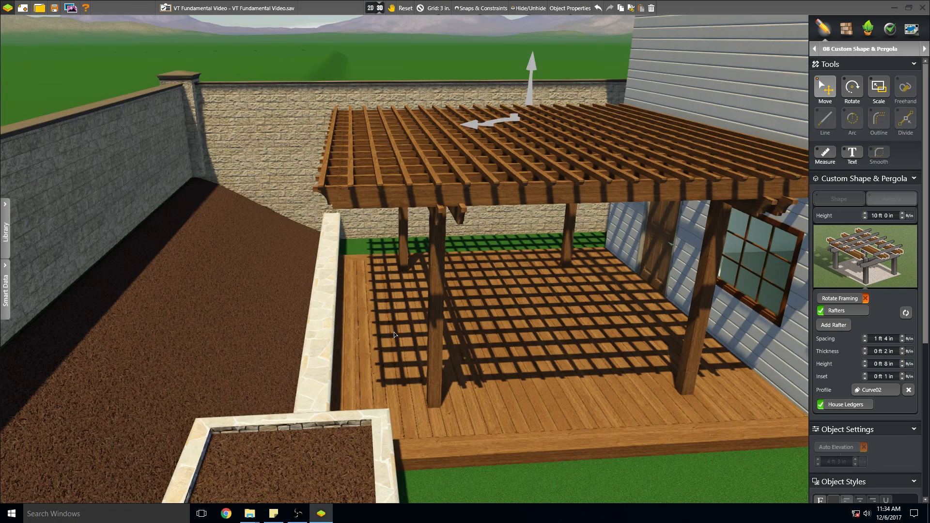
middle_click_drag(486, 335, 461, 332)
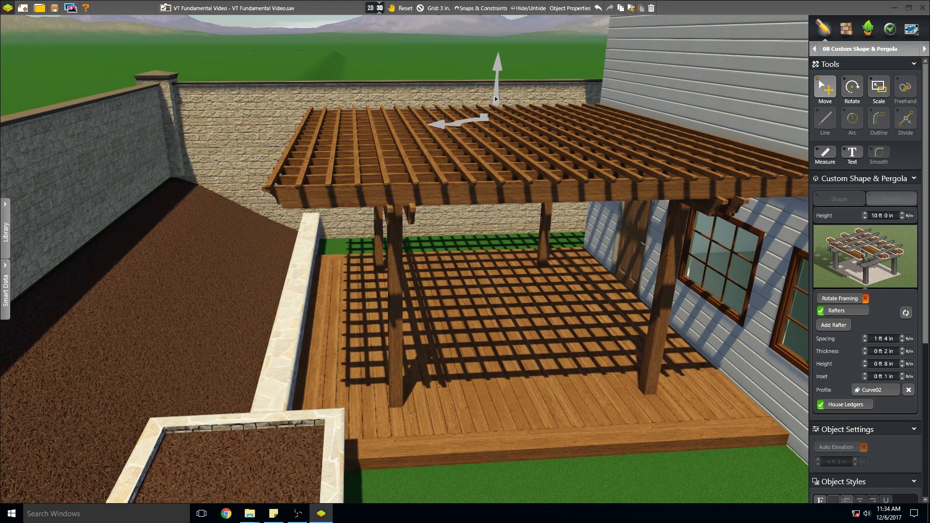
right_click_drag(439, 368, 449, 368)
middle_click_drag(416, 343, 310, 339)
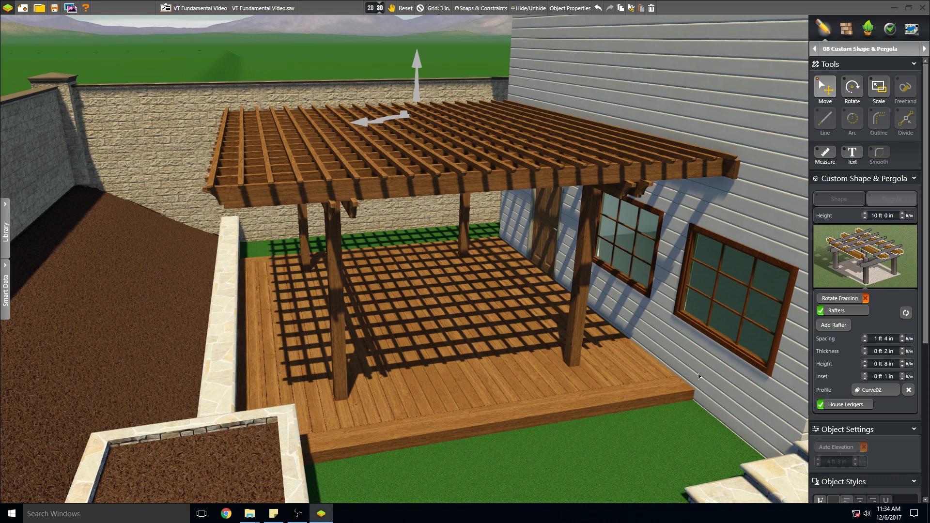
right_click_drag(612, 381, 620, 381)
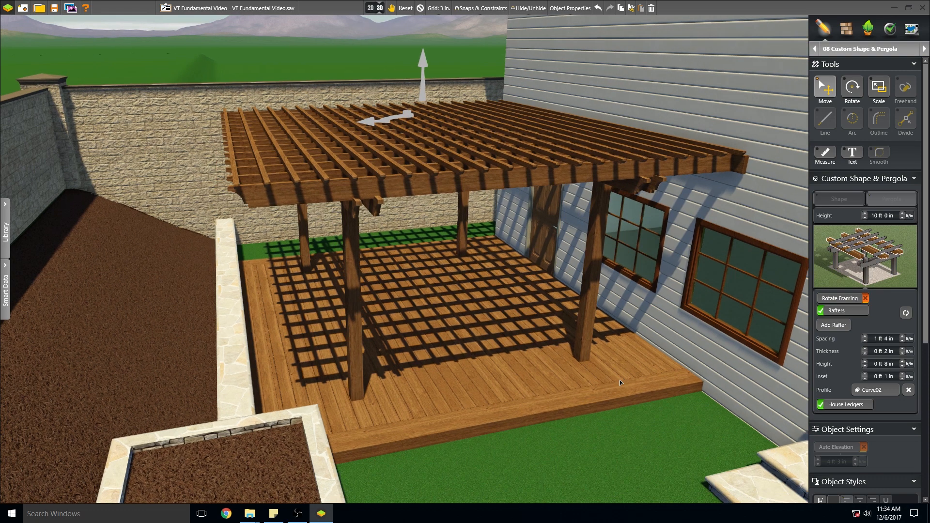
left_click(866, 280)
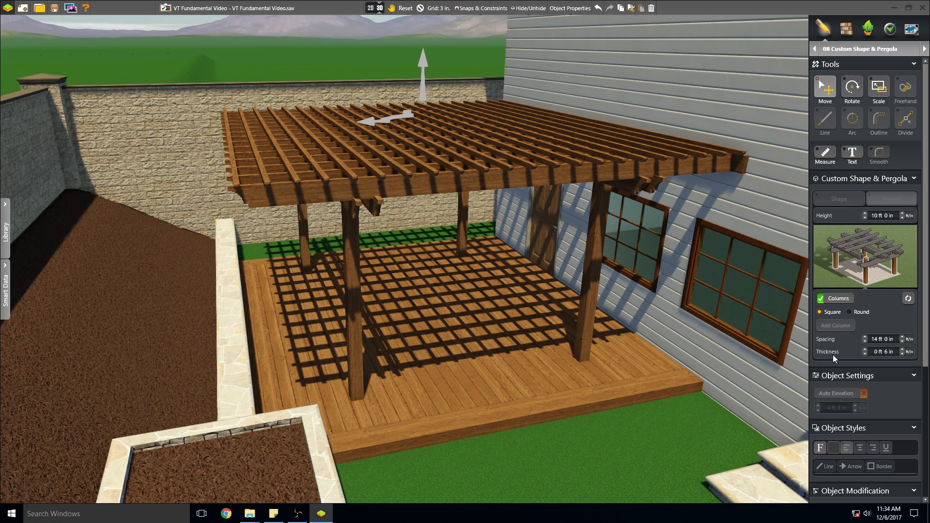
mouse_move(577, 416)
left_mouse_down()
mouse_move(670, 436)
mouse_move(594, 428)
mouse_move(589, 413)
left_mouse_up()
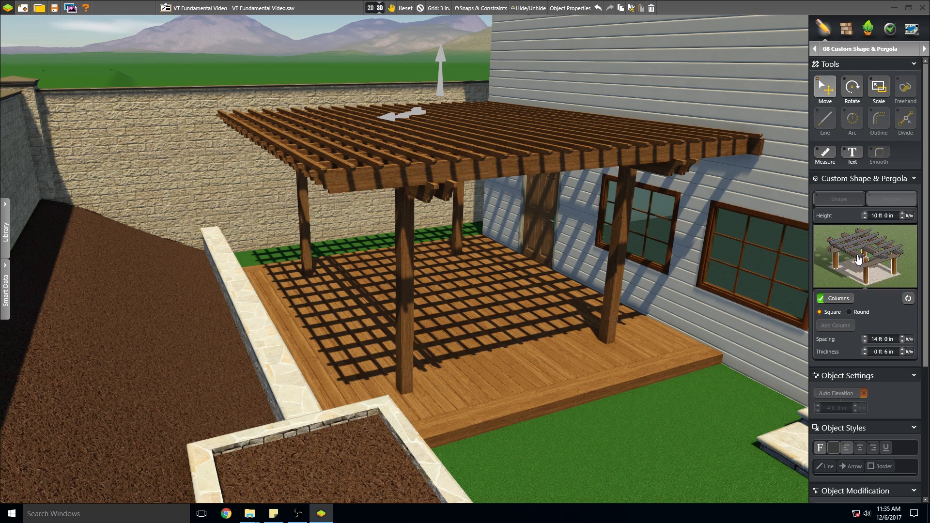
Try the Curve01, Curve02 and Slant01 board profiles on the pergola's rafters and settle on Curve03.
left_click(856, 258)
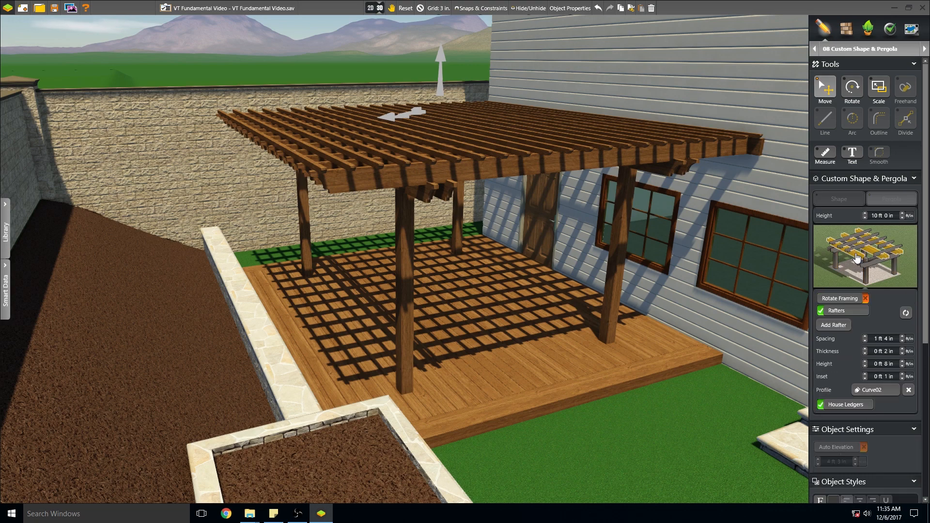
left_click_drag(559, 310, 522, 326)
left_click_drag(413, 333, 438, 328)
left_click_drag(359, 185, 378, 170)
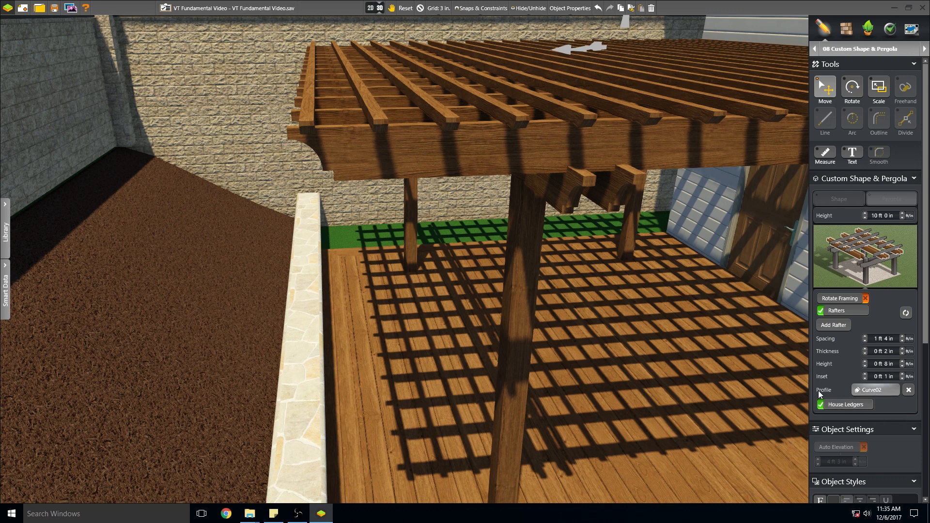
left_click(870, 391)
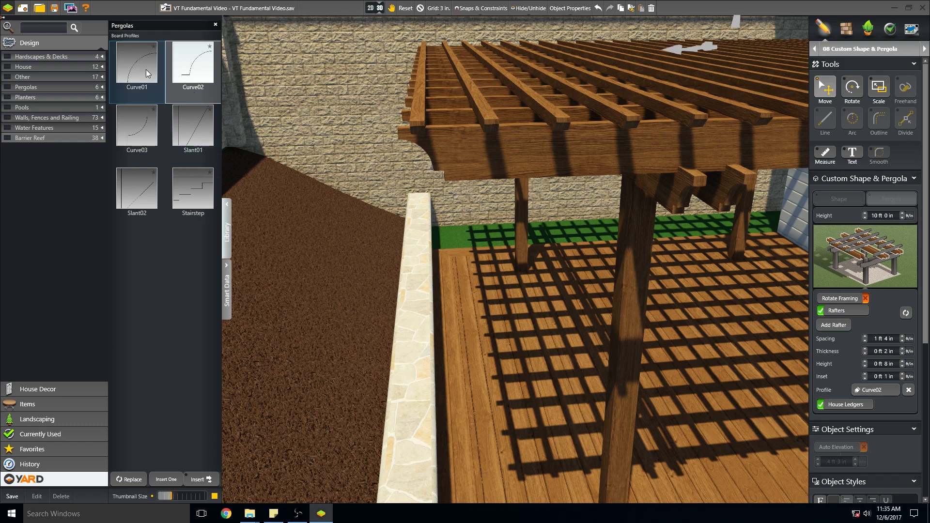
left_click(147, 73)
left_click(191, 76)
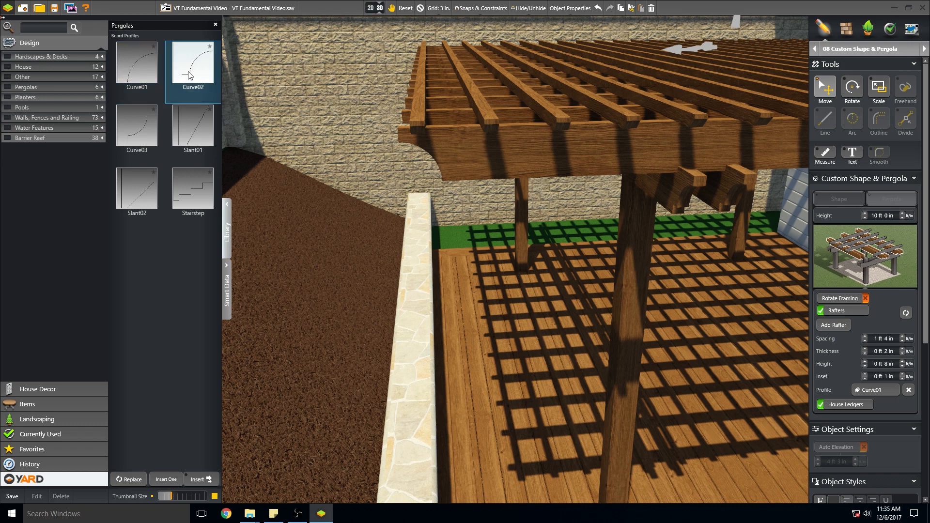
left_click(184, 138)
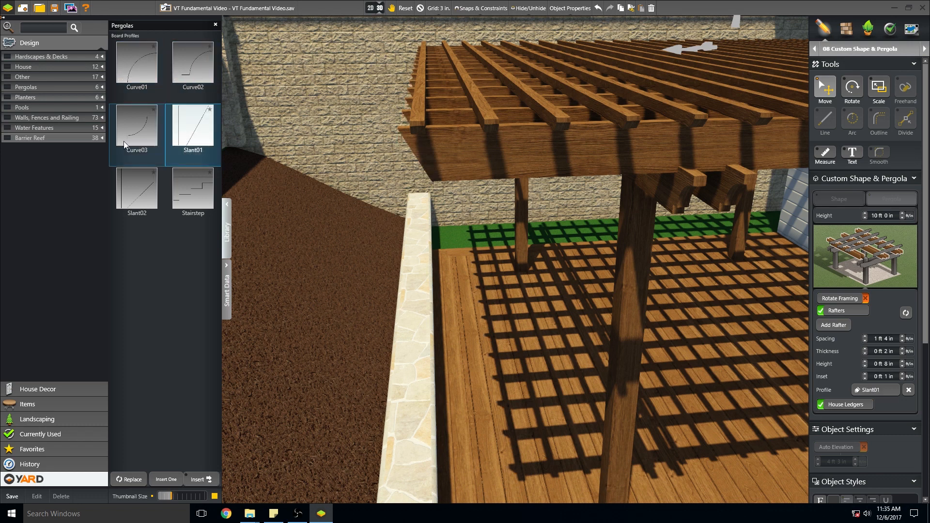
left_click(130, 140)
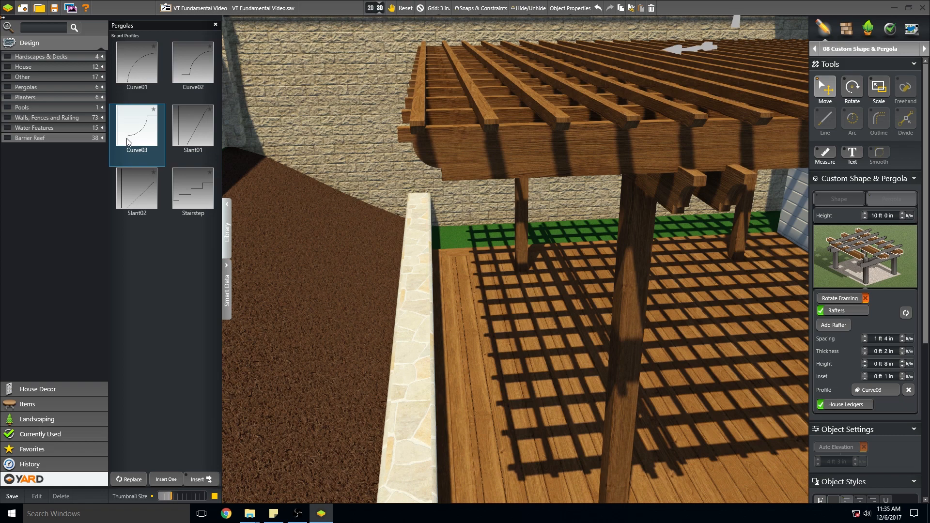
scroll(455, 184, "down", 5)
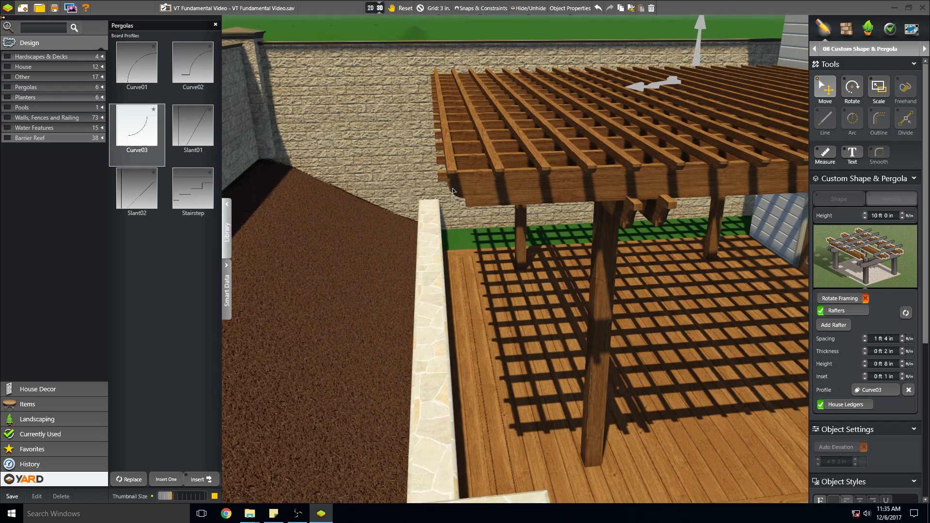
left_click_drag(533, 210, 402, 210)
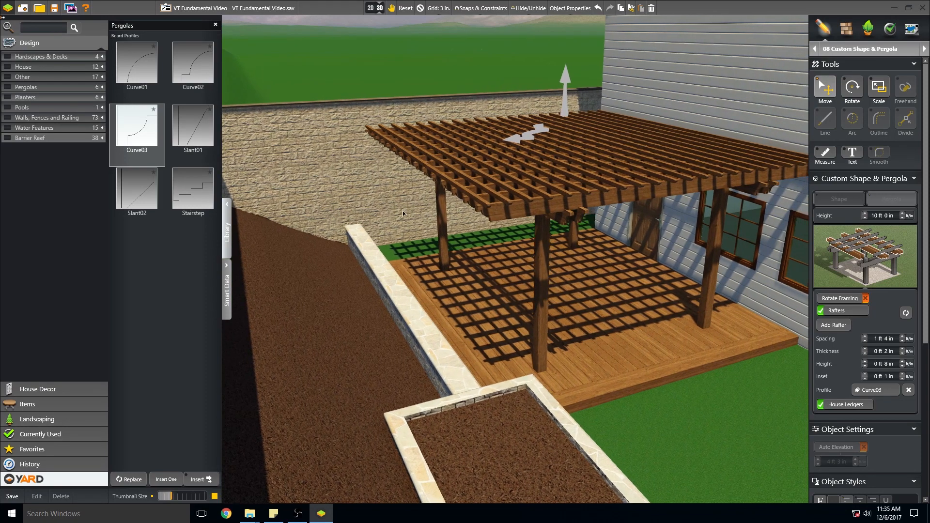
Return to the 2D plan, deselect the pergola and save the project.
left_click(227, 232)
left_click(371, 9)
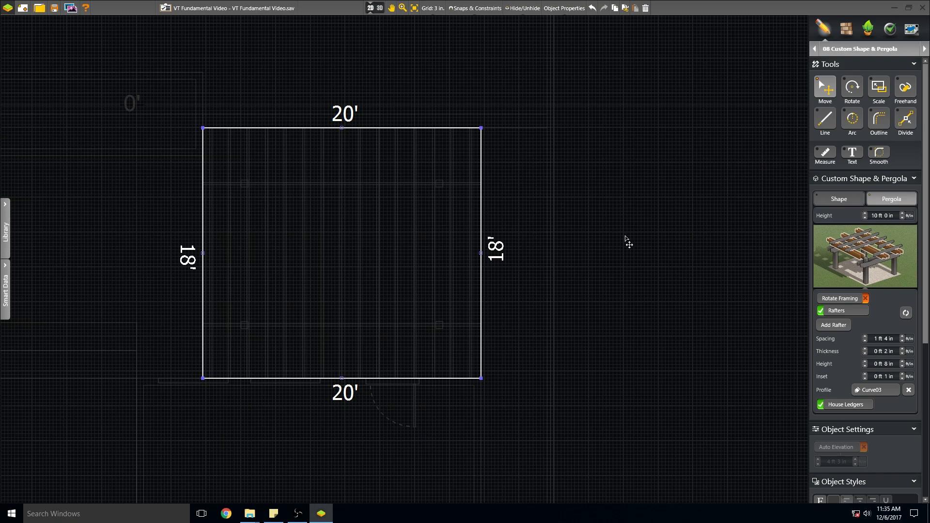
left_click(629, 244)
middle_click_drag(393, 229, 472, 229)
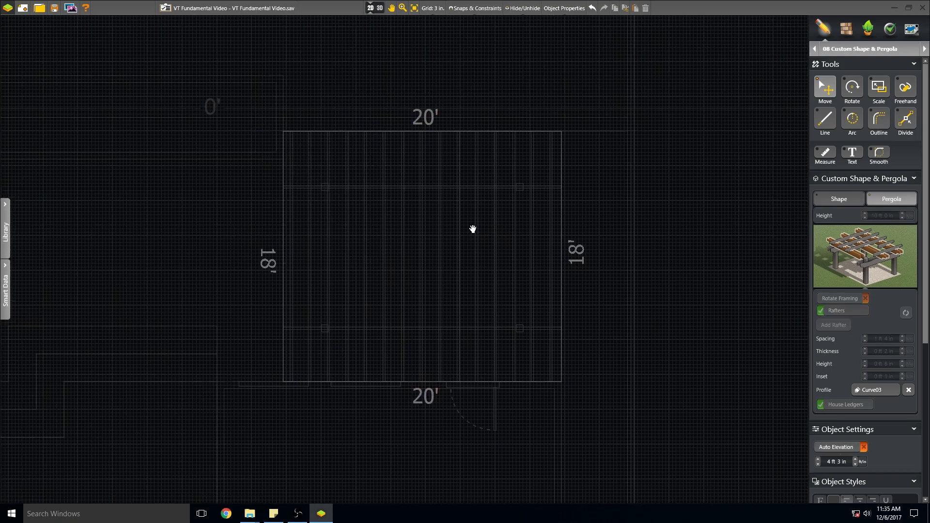
left_click(54, 10)
Go to the 09 Materials stage and look over the Concrete subcategories and the material settings.
left_click(925, 49)
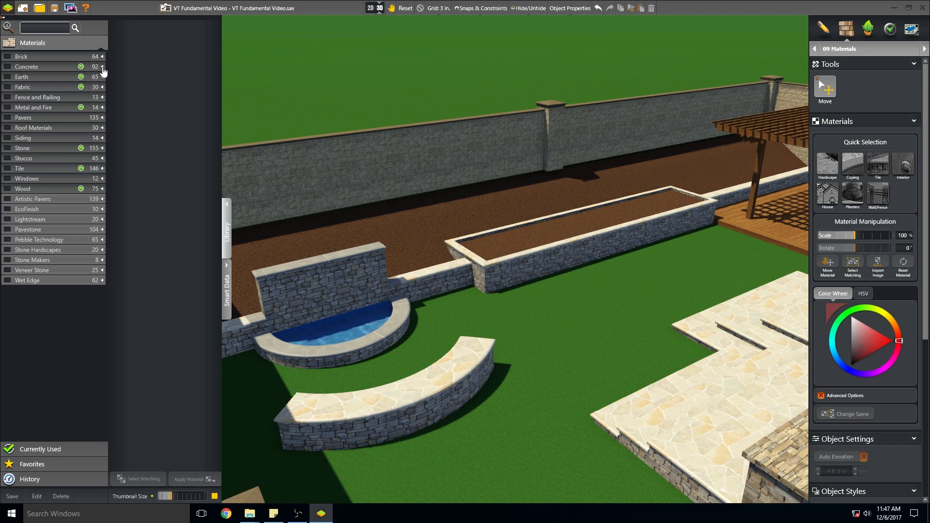
left_click(102, 67)
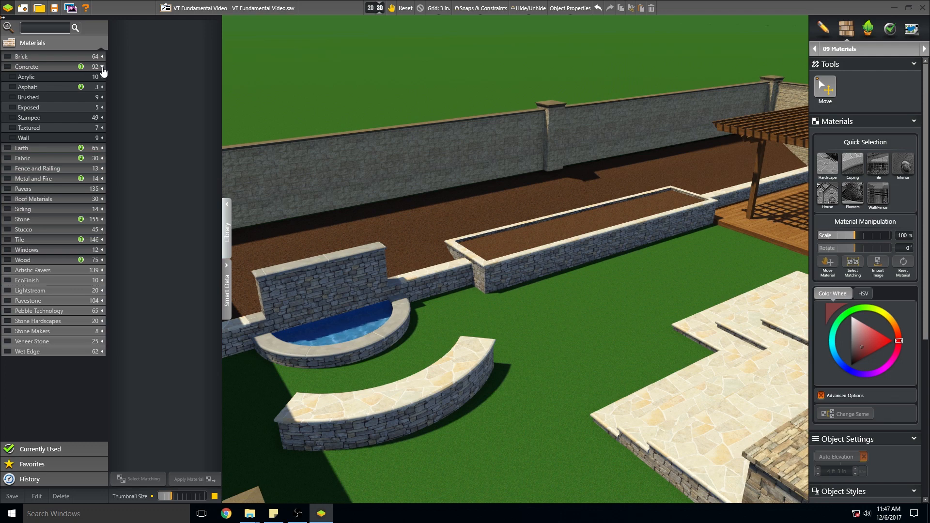
left_click(102, 68)
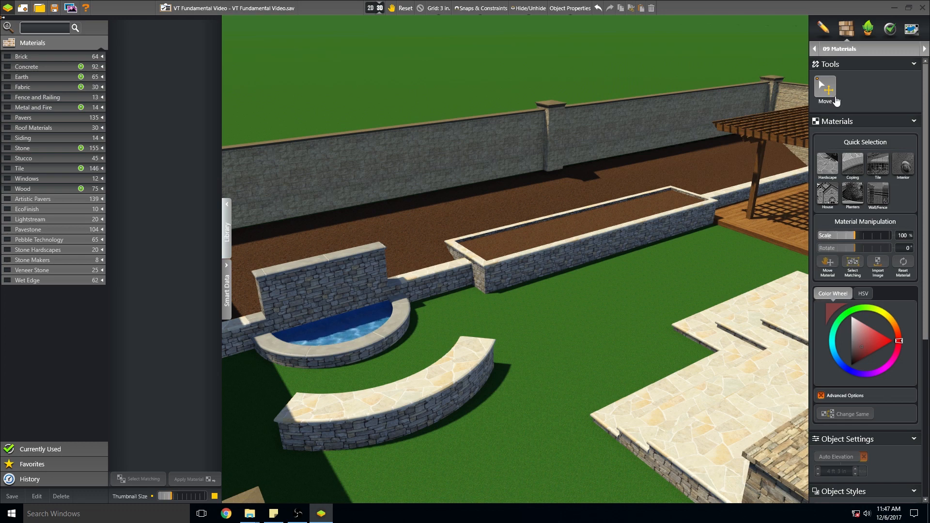
left_click(860, 120)
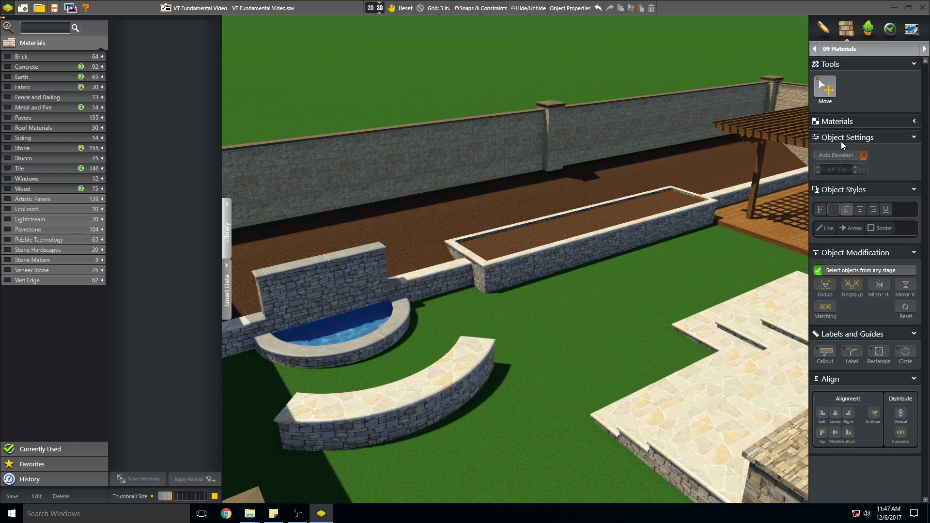
left_click(915, 122)
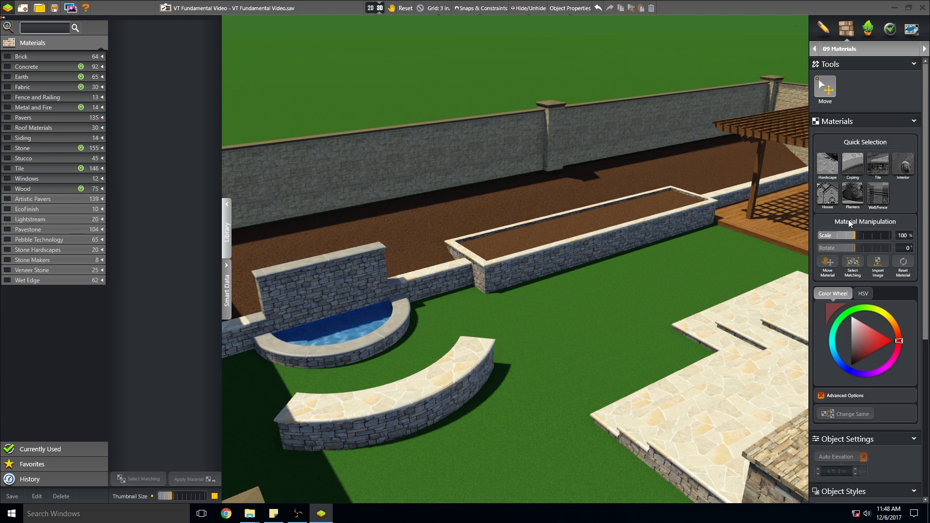
Select all hardscape surfaces and give them the Stamped Concrete material Large Rectanglular, Tan.
left_click(830, 167)
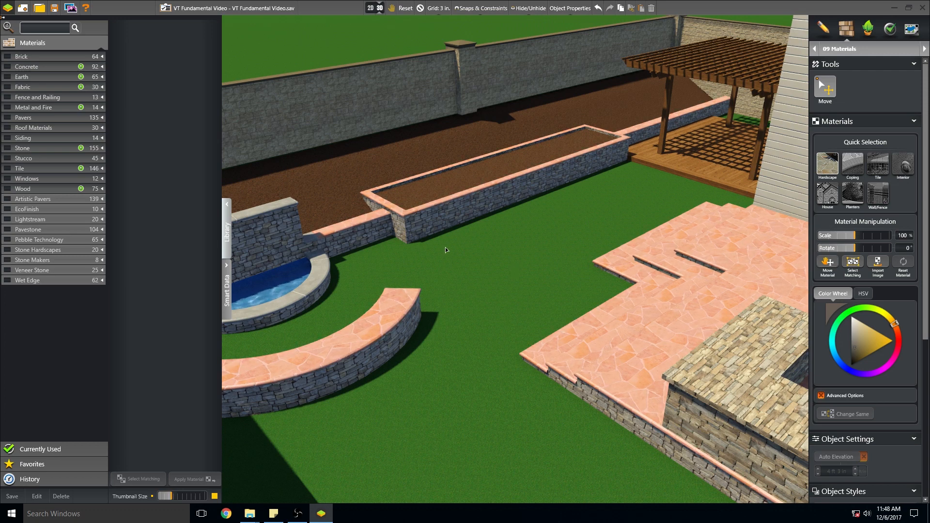
key("Escape")
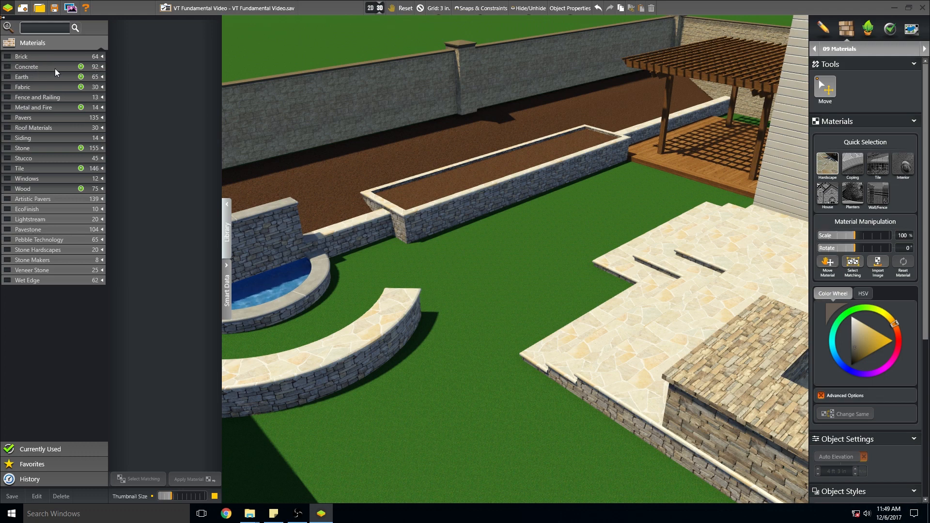
left_click(102, 67)
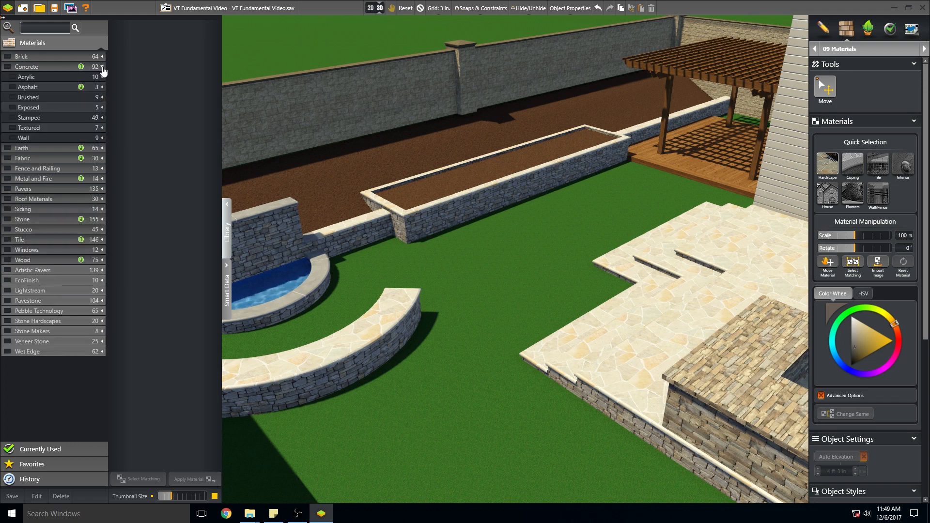
left_click(12, 117)
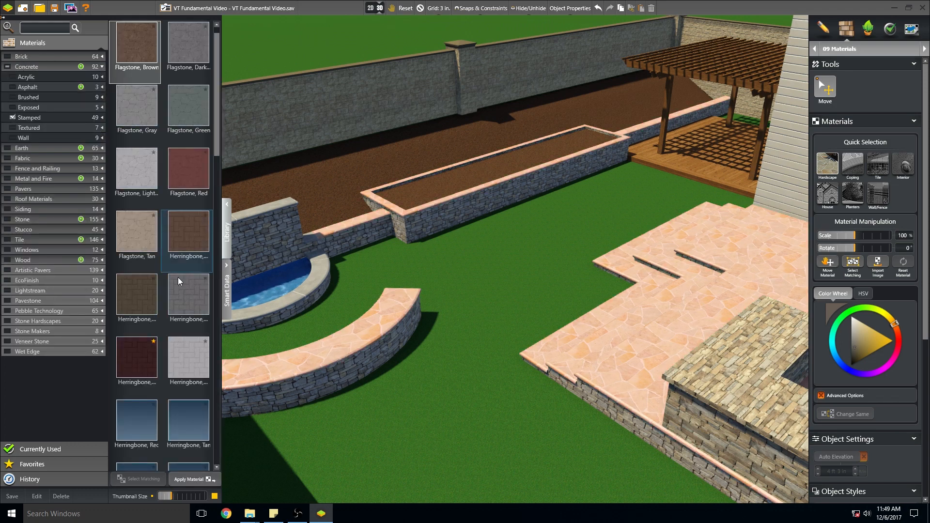
scroll(172, 278, "down", 2)
scroll(173, 272, "down", 4)
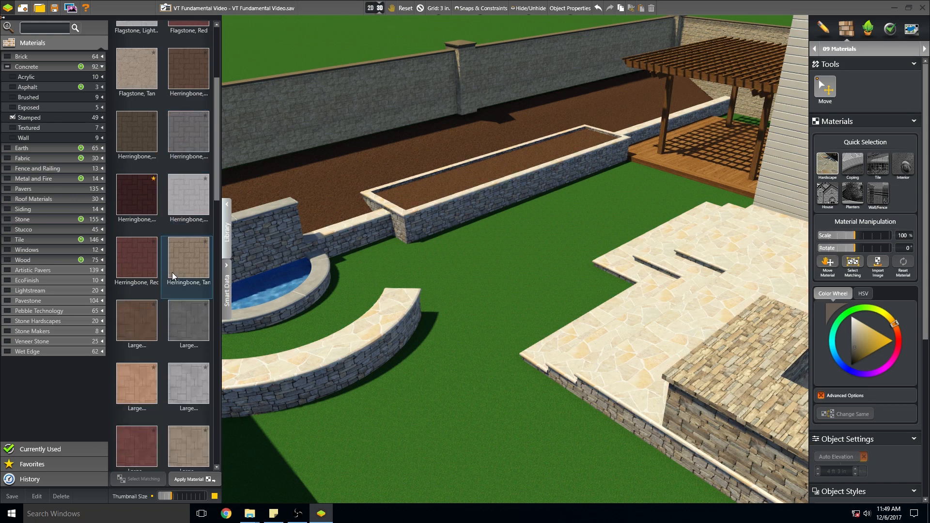
scroll(170, 272, "down", 5)
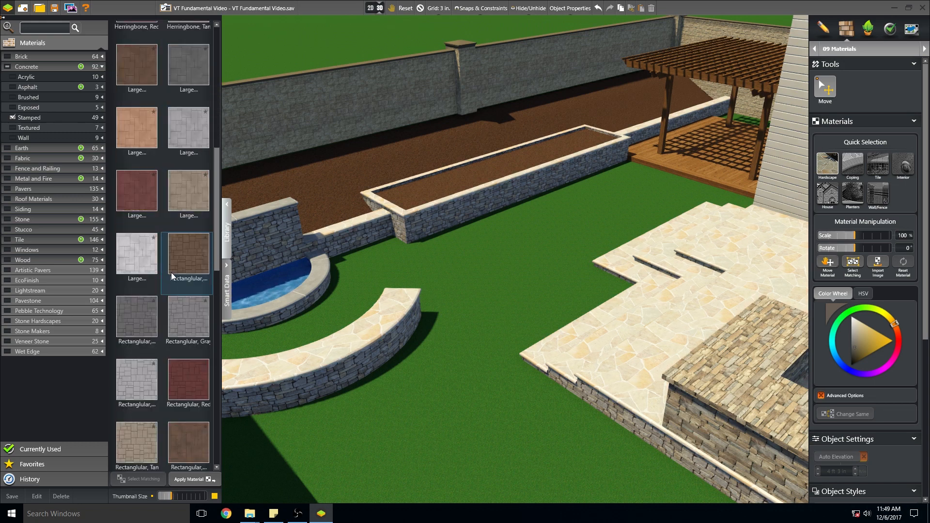
scroll(171, 272, "up", 1)
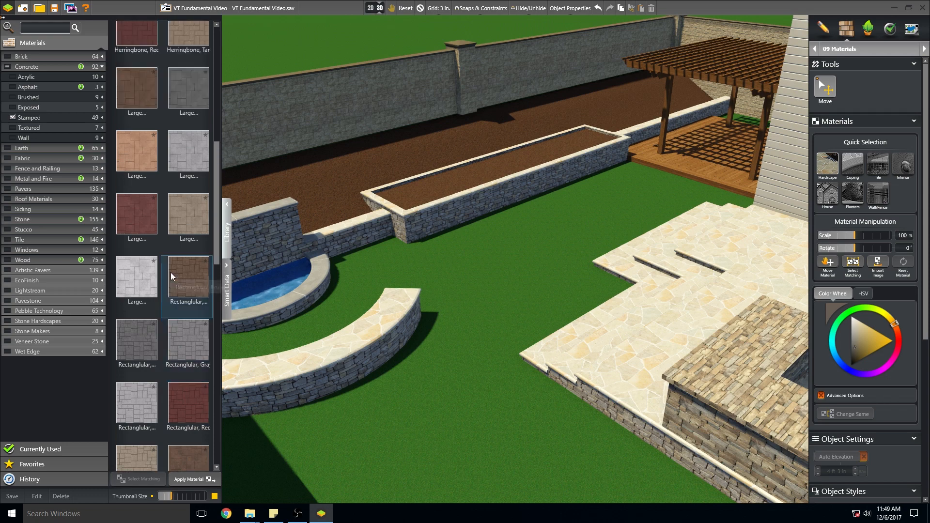
left_click(189, 223)
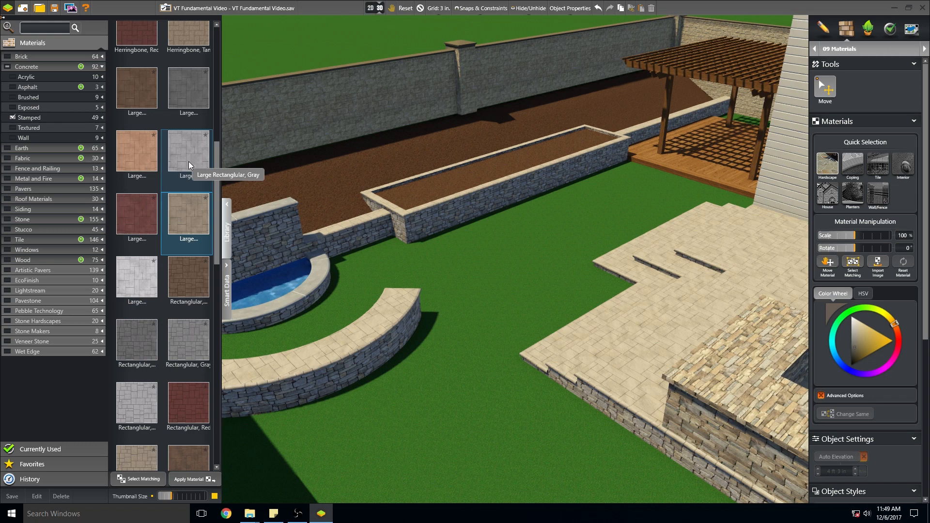
scroll(175, 190, "down", 1)
scroll(174, 193, "up", 2)
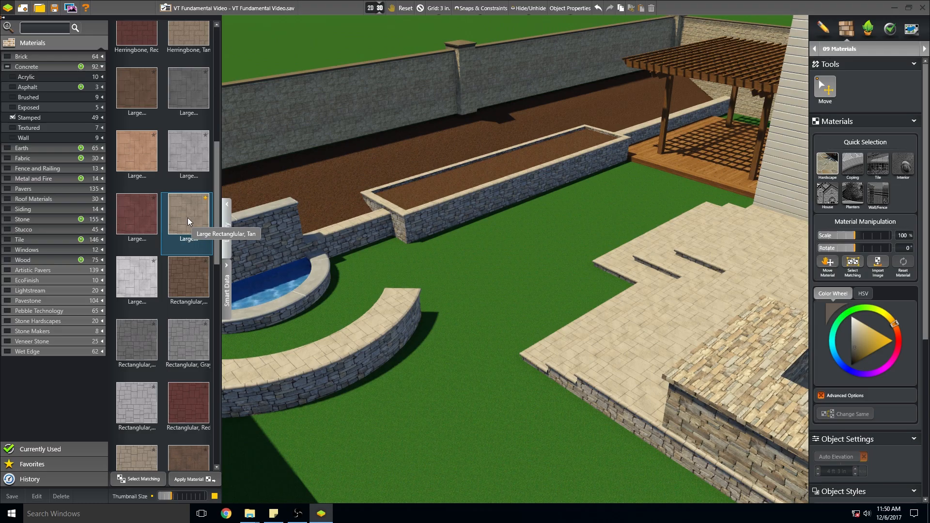
Select the top of the L-shaped counter and bring up the Granite materials of the Stone category in place of Stamped Concrete.
left_click_drag(505, 239, 429, 272)
double_click(429, 272)
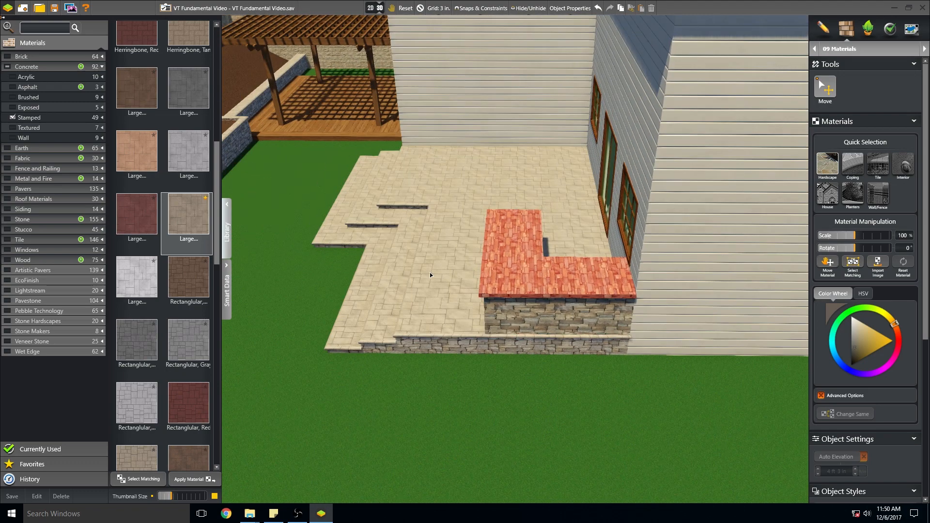
left_click_drag(452, 324, 429, 317)
scroll(429, 351, "up", 5)
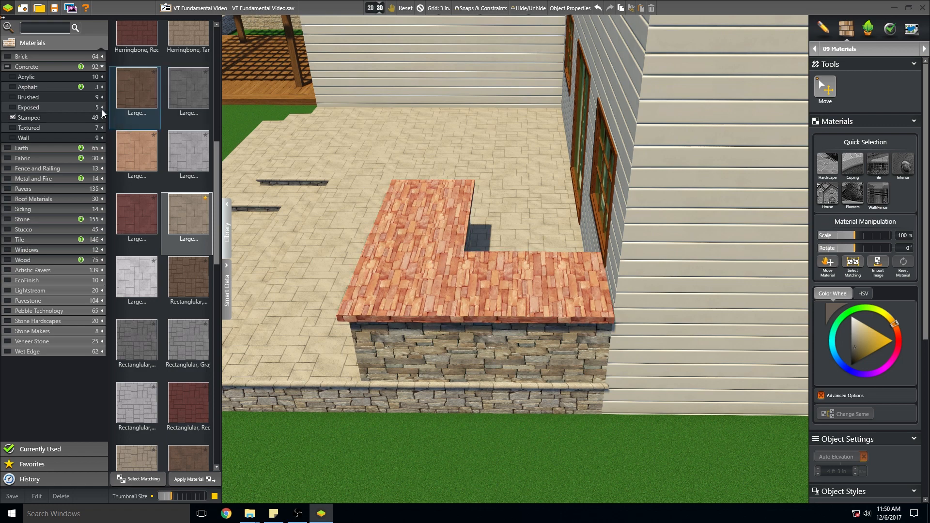
left_click(13, 118)
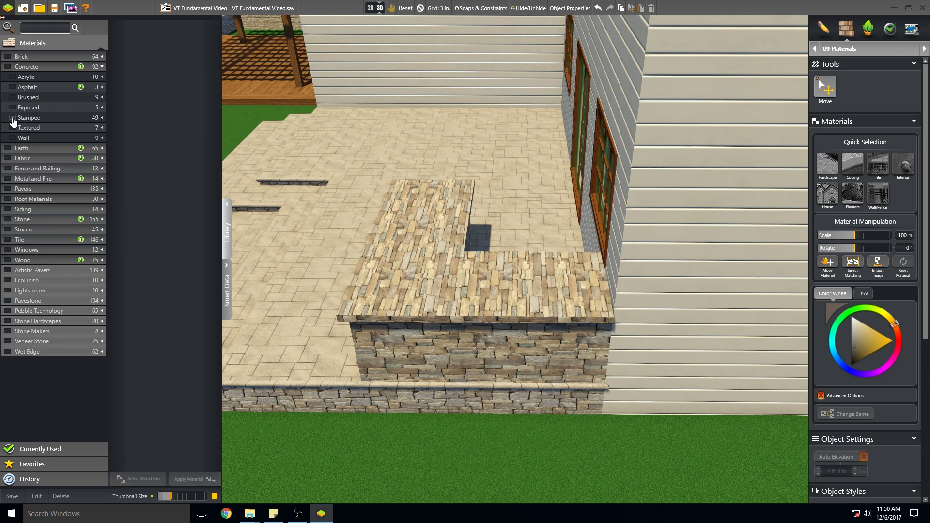
left_click(101, 67)
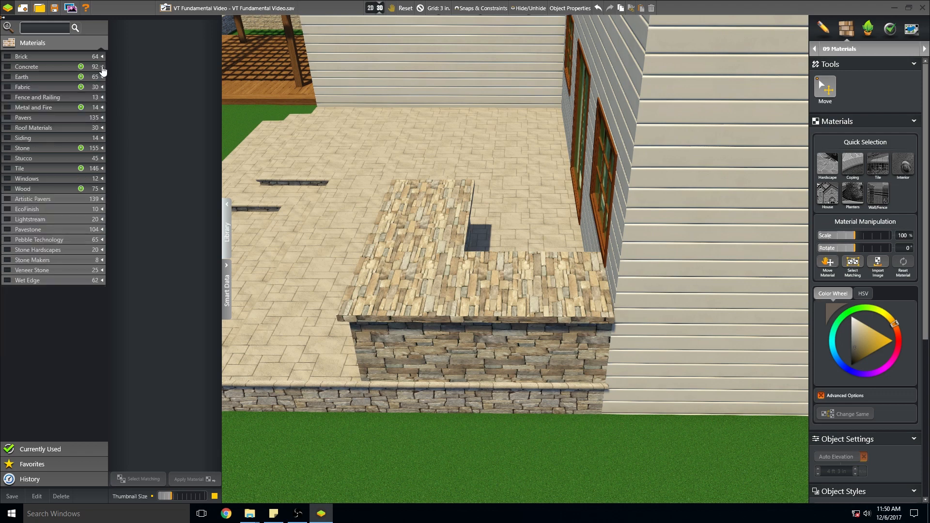
left_click(103, 148)
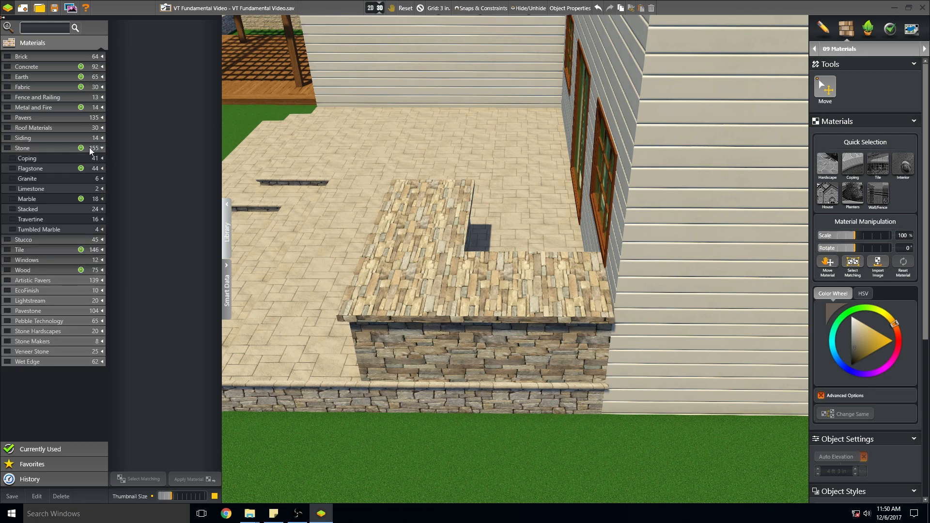
left_click(13, 180)
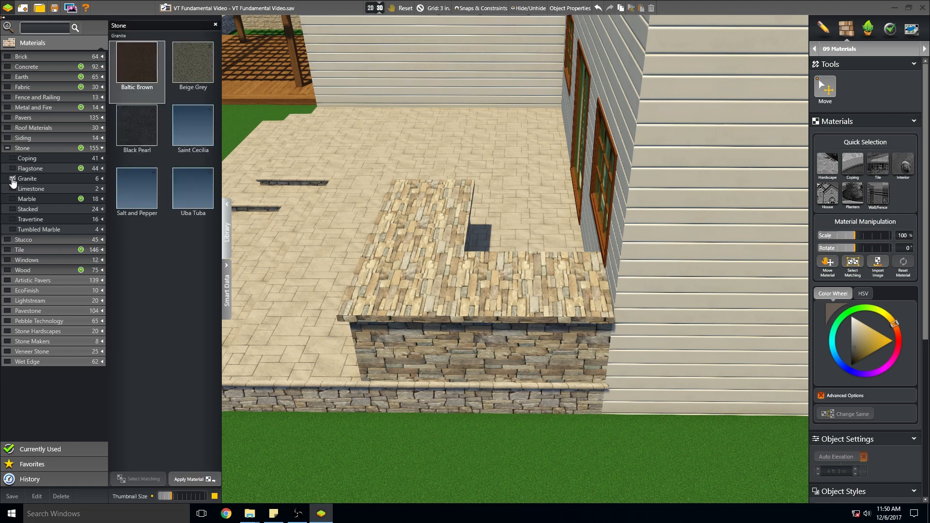
Try Saint Cecilia, Beige Grey, Uba Tuba and Salt and Pepper granite on the countertop, settle on Saint Cecilia and close the Stone category.
left_click(194, 124)
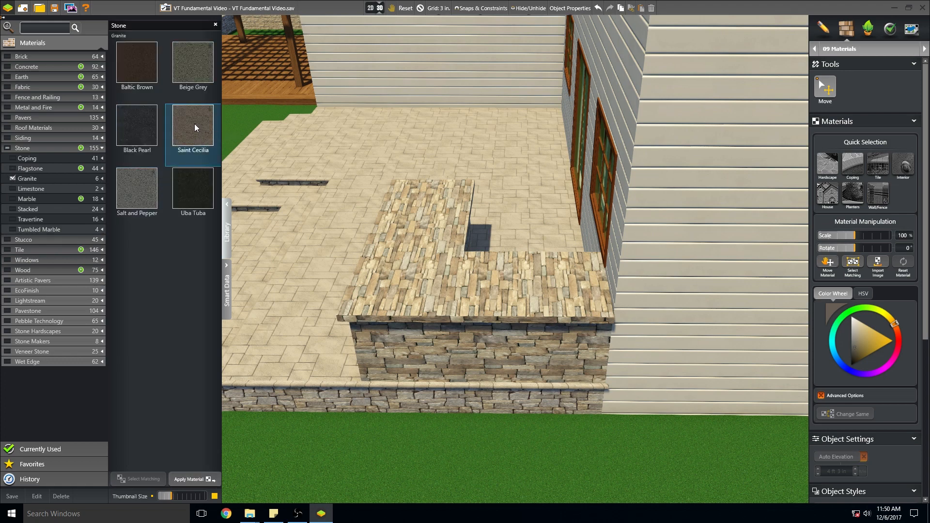
left_click(190, 72)
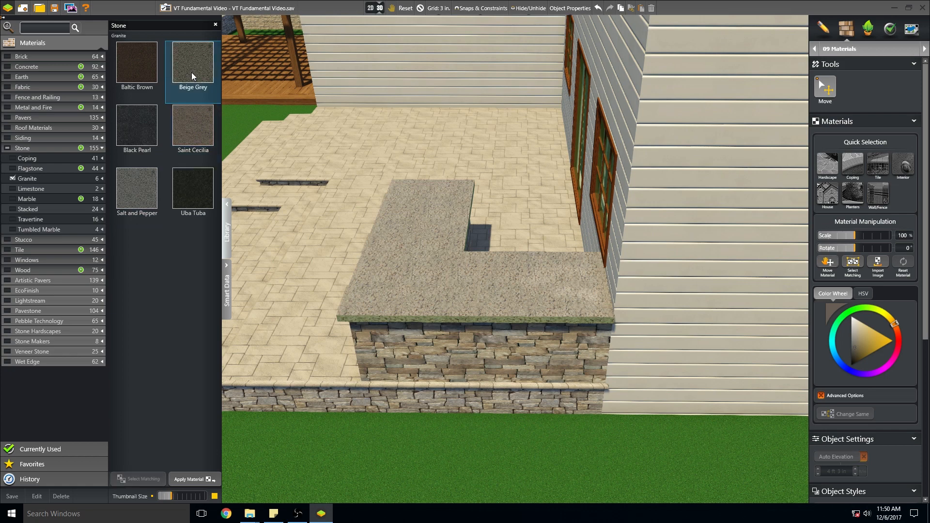
left_click(184, 184)
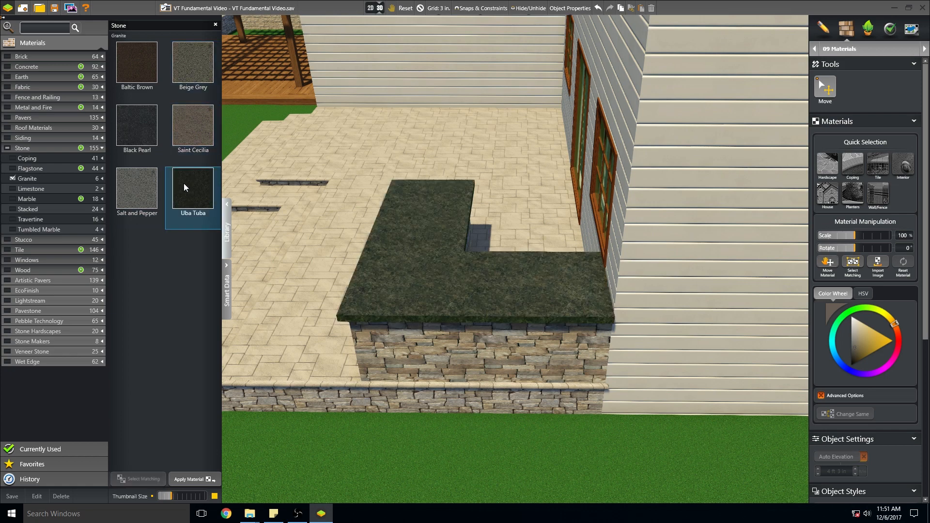
left_click(146, 191)
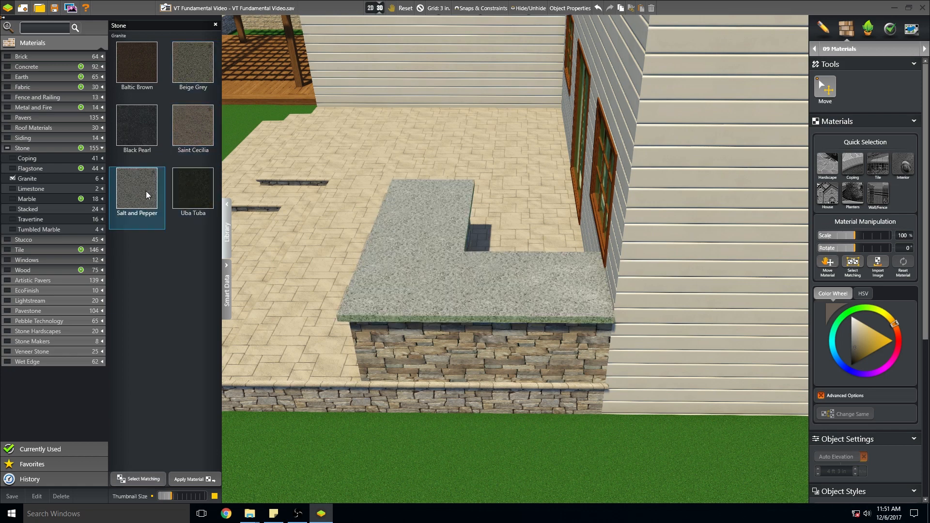
left_click(184, 132)
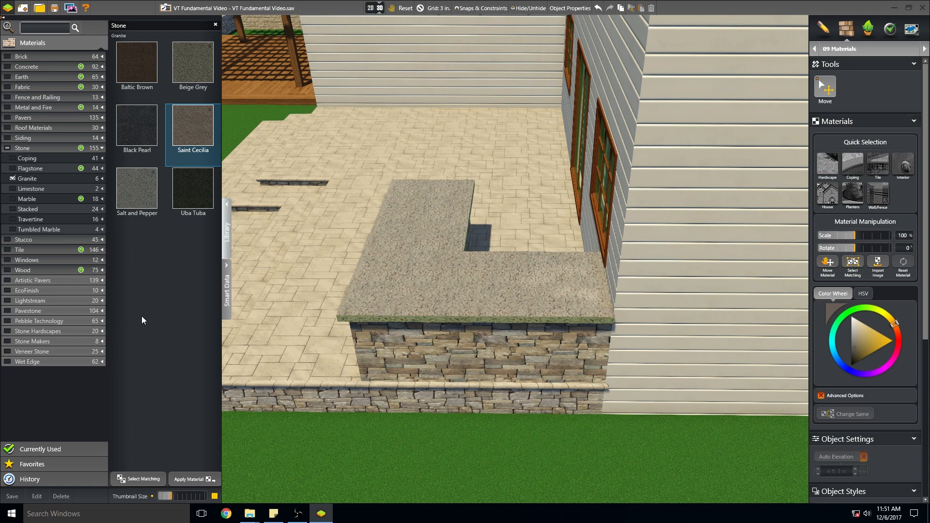
left_click(13, 178)
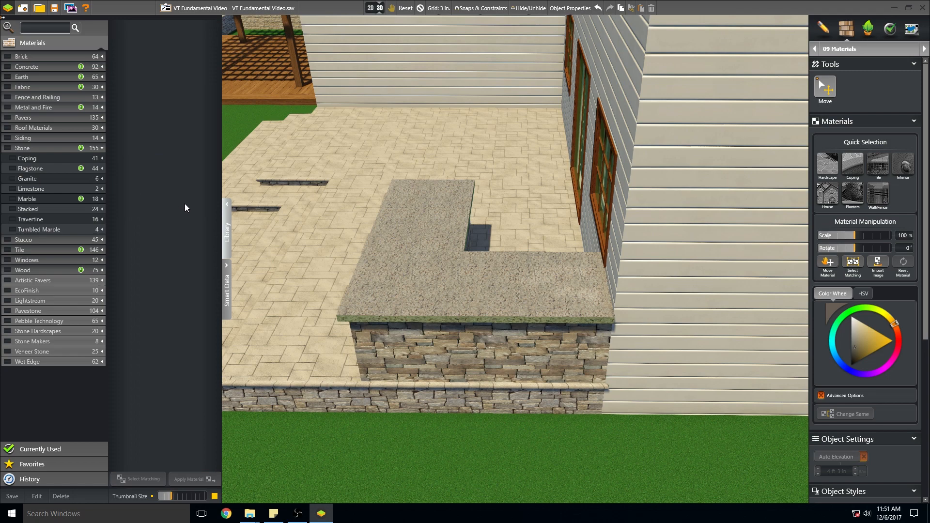
left_click(103, 148)
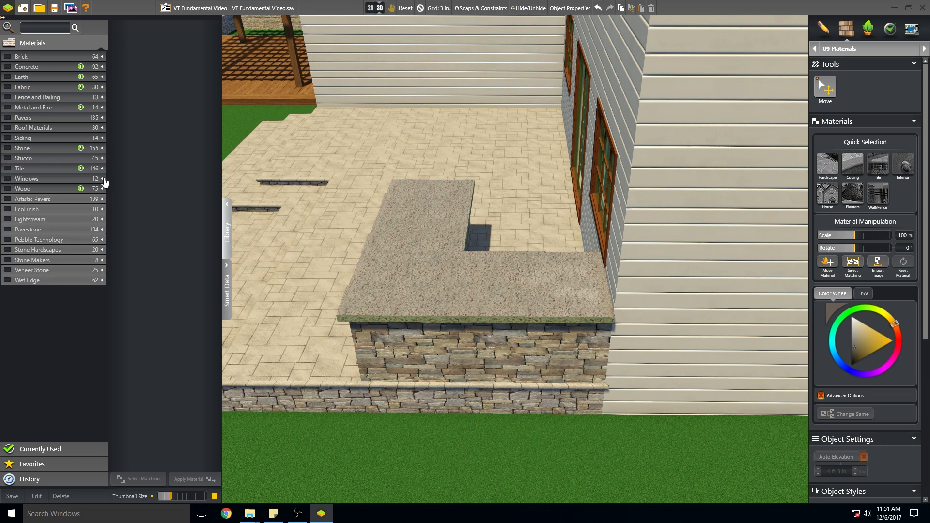
Darken the granite countertop with the HSV brightness, trying several levels before settling on a moderately dark tone, and deselect it.
middle_click_drag(336, 272, 406, 250)
middle_click_drag(252, 228, 312, 266)
scroll(289, 231, "down", 3)
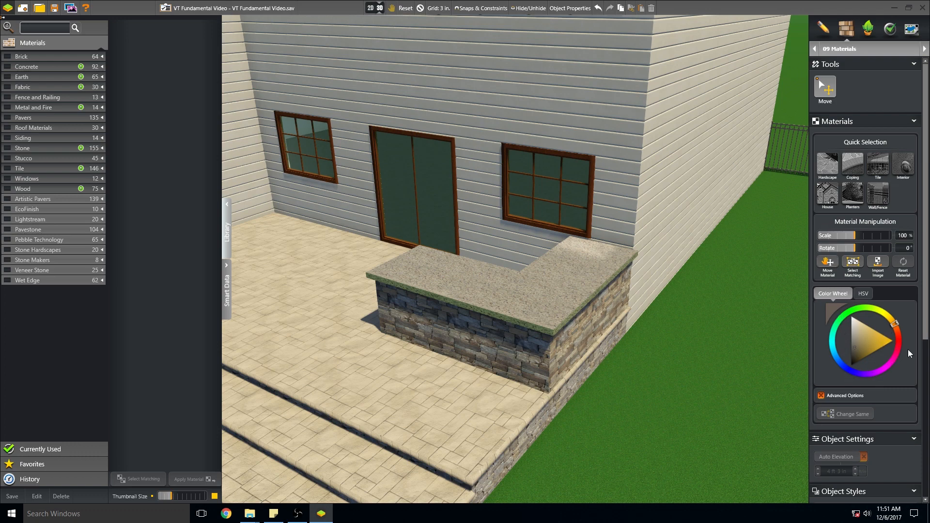
left_click(587, 303)
left_click(862, 294)
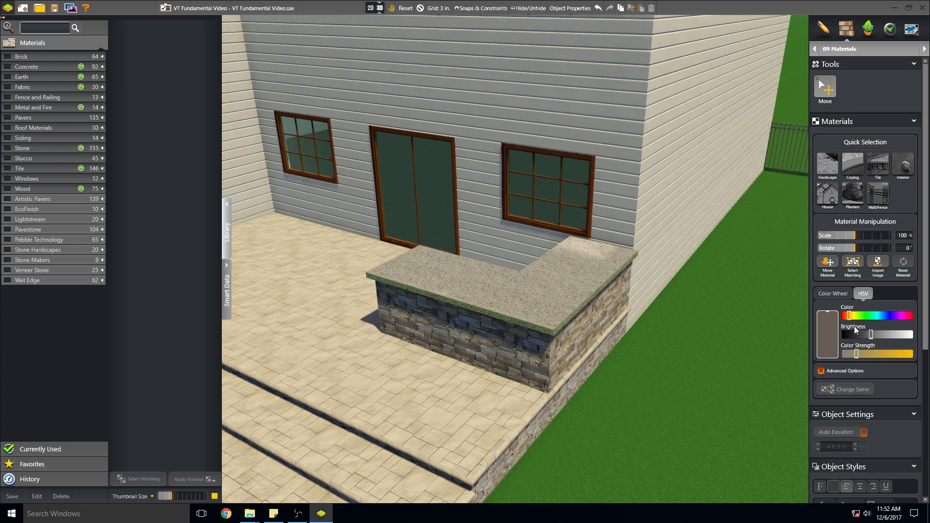
left_click_drag(866, 337, 859, 339)
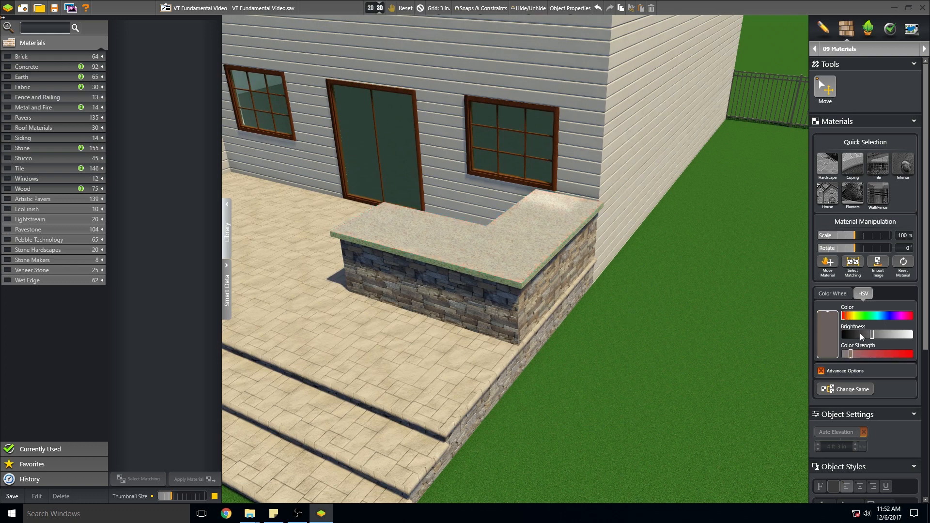
left_click(859, 334)
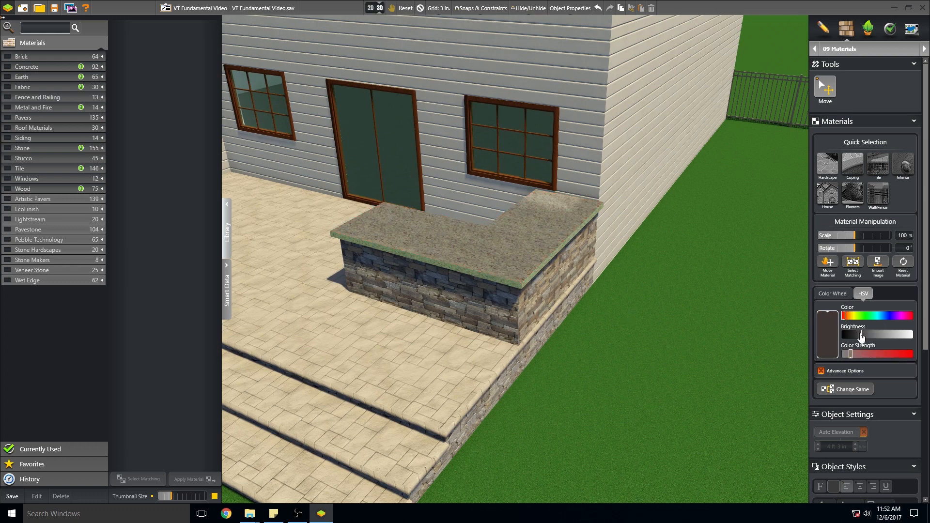
left_click(853, 335)
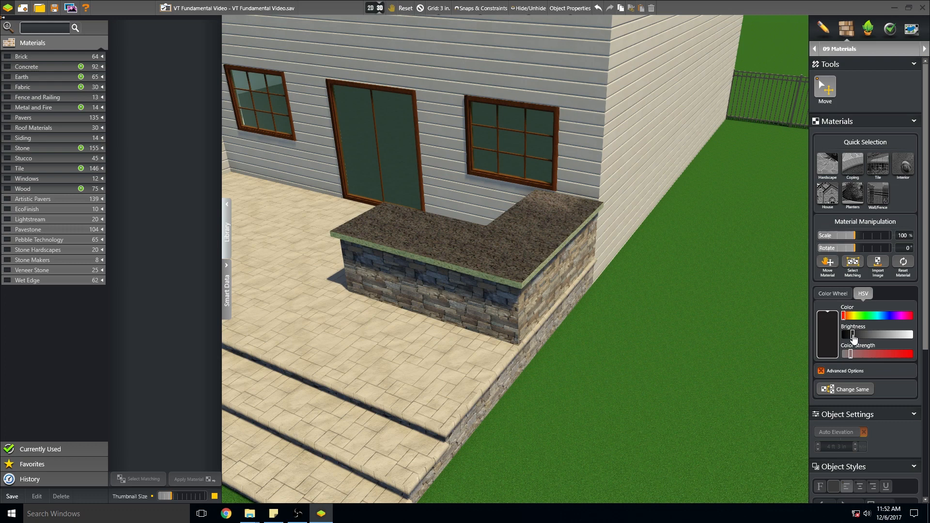
left_click(863, 335)
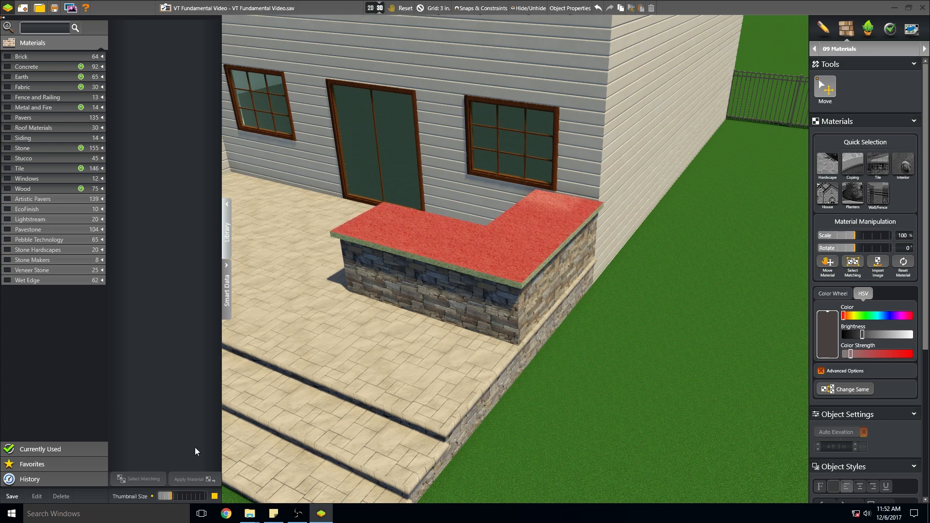
left_click(542, 203)
left_click(424, 30)
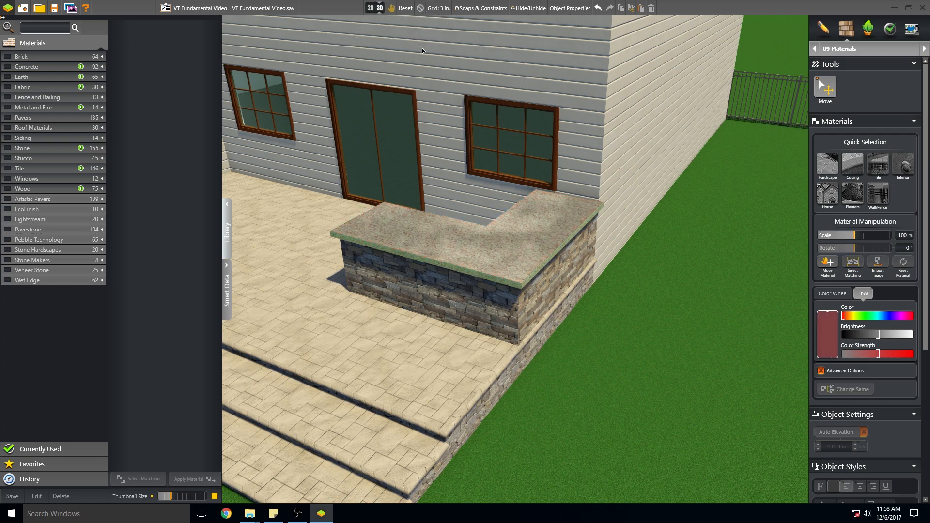
Look over the yard in 3D, go on to the 10 Plants & Trees stage and switch to the 2D plan.
left_click_drag(470, 188, 511, 231)
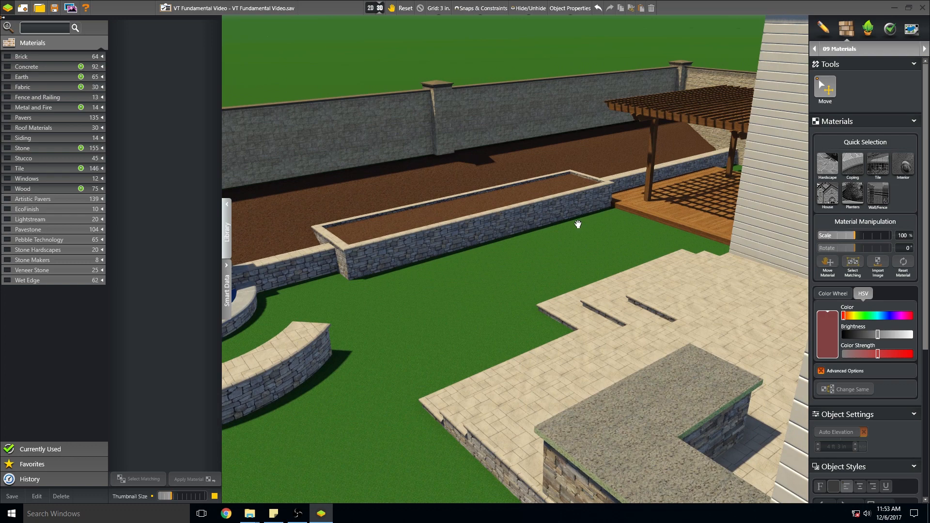
left_click_drag(579, 222, 566, 225)
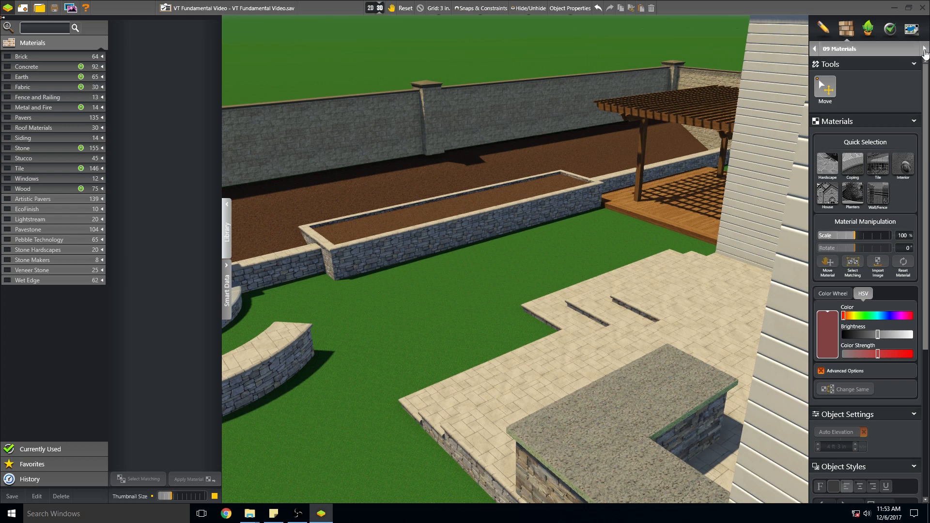
left_click(924, 50)
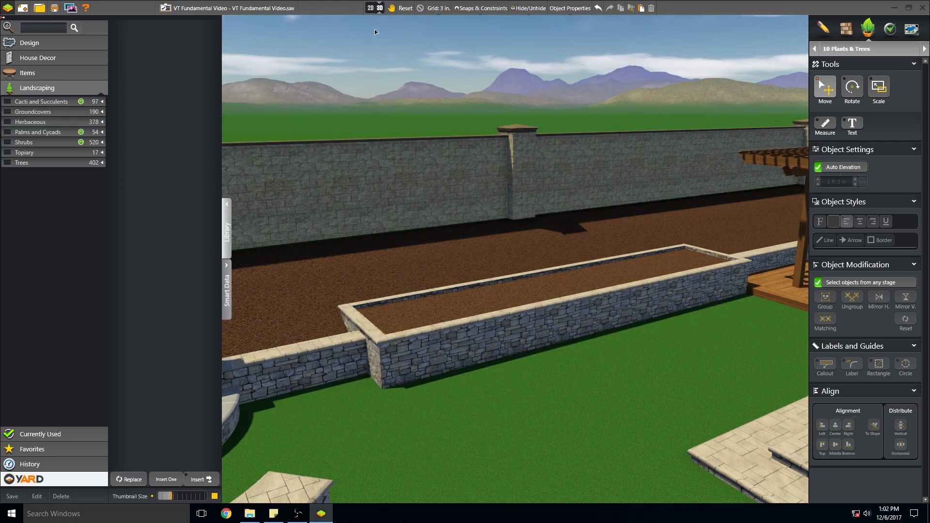
left_click(371, 8)
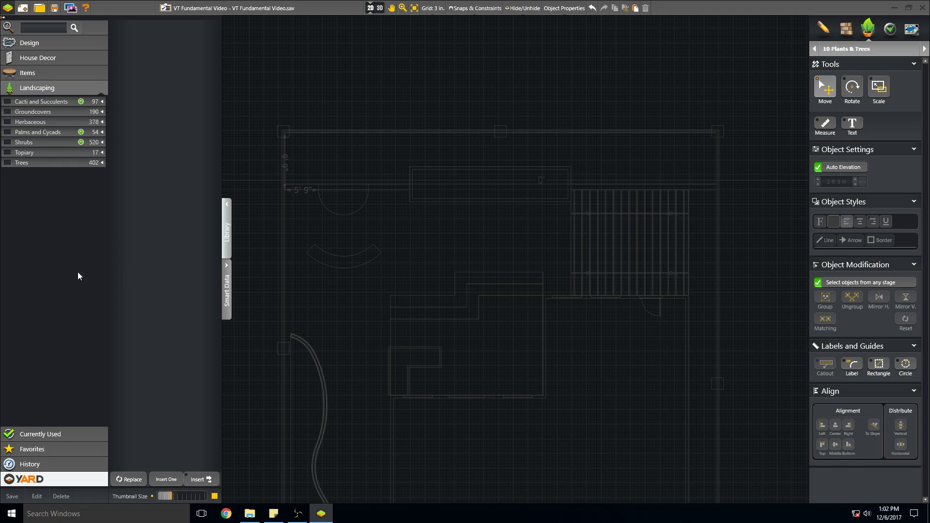
Review the Library configuration options and the USA plant zones, and accept both without changes.
left_click(7, 9)
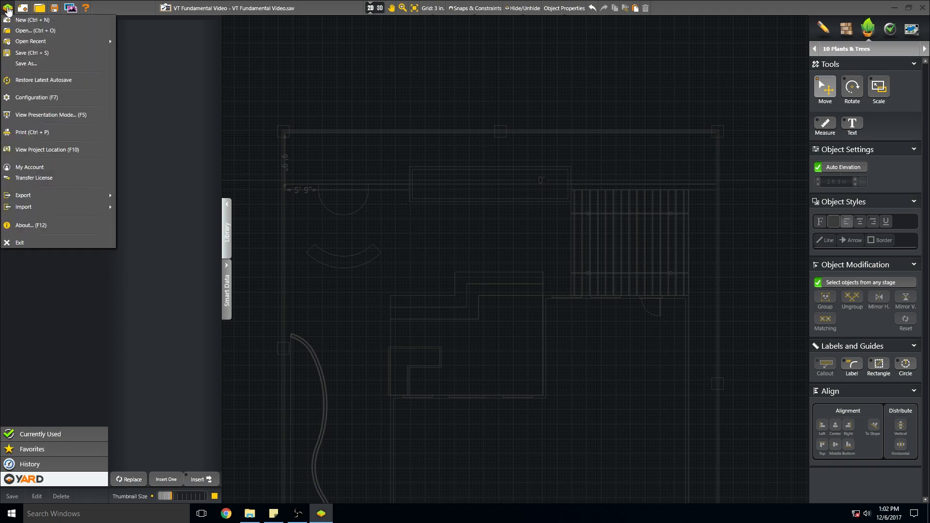
left_click(28, 99)
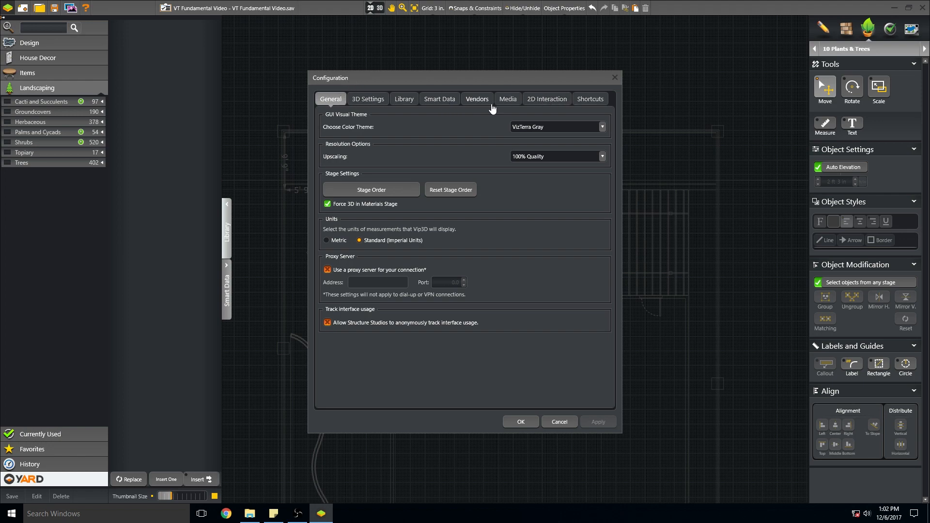
left_click(403, 100)
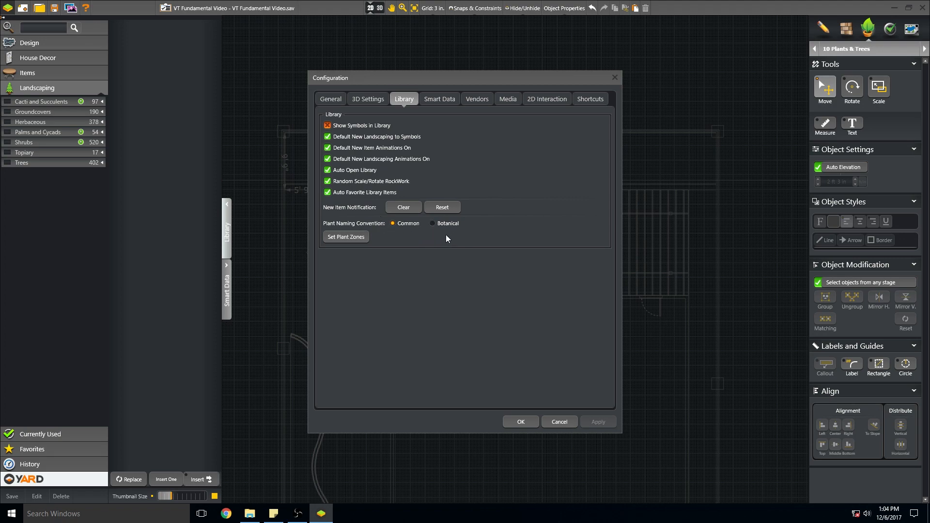
left_click(350, 238)
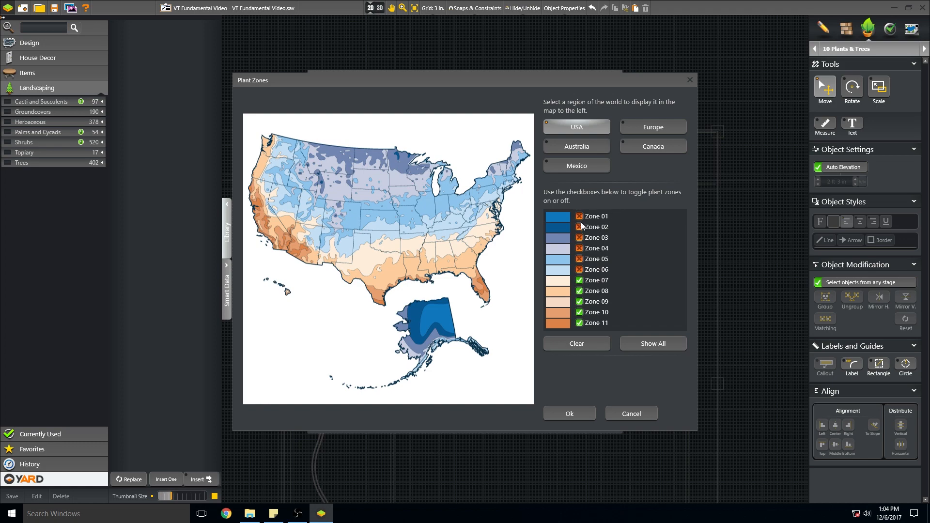
left_click(572, 414)
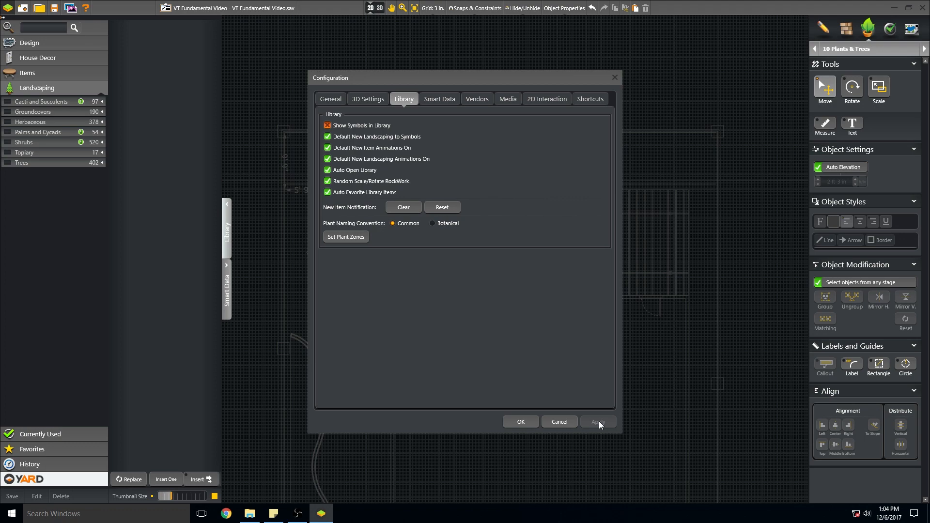
left_click(520, 423)
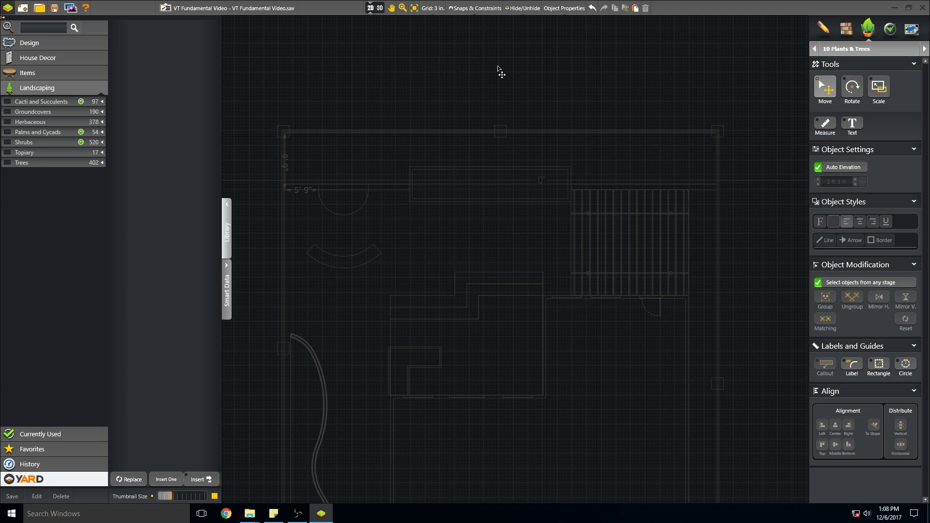
Search the library for "crape" and enlarge the result thumbnails to the maximum size.
left_click(464, 9)
left_click(31, 28)
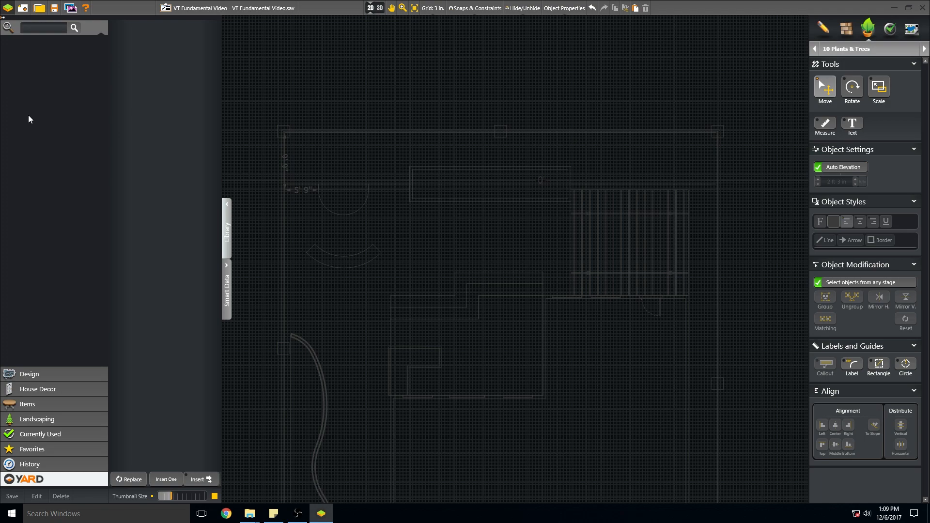
type("crape")
left_click(74, 28)
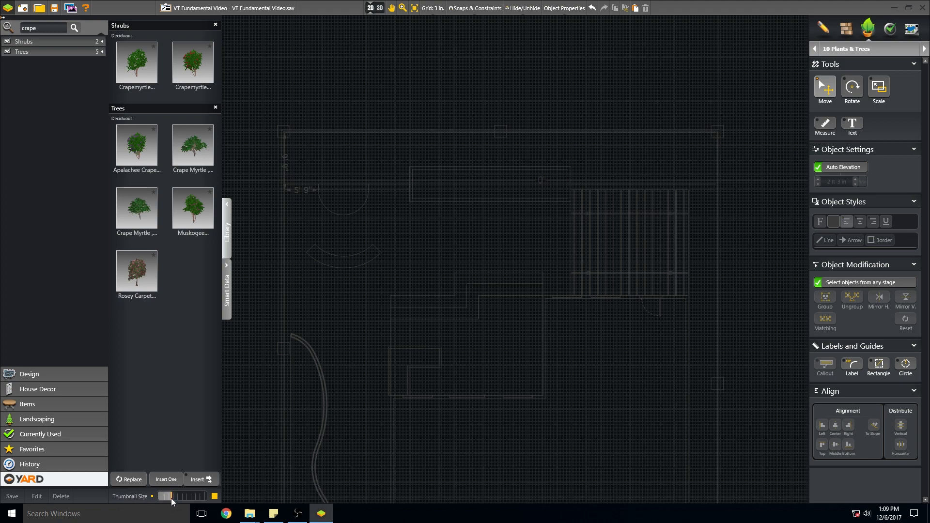
left_click_drag(170, 496, 213, 498)
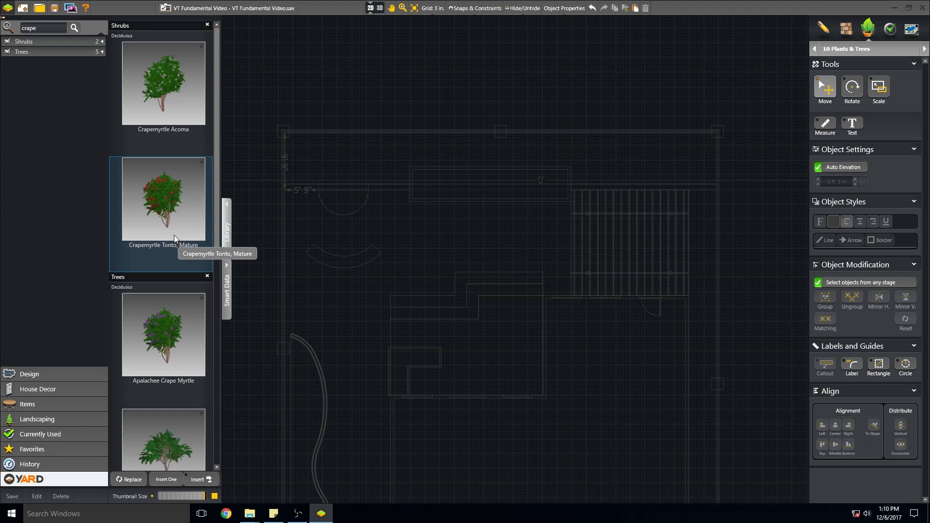
Insert five Crapemyrtle Acoma shrubs in a row across the planting bed along the back wall.
left_click(165, 77)
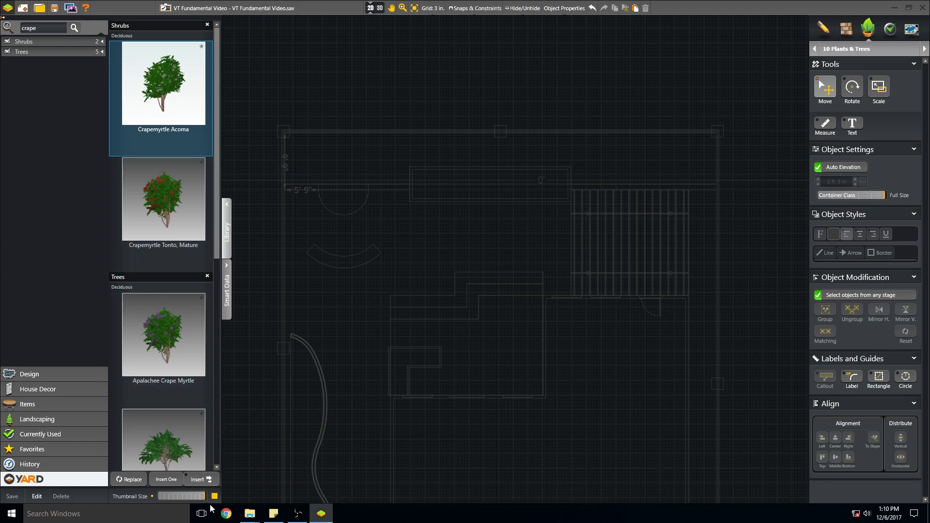
left_click(200, 481)
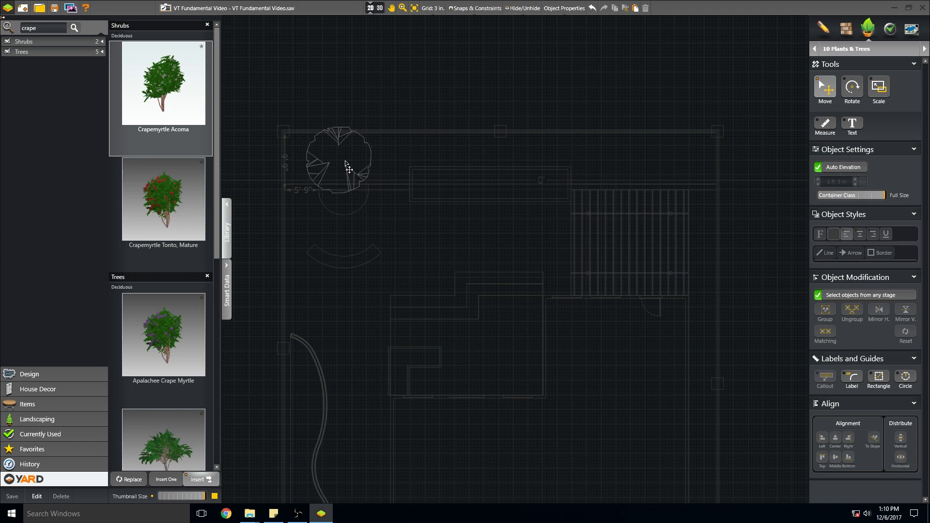
left_click(345, 168)
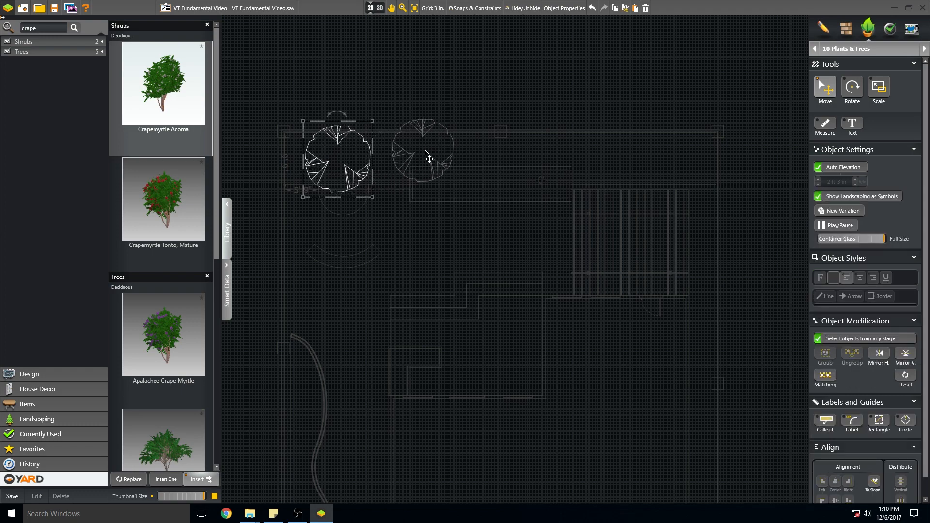
left_click(424, 155)
left_click(531, 160)
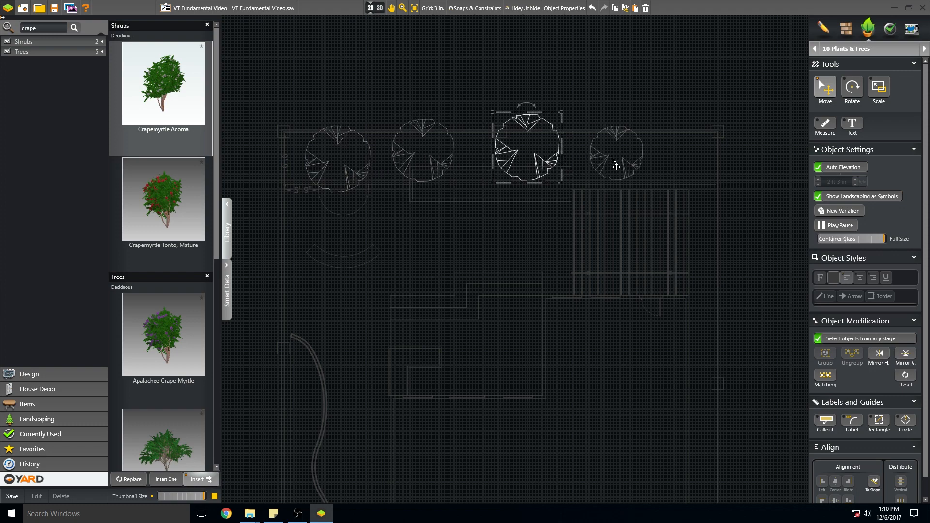
left_click(604, 162)
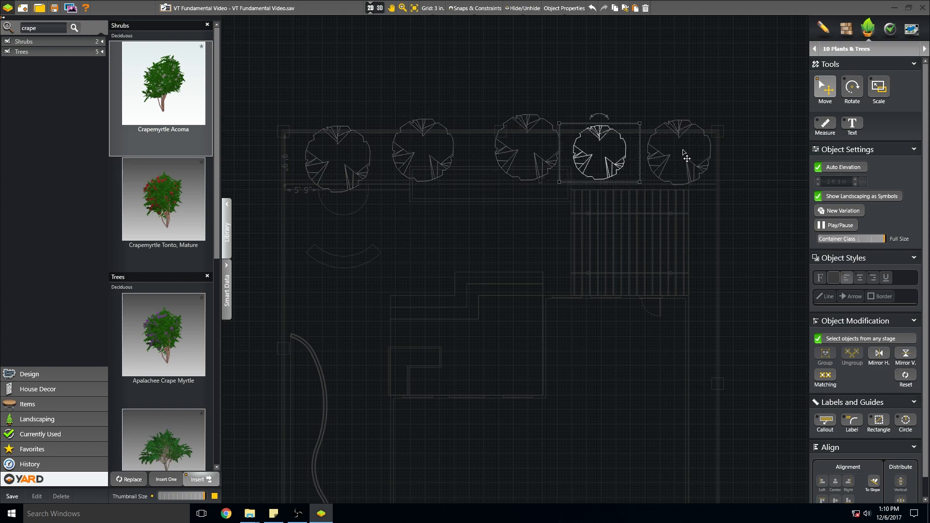
left_click(685, 160)
key("Escape")
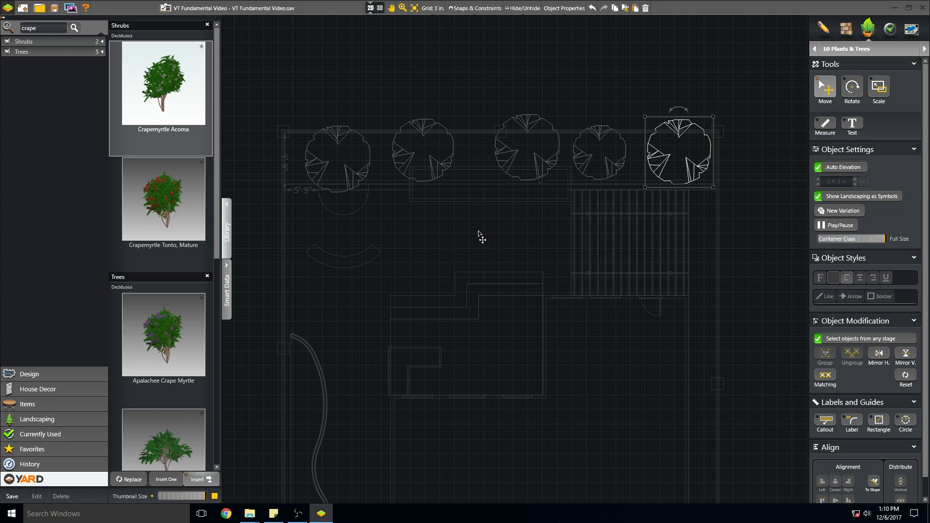
Shift the middle crape myrtle slightly along the back wall toward the second one and deselect it.
left_click_drag(514, 152, 501, 152)
scroll(521, 152, "up", 5)
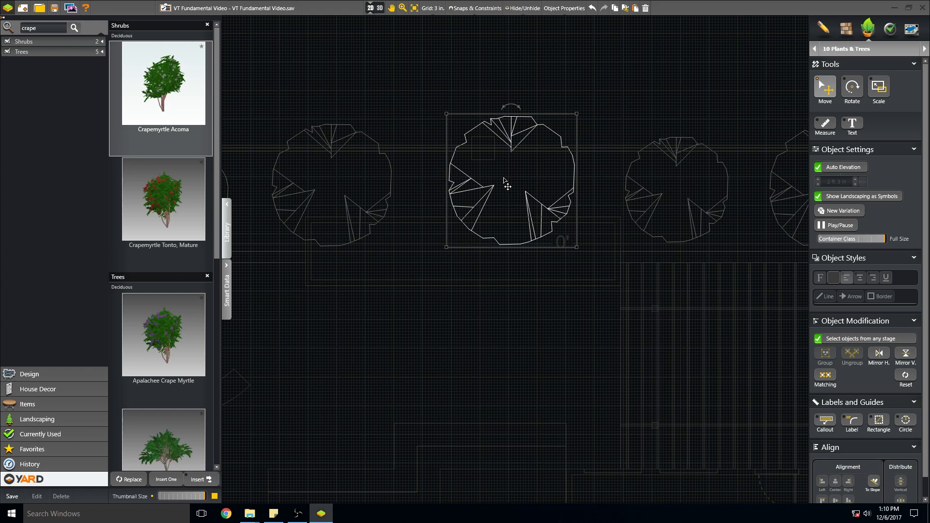
left_click(346, 67)
scroll(365, 83, "down", 6)
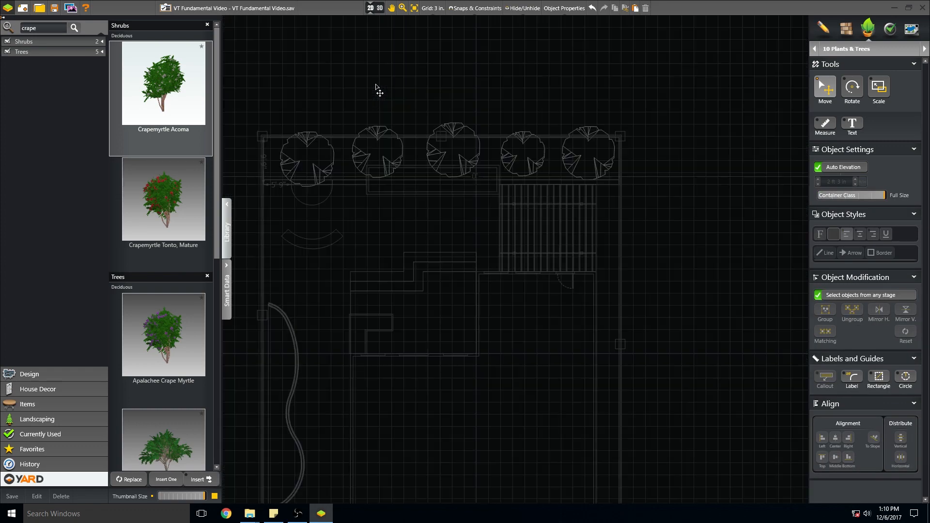
middle_click_drag(378, 89, 398, 85)
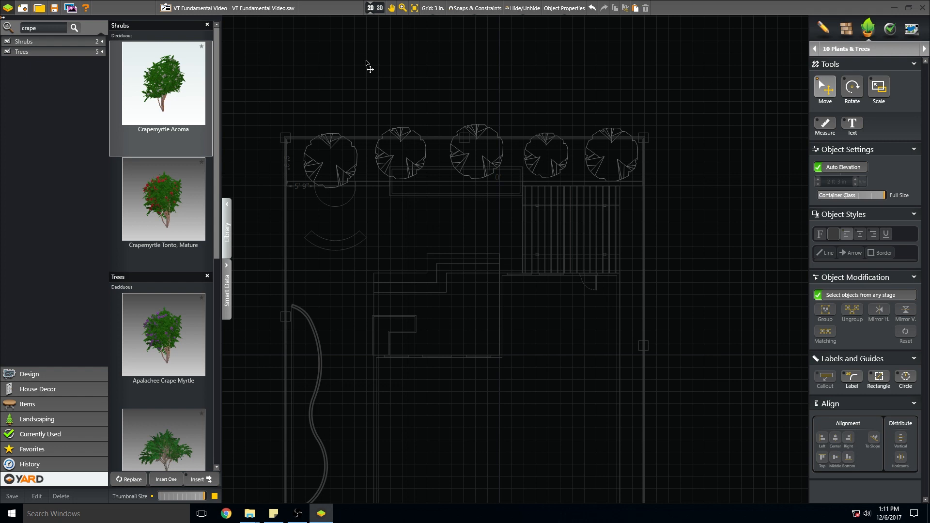
Switch to 3D and move the crape myrtle between the water feature and the raised planter slightly within the bed.
left_click(378, 11)
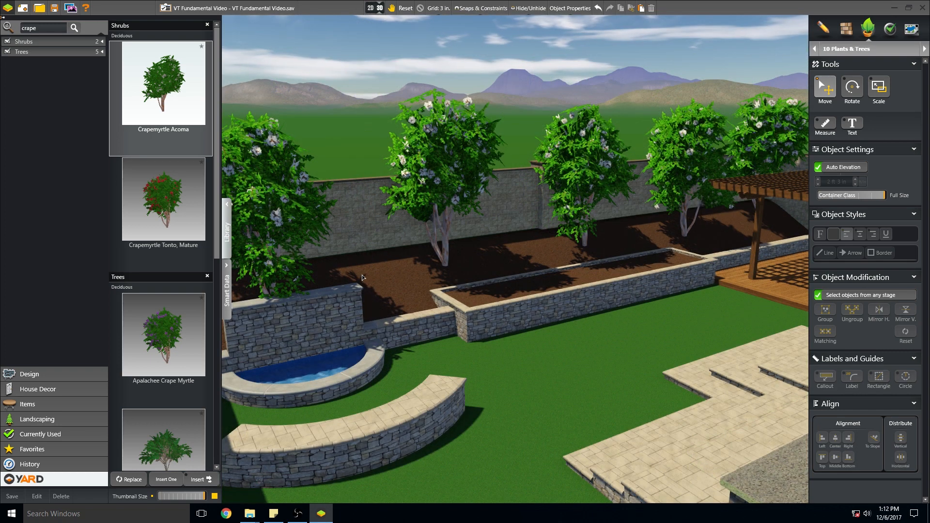
left_click(446, 197)
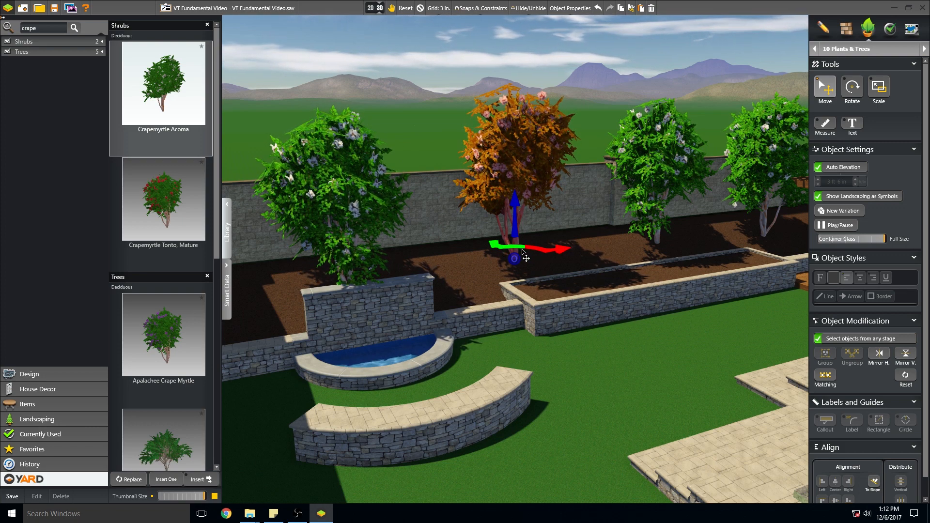
mouse_move(507, 249)
left_mouse_down()
mouse_move(519, 249)
mouse_move(501, 251)
mouse_move(511, 249)
left_mouse_up()
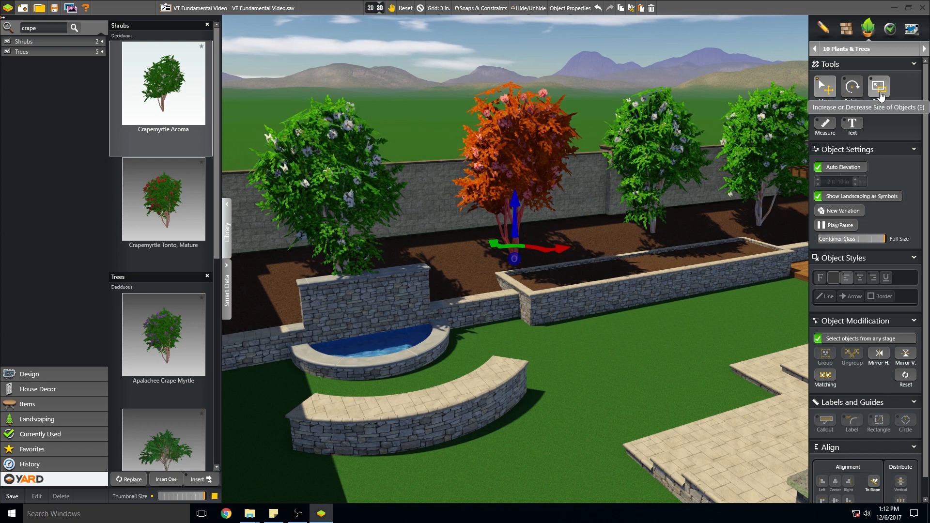
mouse_move(583, 353)
right_mouse_down()
mouse_move(564, 353)
mouse_move(574, 299)
mouse_move(584, 359)
right_mouse_up()
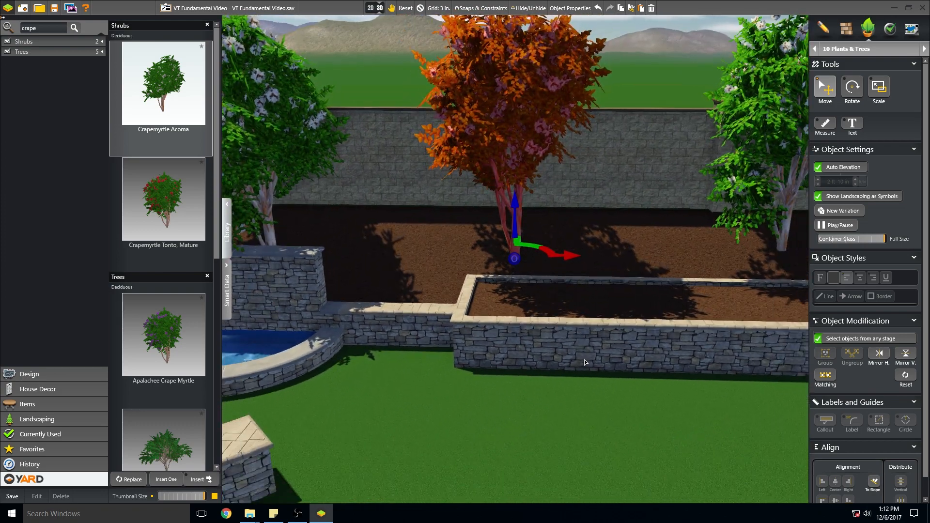
Rotate the selected crape myrtle, activate the Scale tool and deselect the tree.
left_click(850, 89)
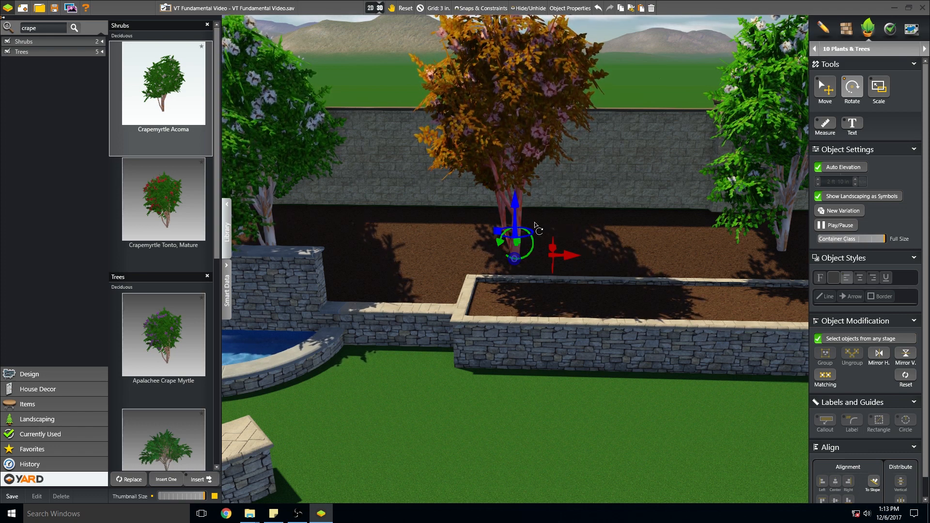
left_click_drag(520, 238, 499, 266)
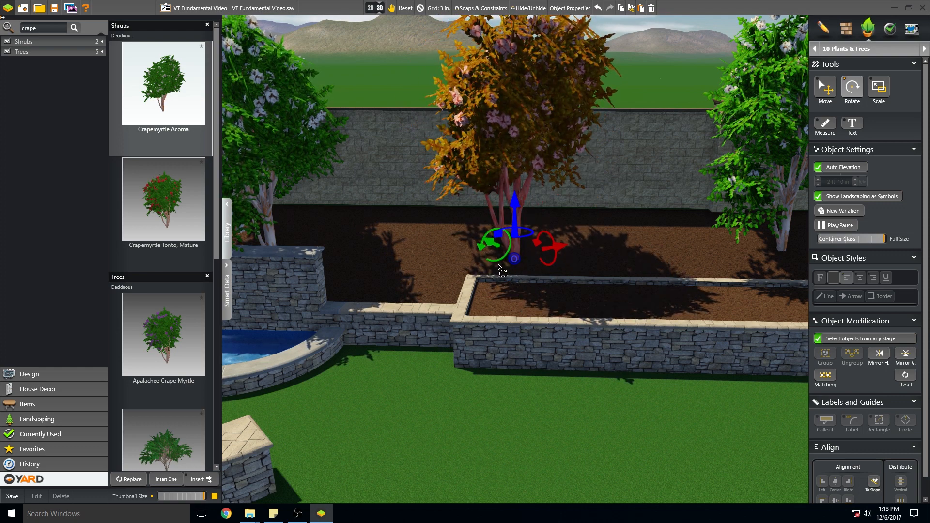
left_click_drag(593, 257, 593, 275)
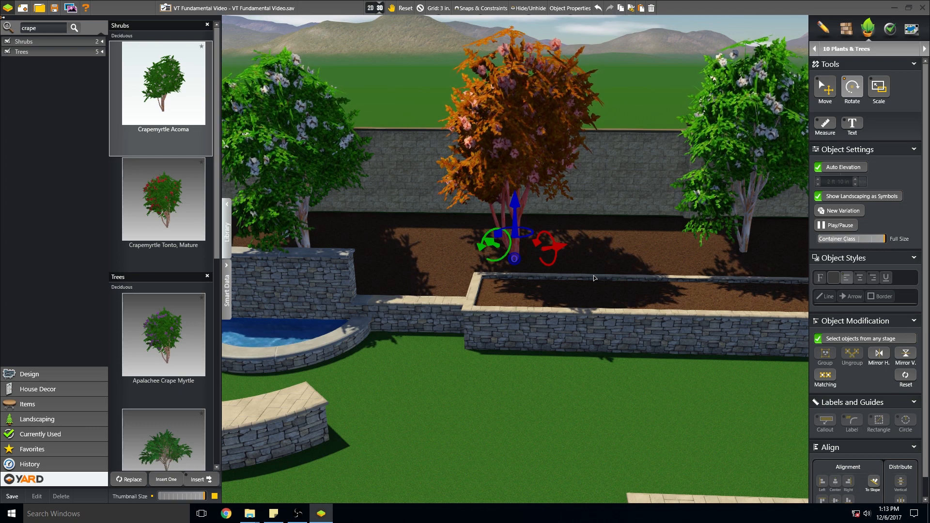
left_click(878, 87)
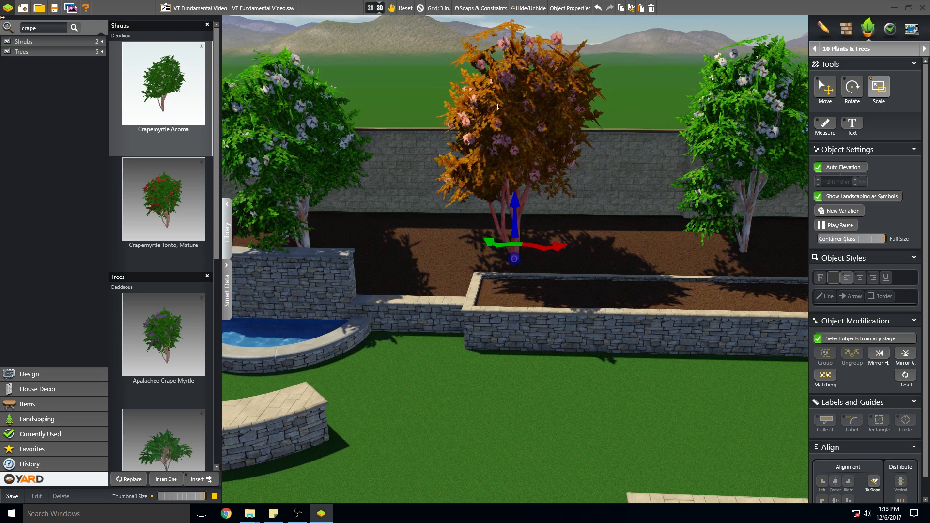
left_click(419, 8)
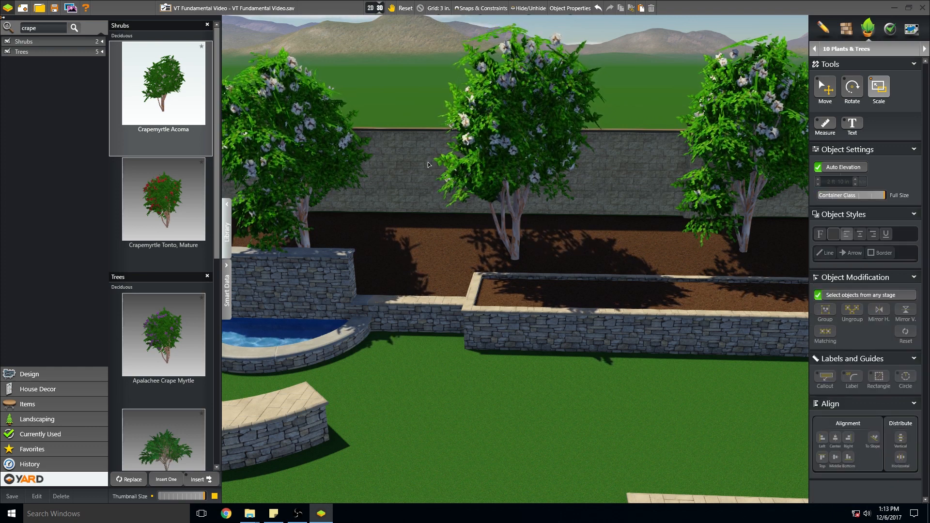
Look over the row of crape myrtles in 3D and return to the 2D plan.
scroll(428, 161, "up", 1)
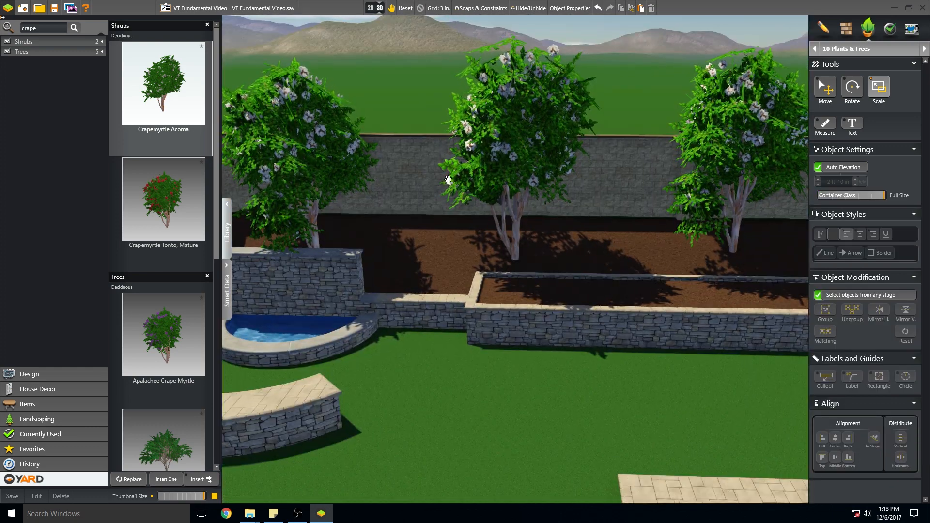
scroll(430, 173, "up", 1)
scroll(519, 197, "up", 1)
scroll(520, 196, "up", 1)
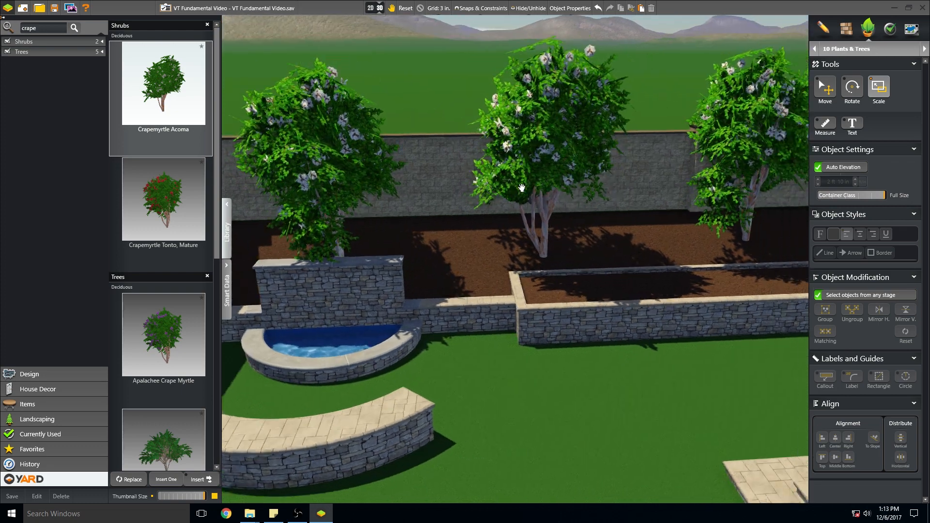
scroll(458, 176, "up", 1)
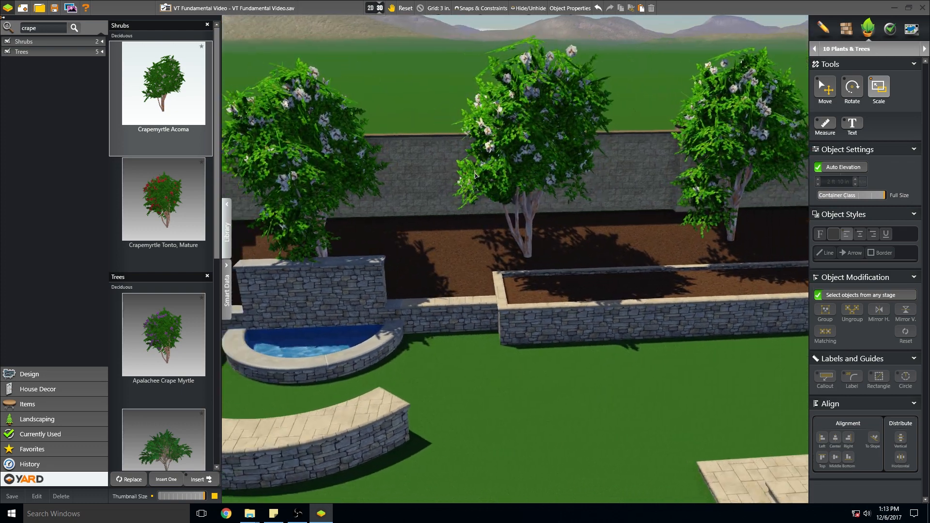
left_click(369, 8)
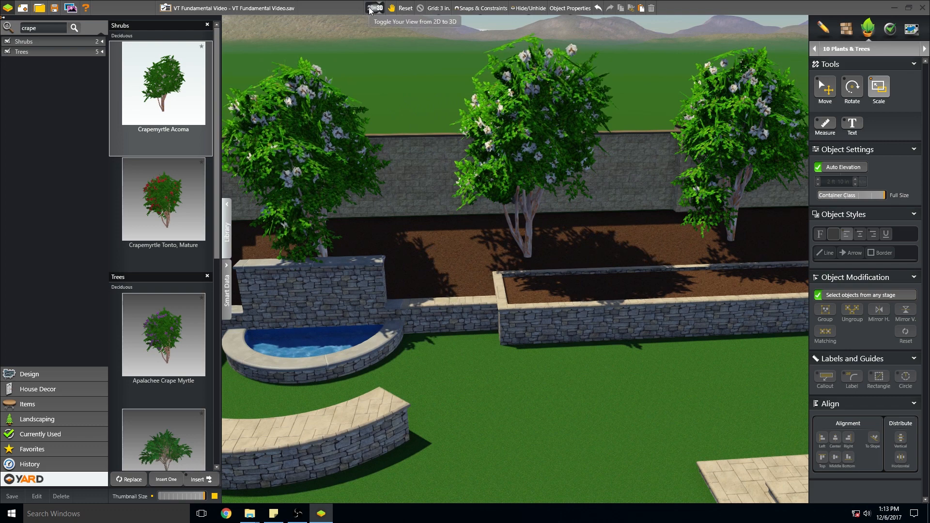
middle_click_drag(454, 199, 478, 201)
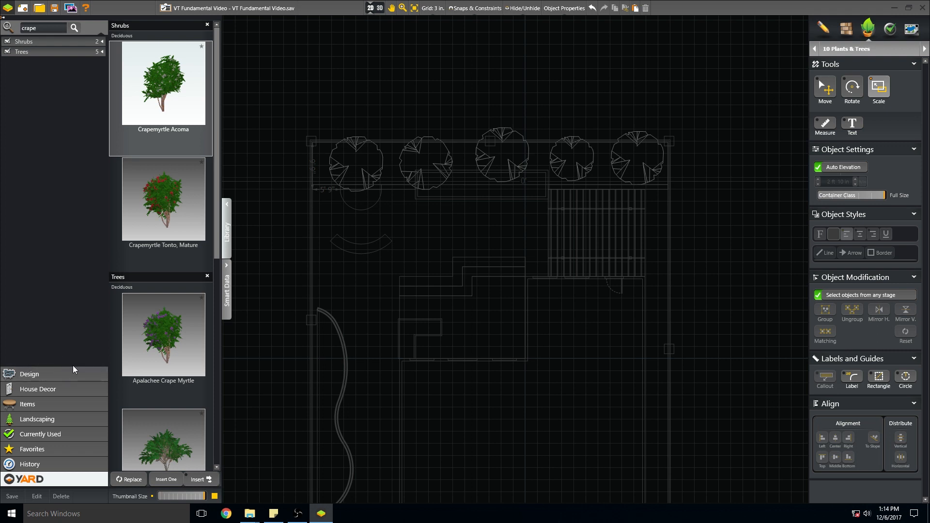
Insert five English Lavender shrubs from the Favorites in the back bed, in a row among the crape myrtles.
left_click(41, 449)
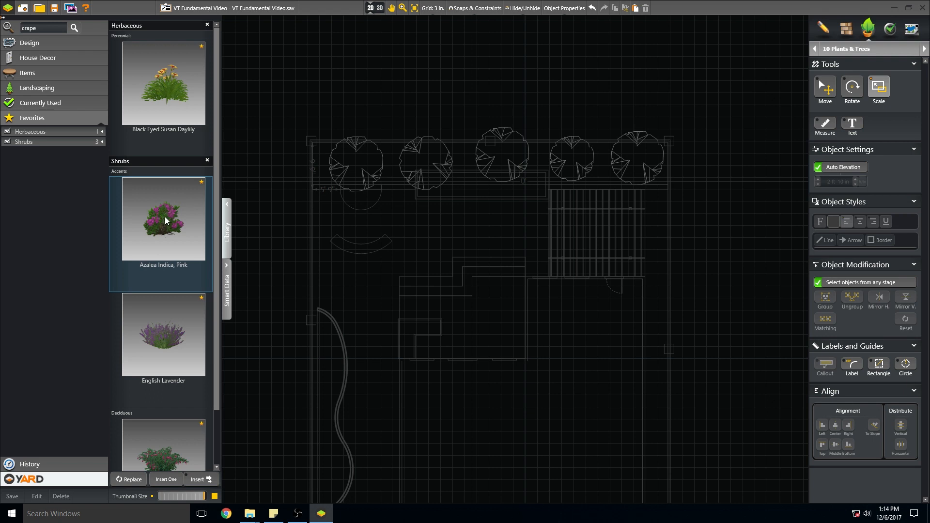
left_click(187, 371)
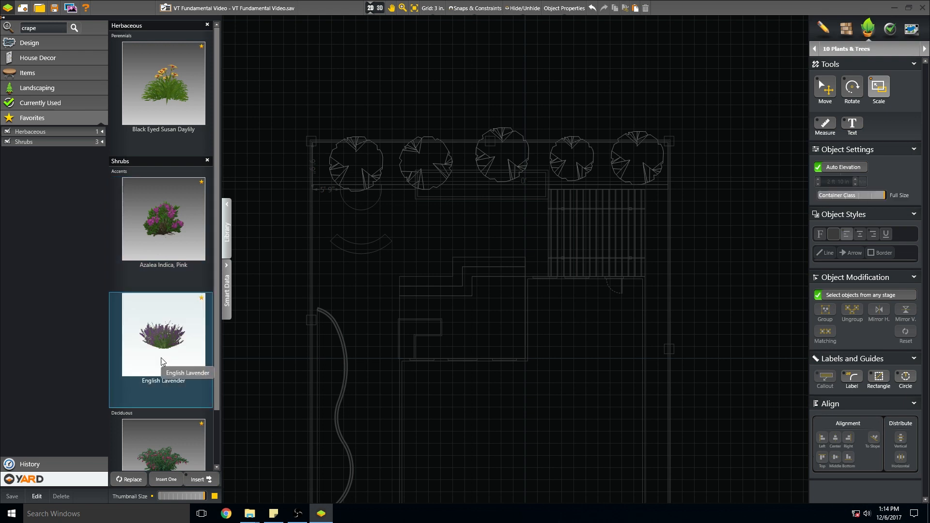
left_click(199, 479)
left_click_drag(330, 165, 393, 166)
left_click(473, 169)
left_click(543, 165)
left_click(605, 168)
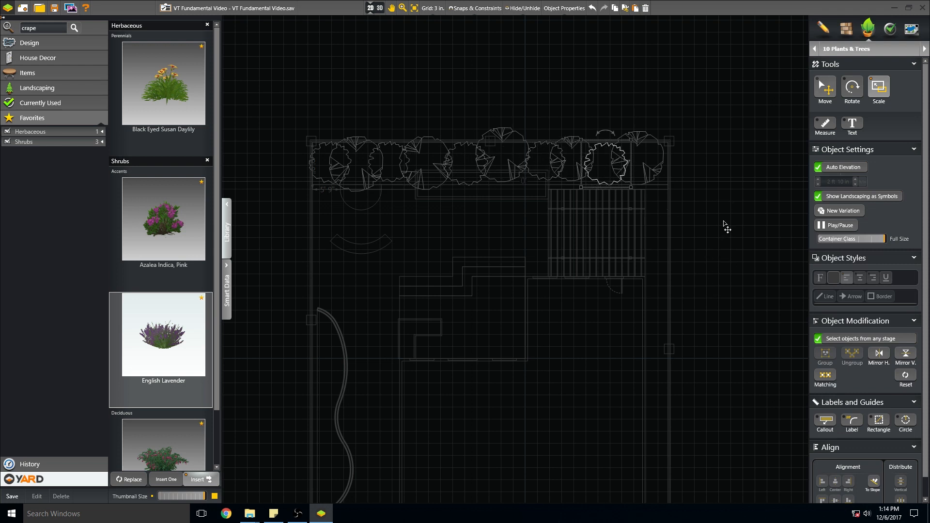
End the lavender placement and insert six Common Bleeding Heart shrubs in a row along the rear of the raised planter.
key("Escape")
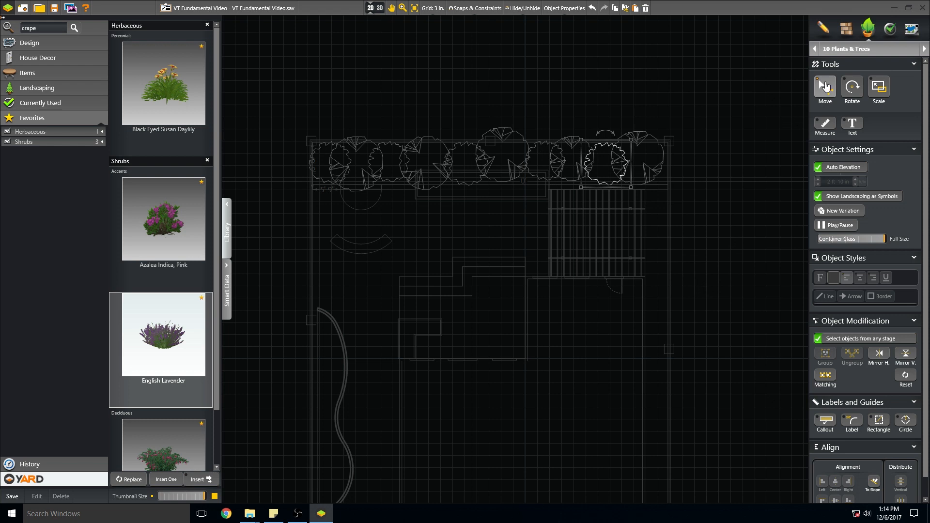
left_click(586, 316)
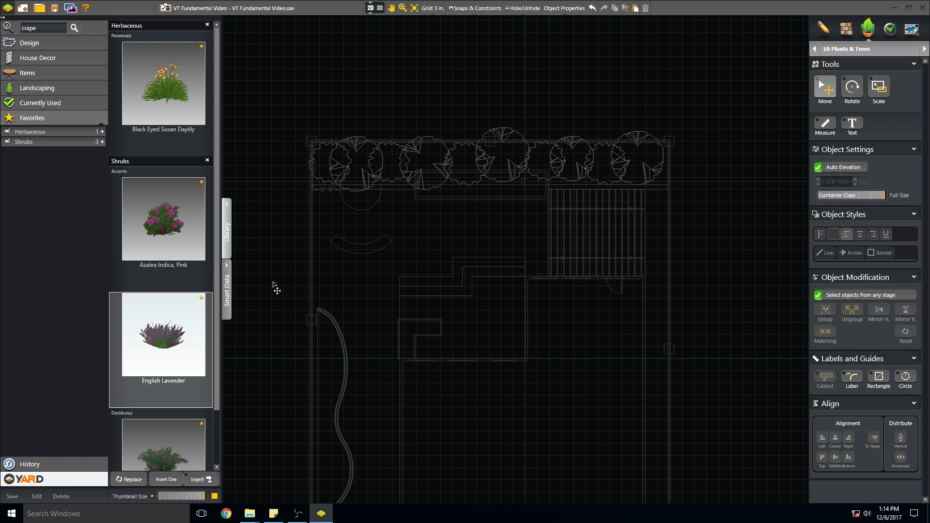
scroll(149, 351, "down", 1)
left_click(163, 431)
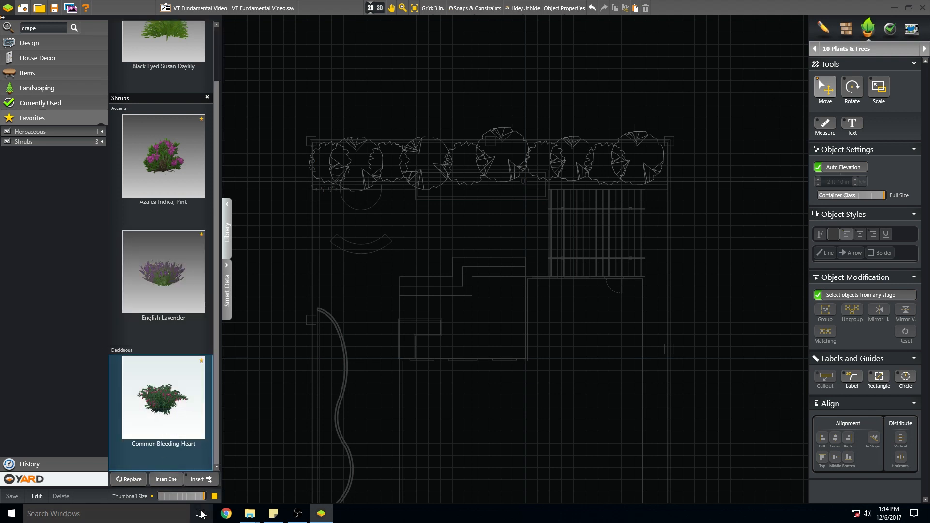
left_click(199, 479)
scroll(435, 199, "up", 2)
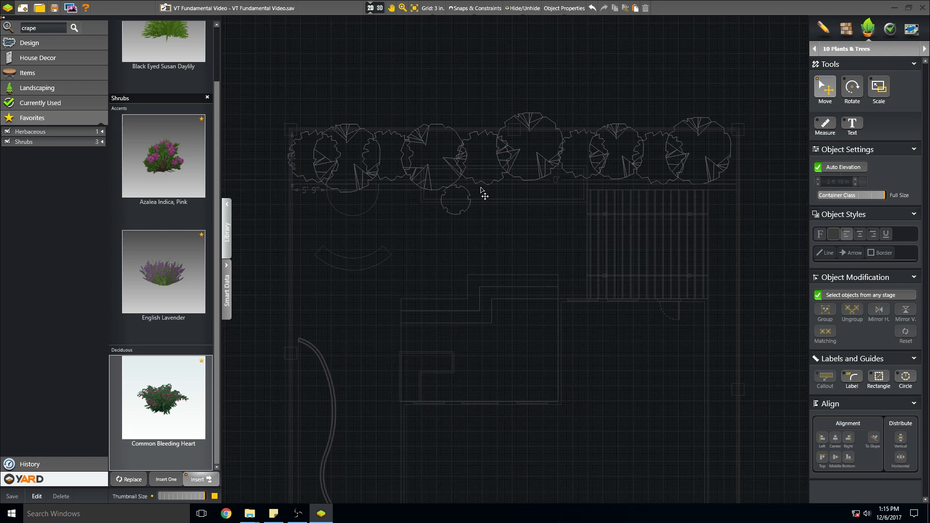
scroll(490, 190, "up", 1)
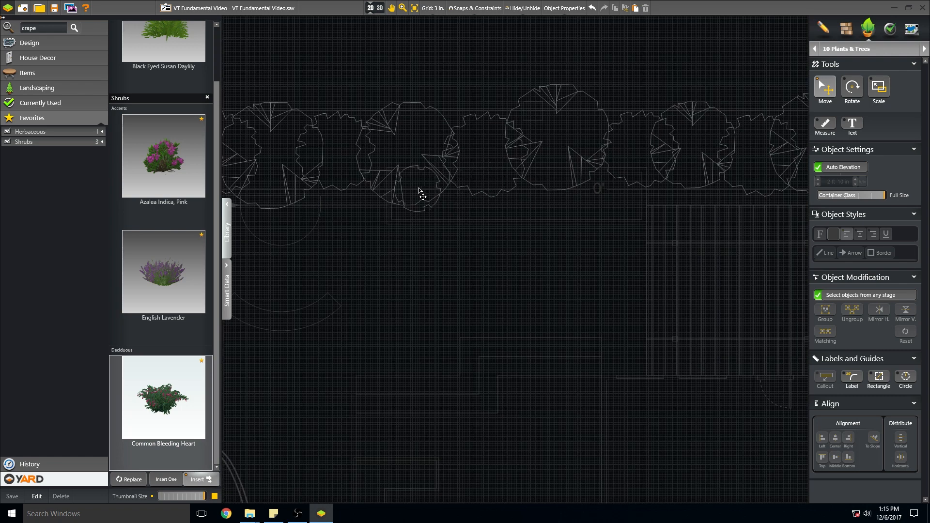
left_click(457, 193)
left_click(496, 196)
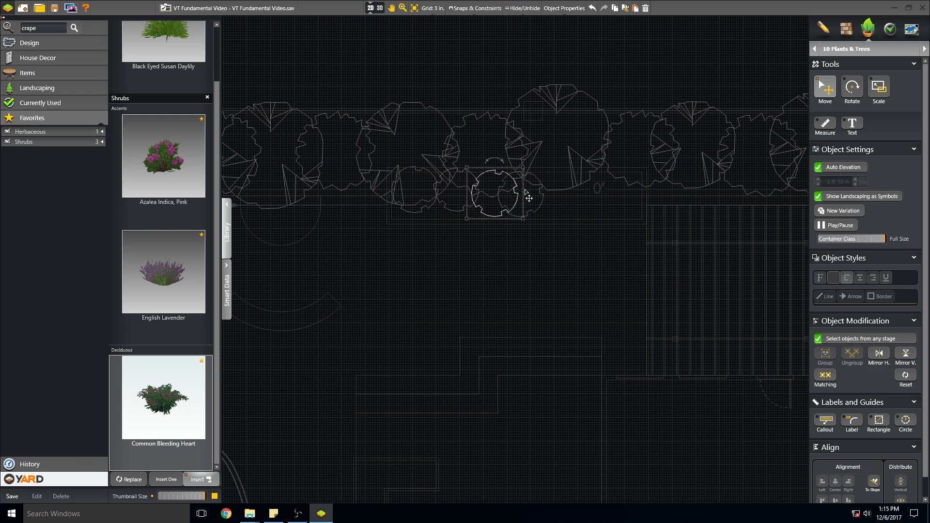
left_click(537, 192)
left_click(575, 192)
left_click(617, 193)
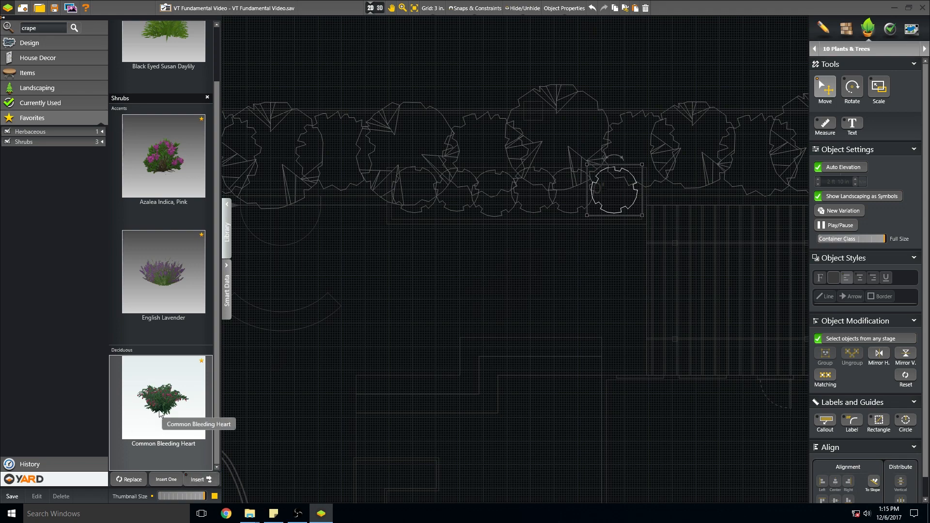
Insert nine Black Eyed Susan Daylily plants in a row along the front of the raised planter and end the placement.
scroll(156, 414, "up", 1)
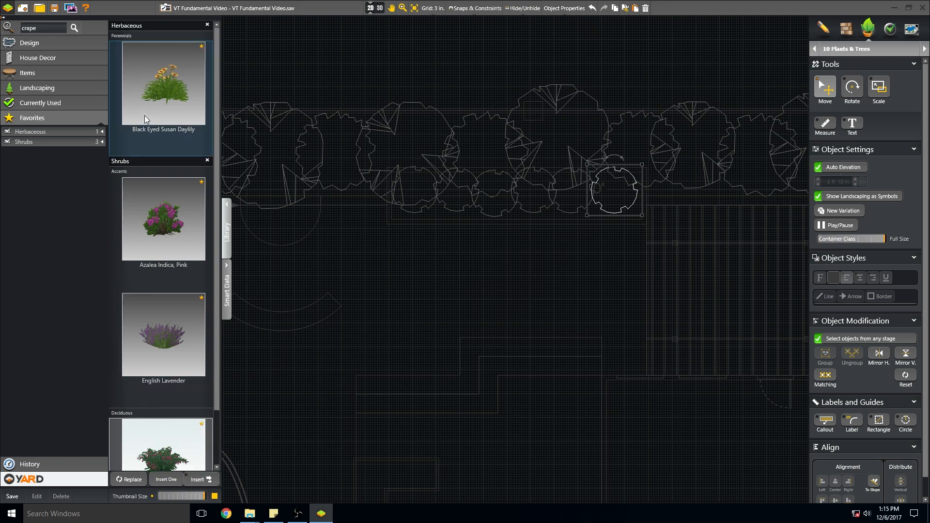
left_click(204, 490)
left_click(439, 207)
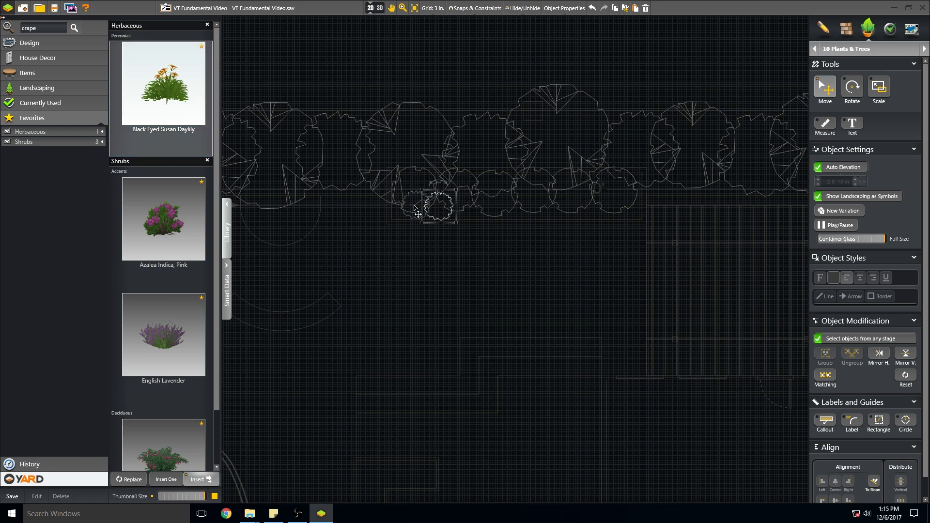
left_click(412, 209)
left_click(463, 209)
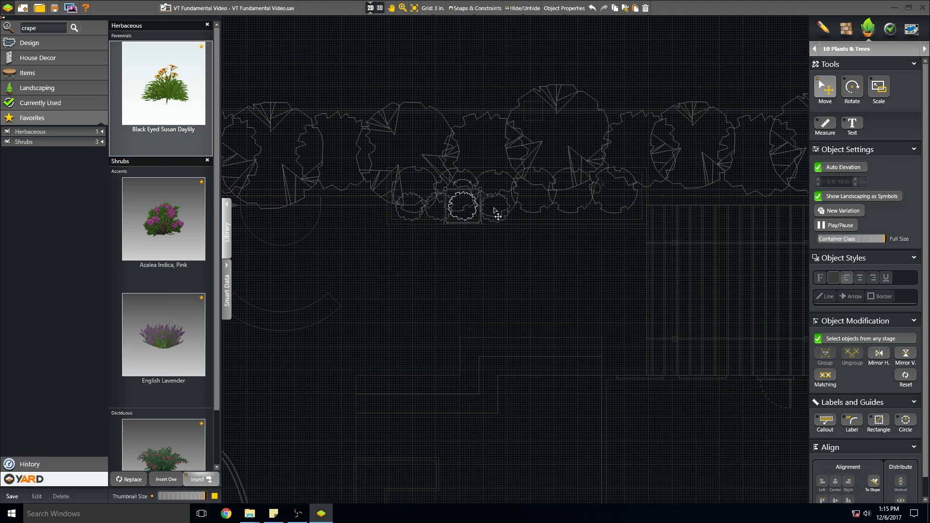
left_click(494, 211)
left_click(525, 211)
left_click(546, 211)
left_click(572, 211)
left_click(600, 209)
left_click(630, 210)
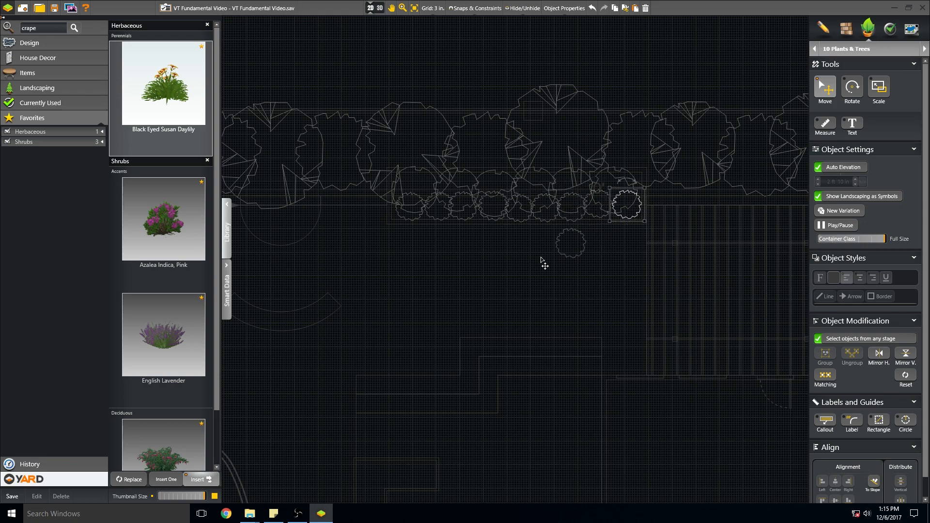
key("Escape")
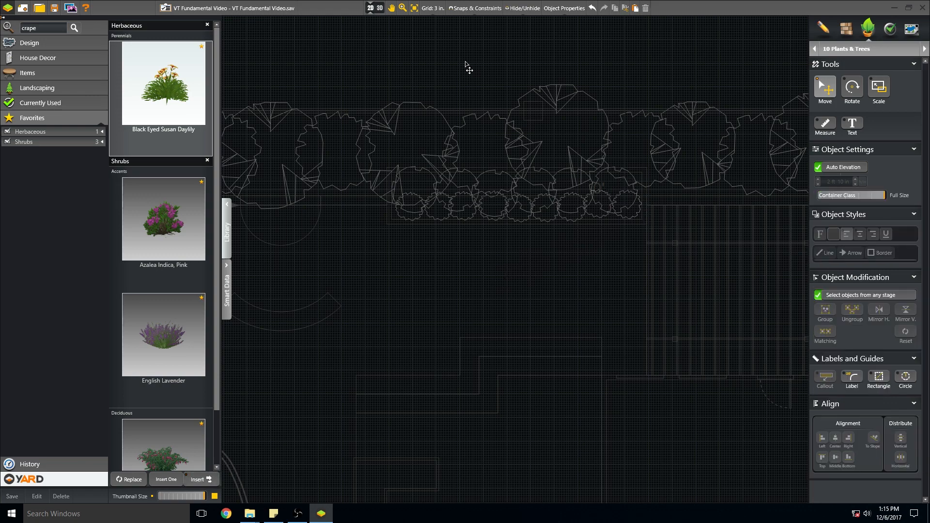
In the 3D view, select all matching English Lavender shrubs in the back bed and align them to the slope.
left_click(380, 8)
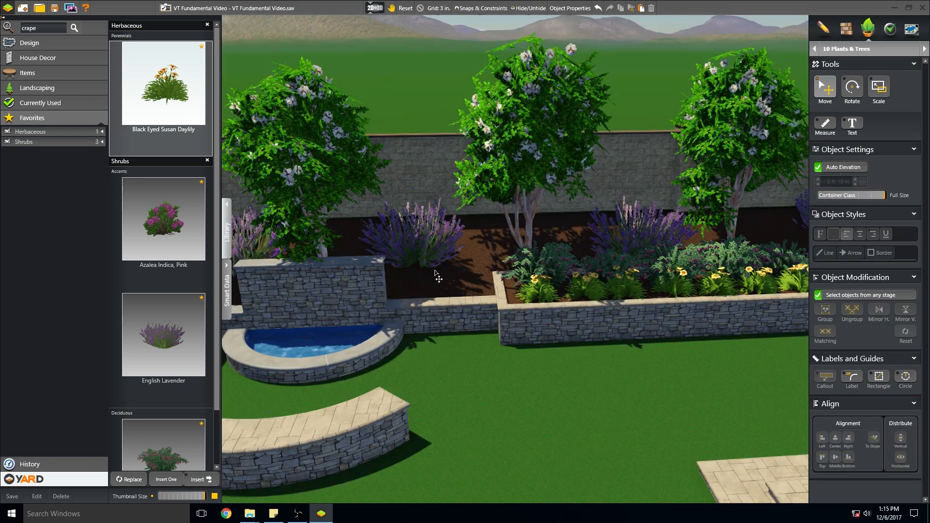
left_click_drag(387, 266, 524, 304)
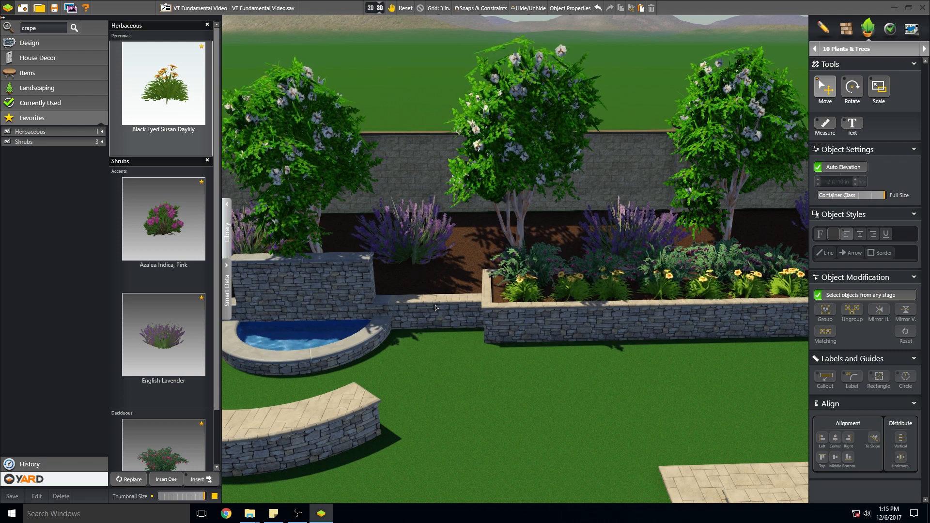
right_click_drag(437, 294, 430, 258)
double_click(436, 253)
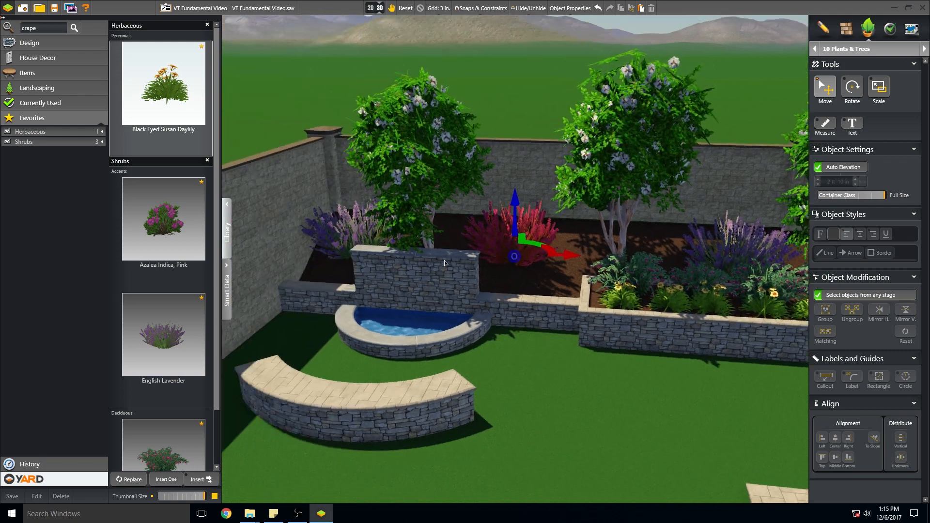
right_click_drag(557, 367, 516, 352)
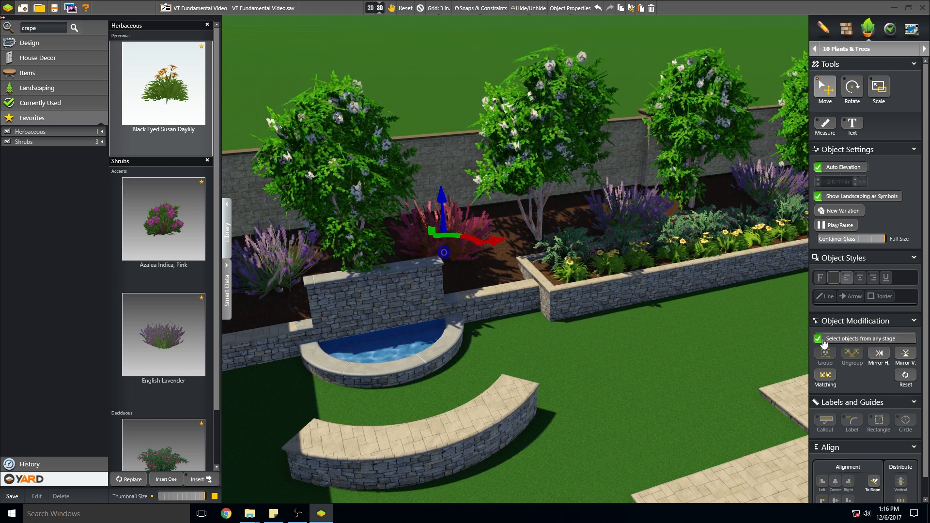
left_click(825, 376)
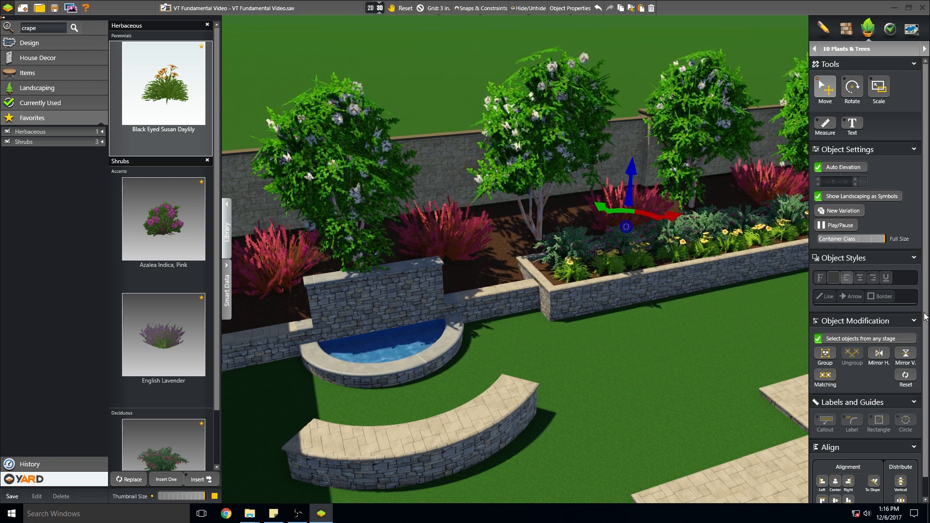
scroll(886, 455, "down", 1)
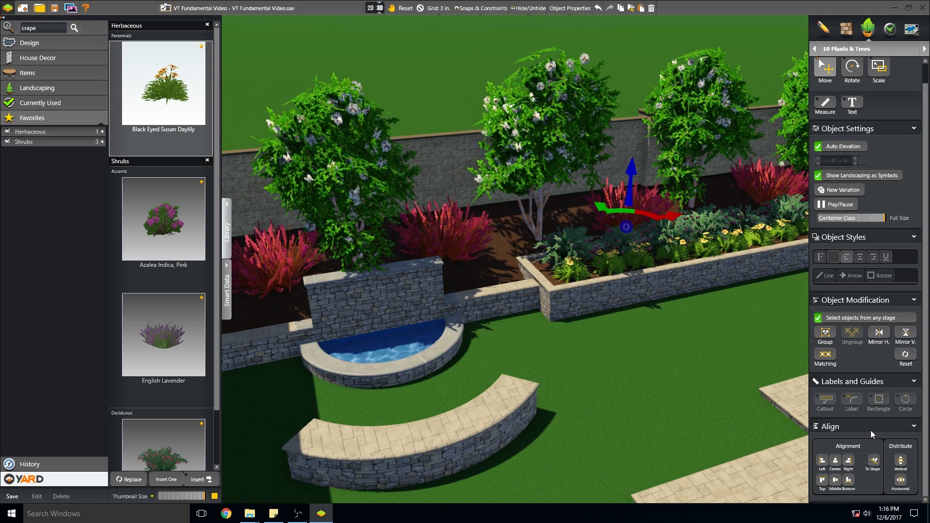
left_click(873, 466)
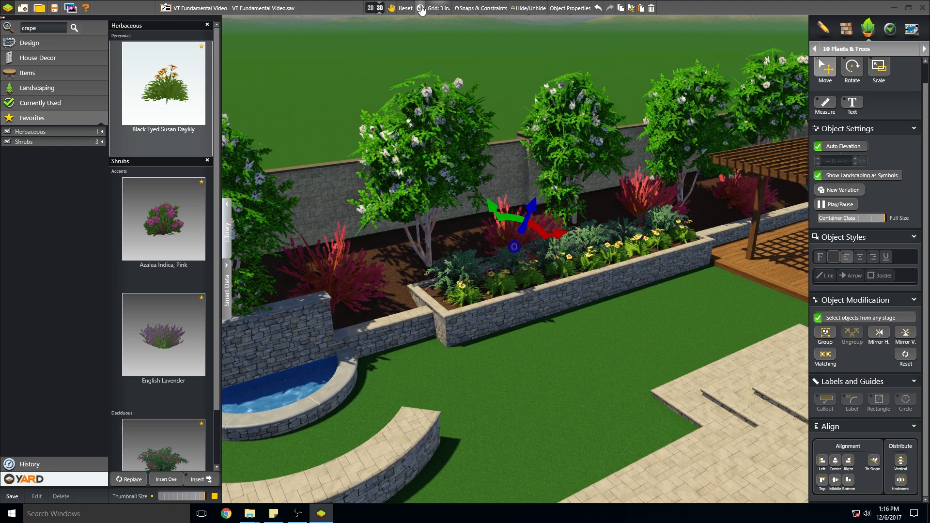
Deselect the lavender shrubs and look over the back bed and raised planter from several angles in 3D.
scroll(549, 279, "up", 3)
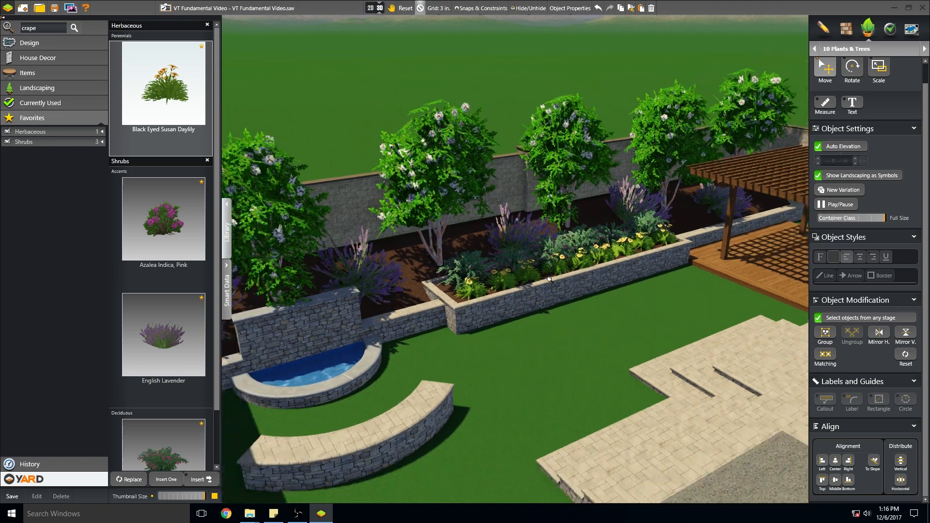
right_click(549, 279)
scroll(549, 286, "down", 2)
right_click_drag(549, 291, 550, 285)
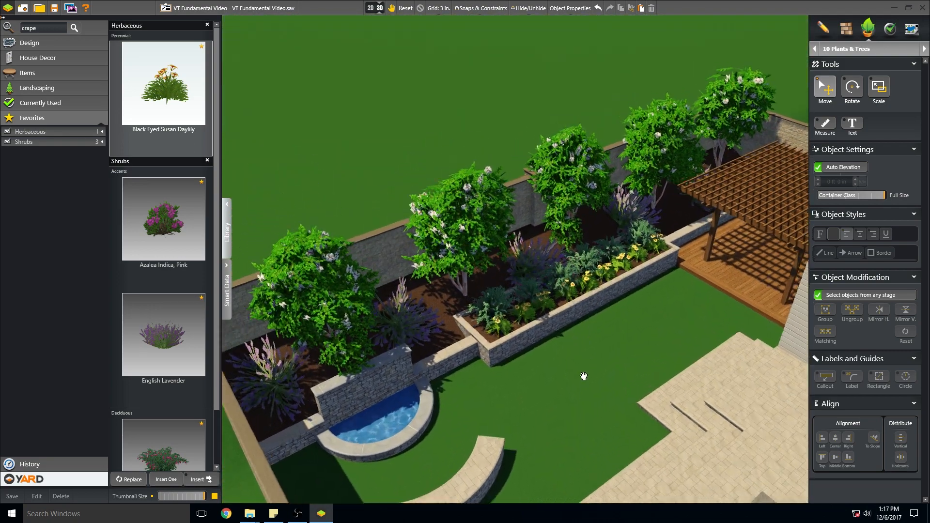
left_click_drag(584, 377, 583, 320)
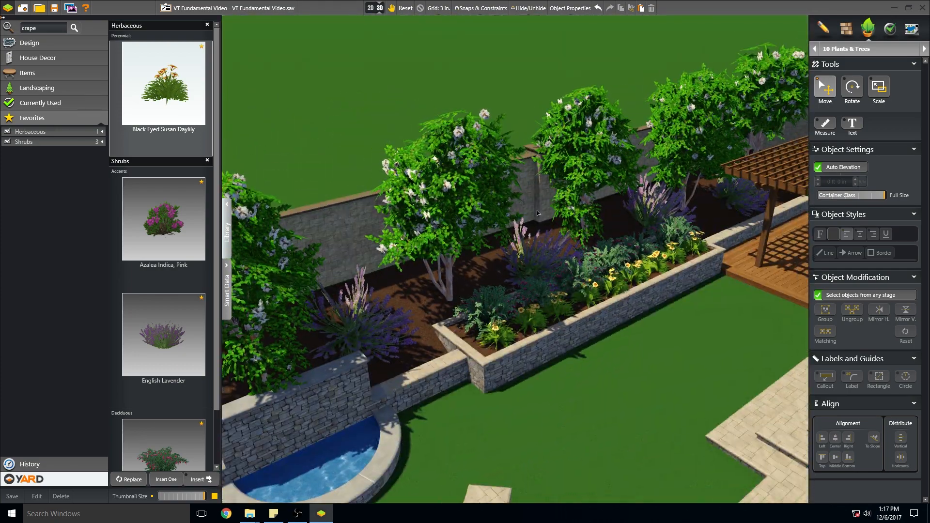
From the 2D plan, hide the House and Pergola objects, and view the planted backyard in 3D.
left_click(371, 8)
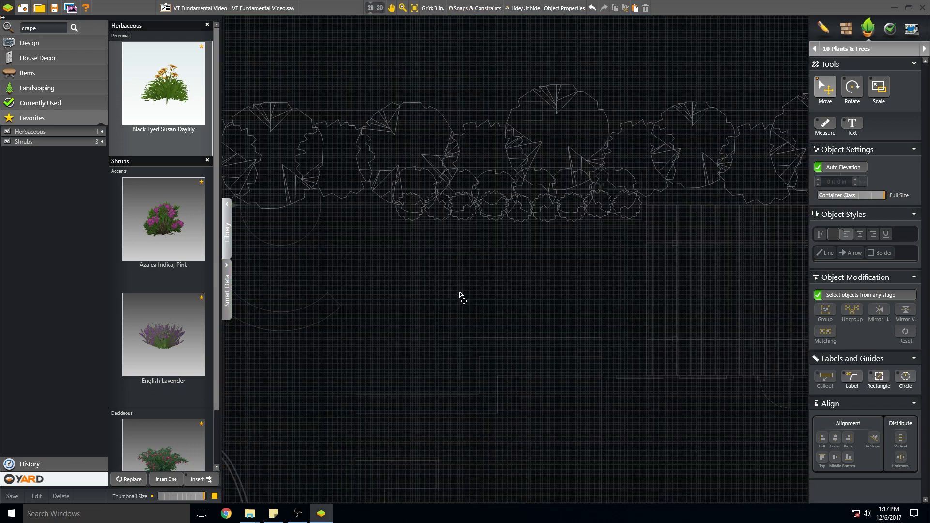
left_click(526, 9)
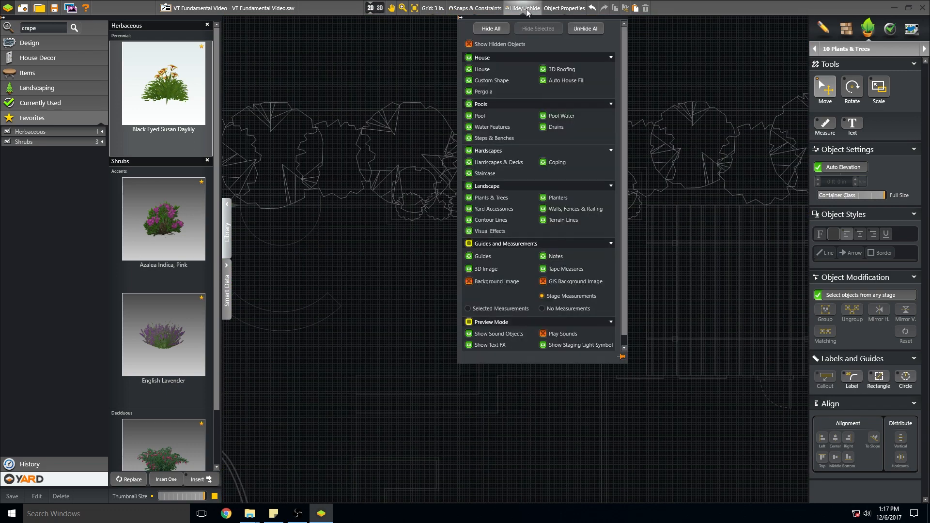
left_click(481, 70)
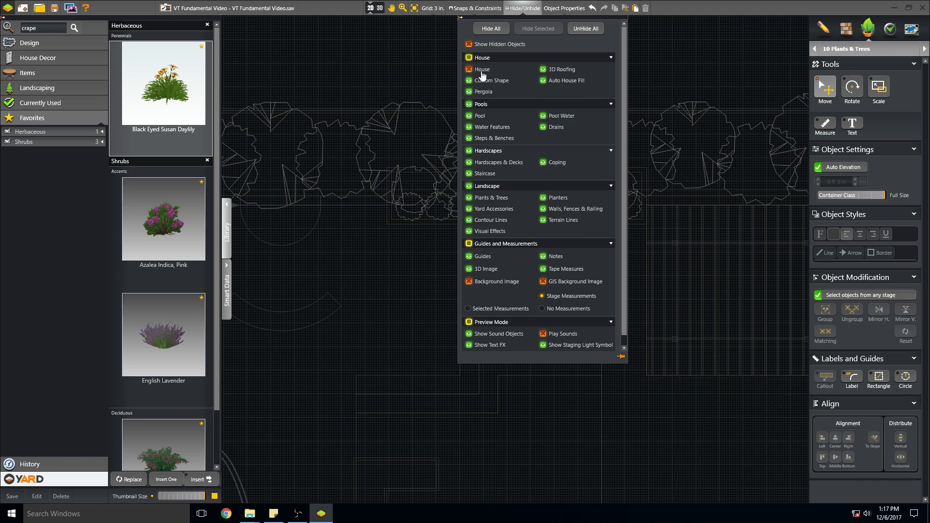
left_click(481, 93)
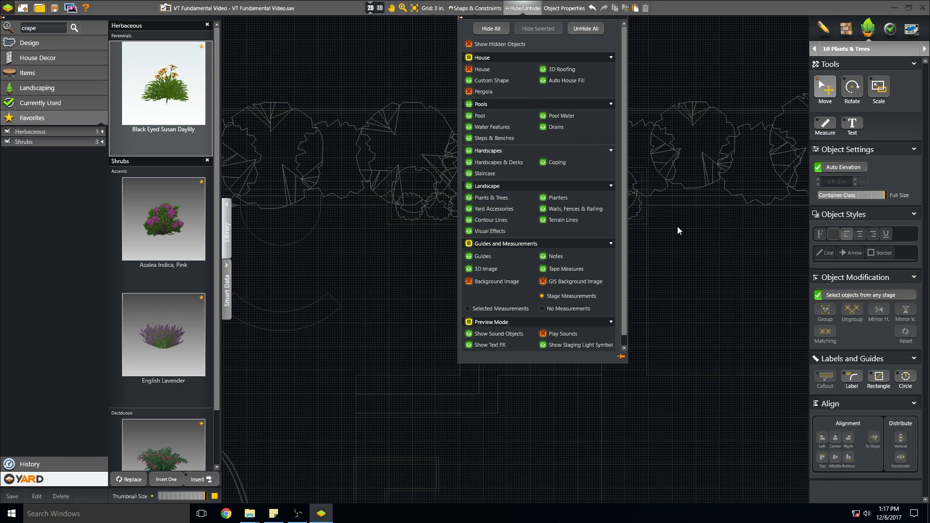
left_click(699, 297)
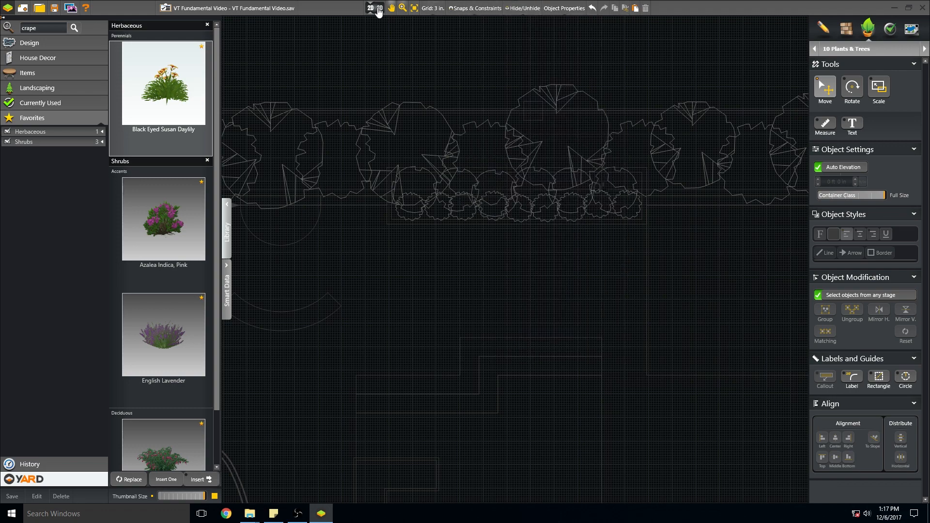
left_click(377, 8)
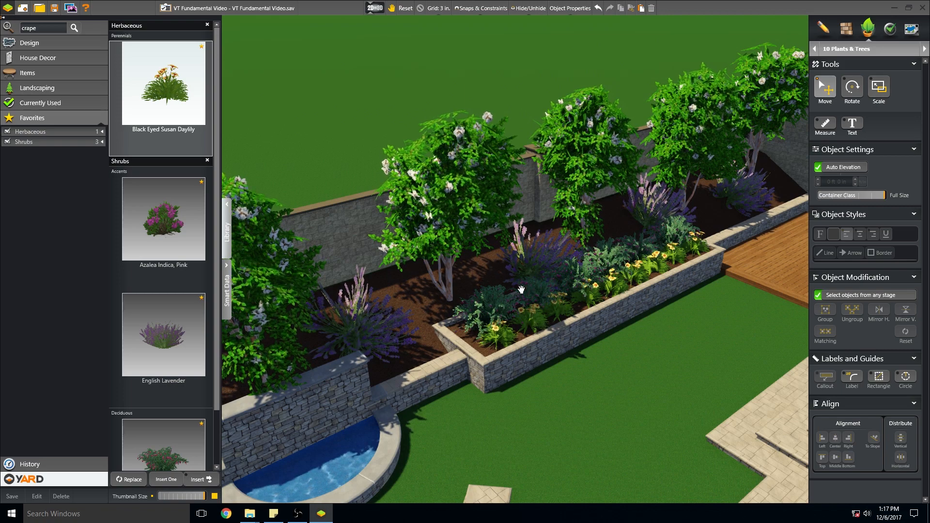
left_click_drag(414, 253, 452, 297)
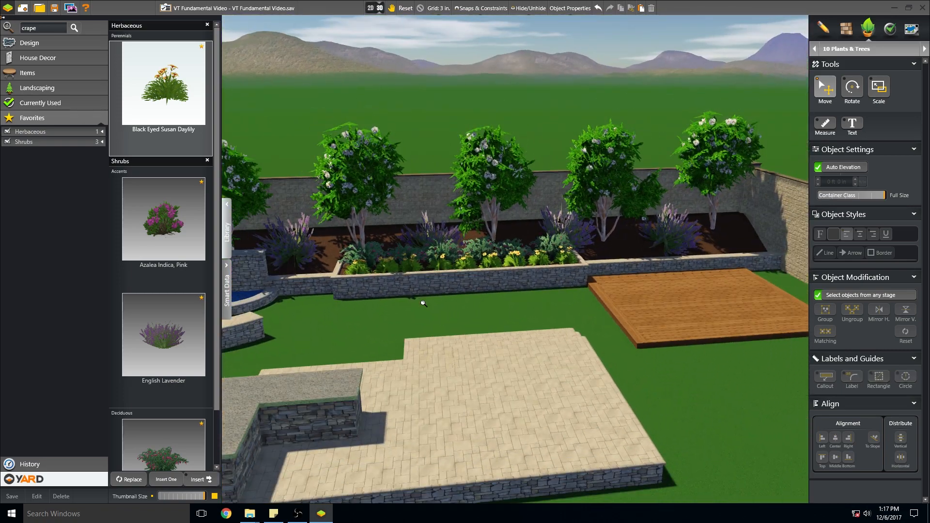
scroll(452, 297, "down", 5)
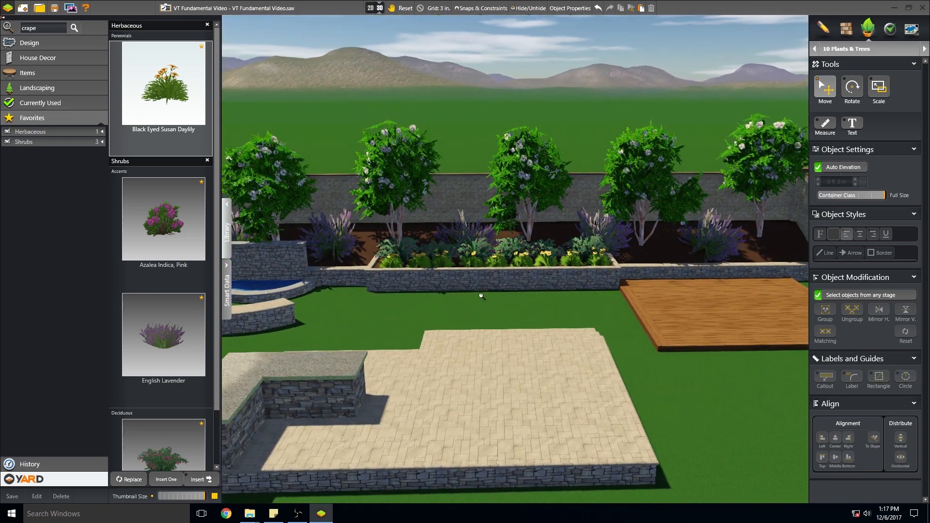
scroll(482, 311, "down", 1)
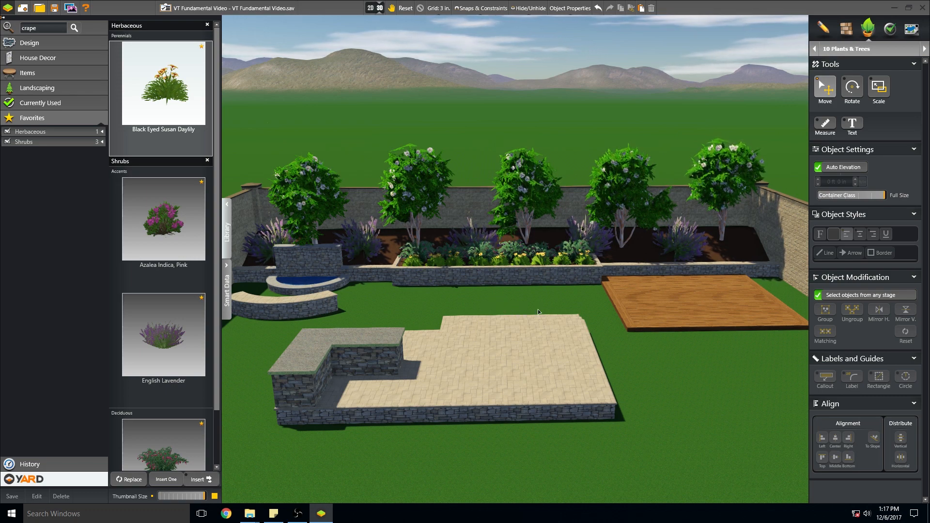
Return to the 2D plan to save the design and advance to the Yard Accessories stage.
left_click(370, 8)
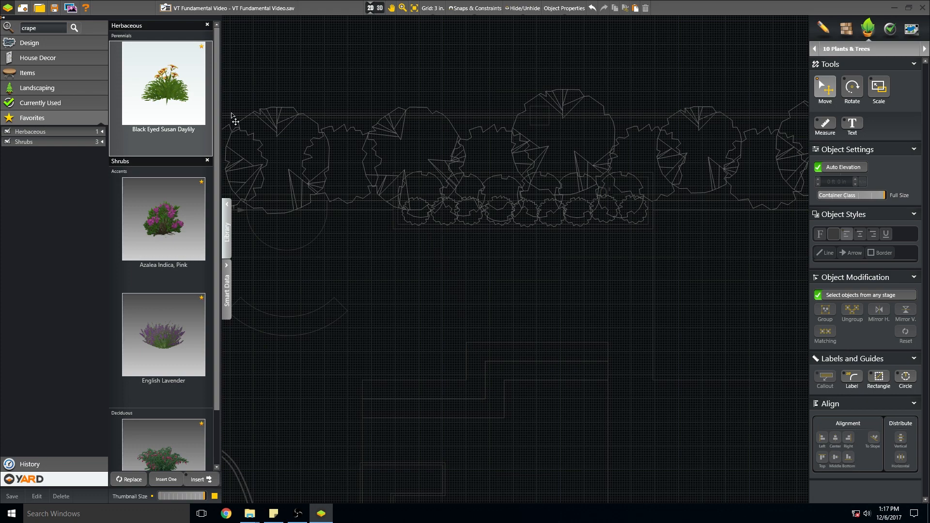
left_click(54, 8)
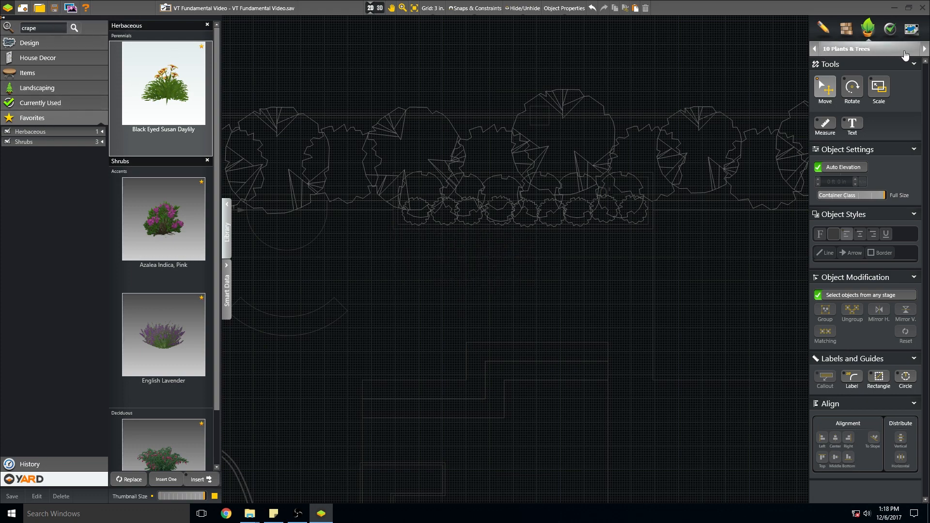
left_click(925, 49)
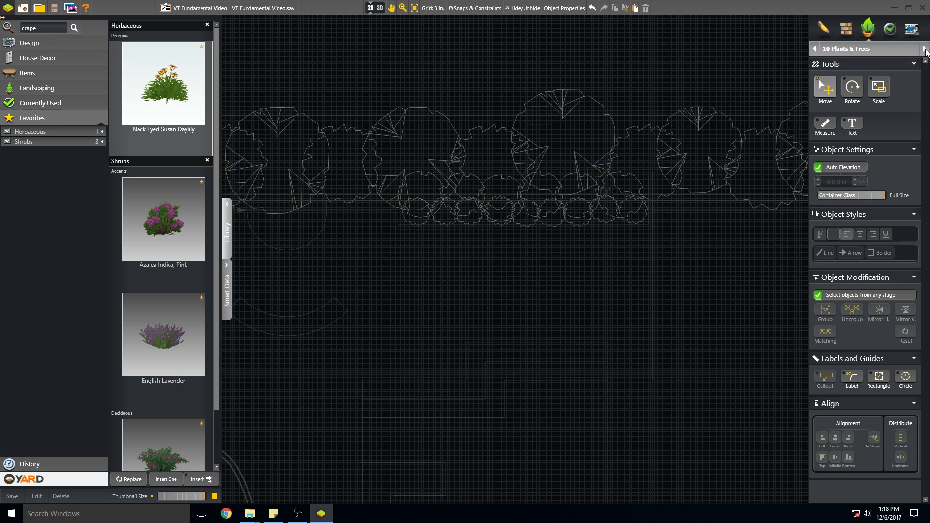
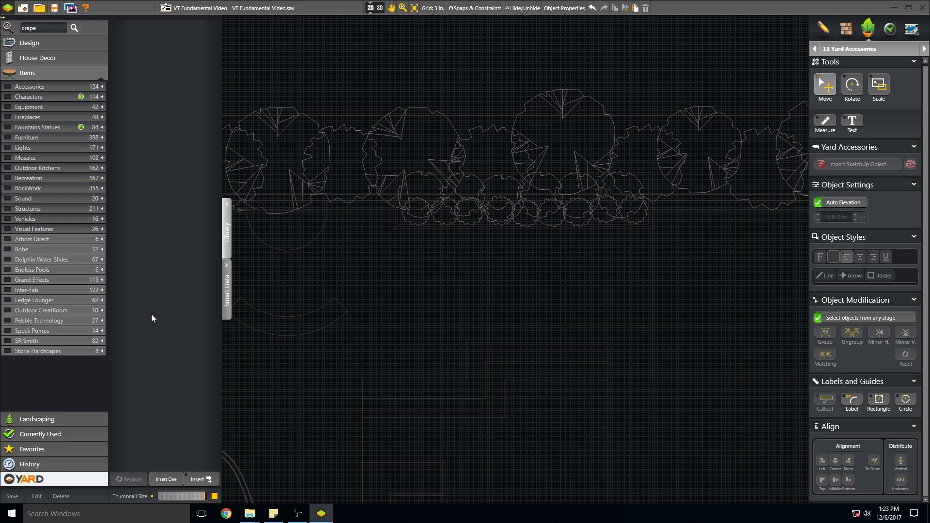
Insert one Chair Set with Fire Pit, Iron from the Iron Set furniture onto the wood deck.
scroll(423, 270, "down", 2)
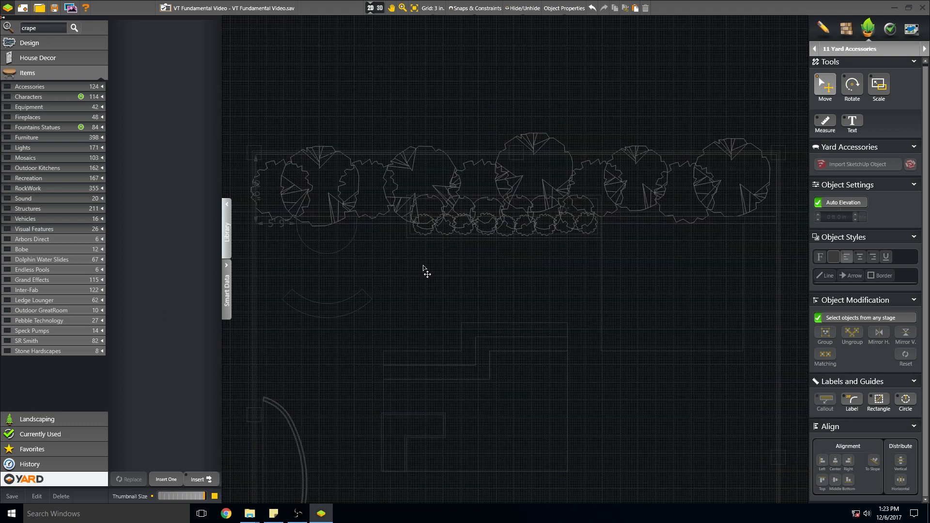
middle_click_drag(423, 270, 426, 211)
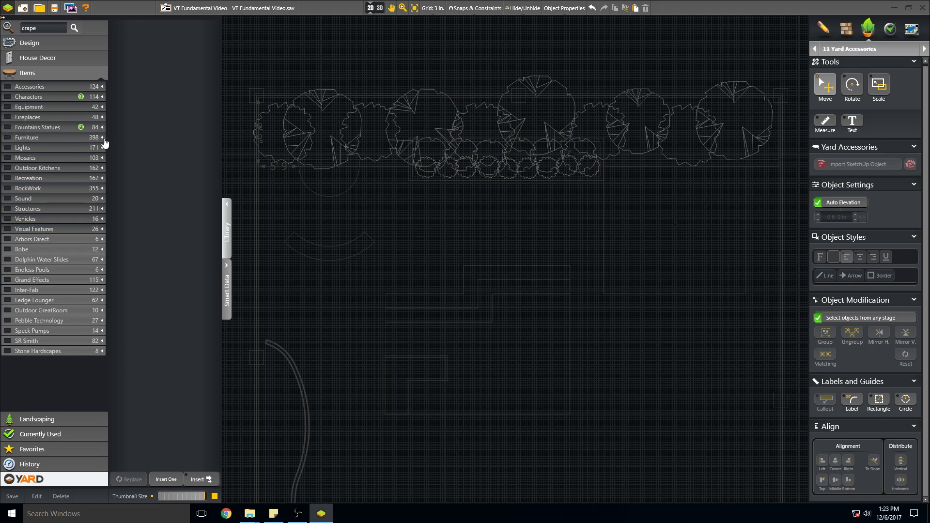
left_click(101, 139)
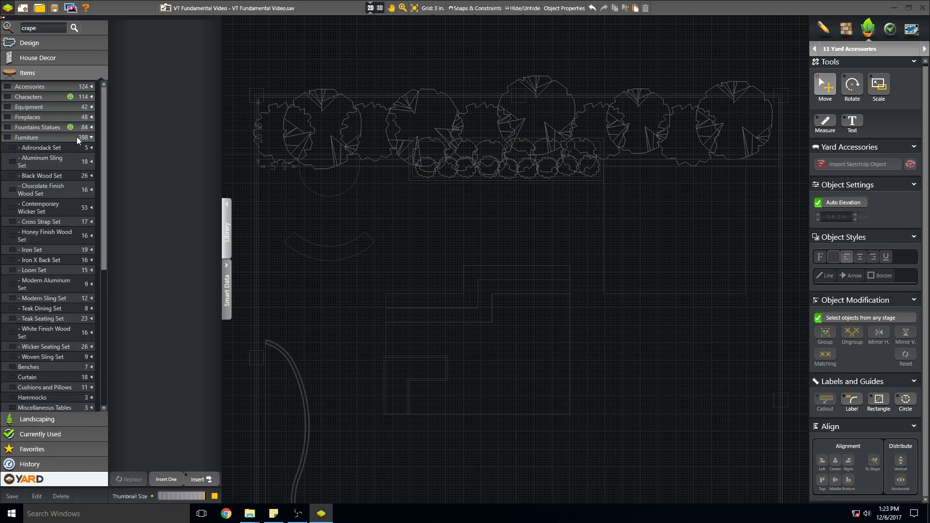
scroll(57, 242, "down", 1)
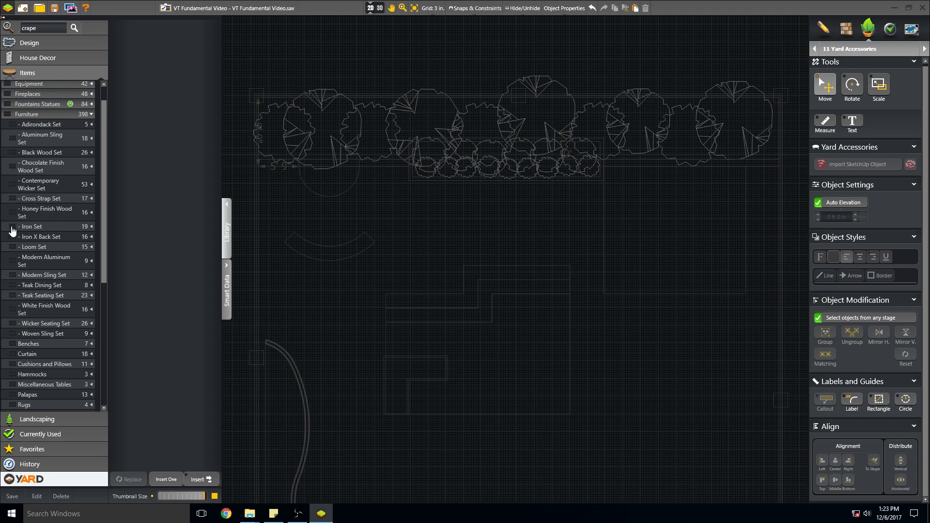
left_click(12, 226)
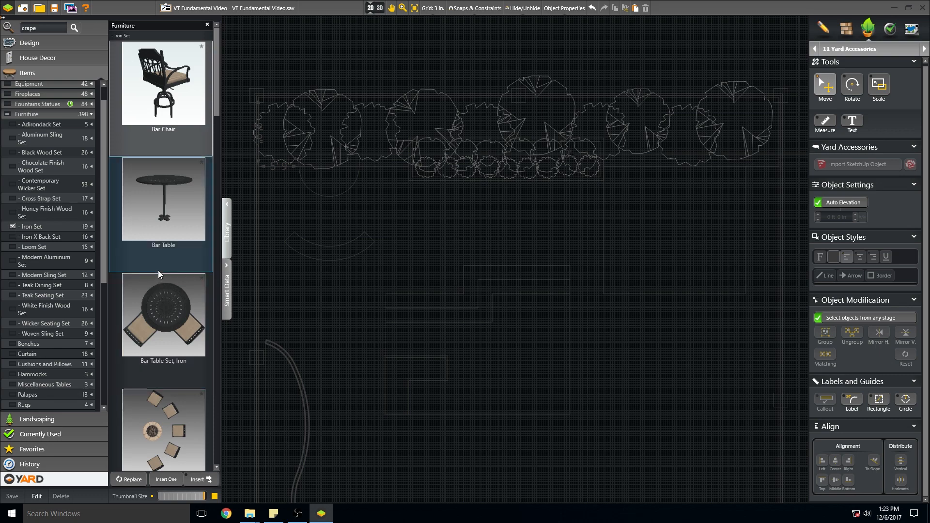
scroll(158, 270, "down", 2)
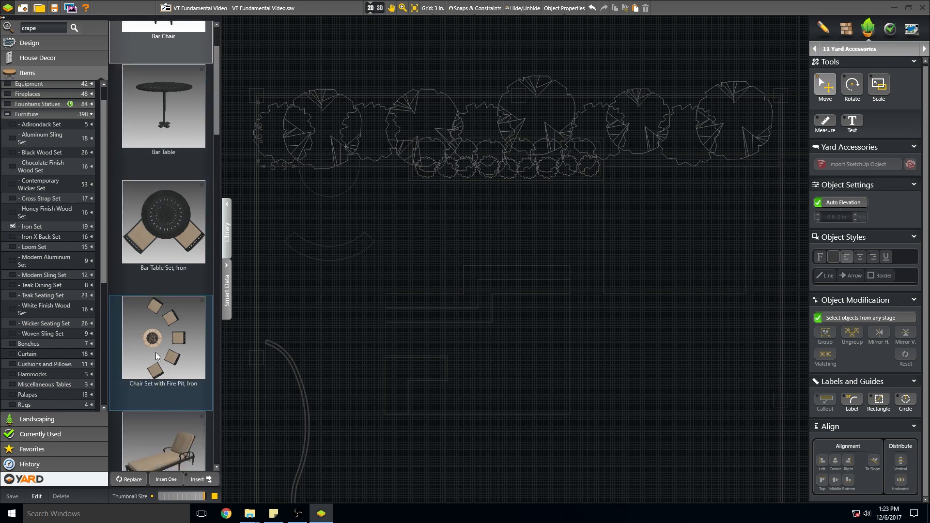
left_click(175, 363)
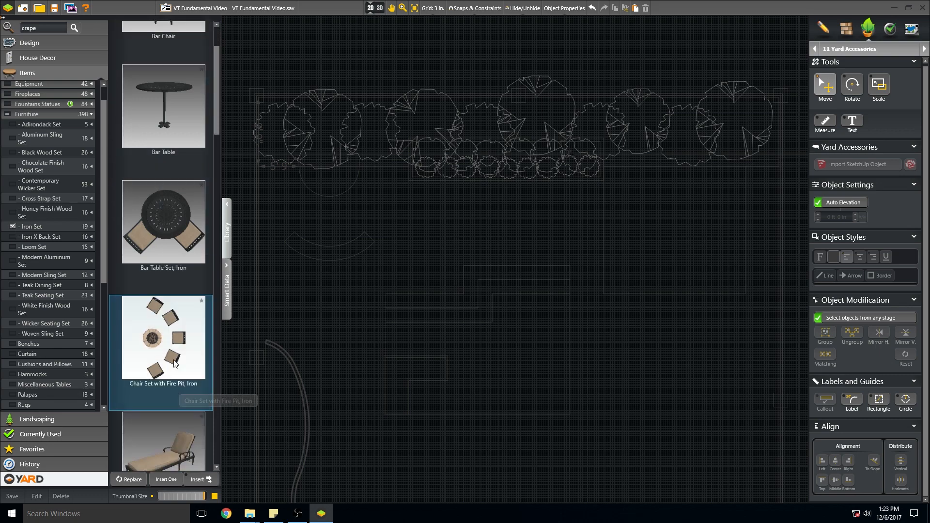
left_click(165, 481)
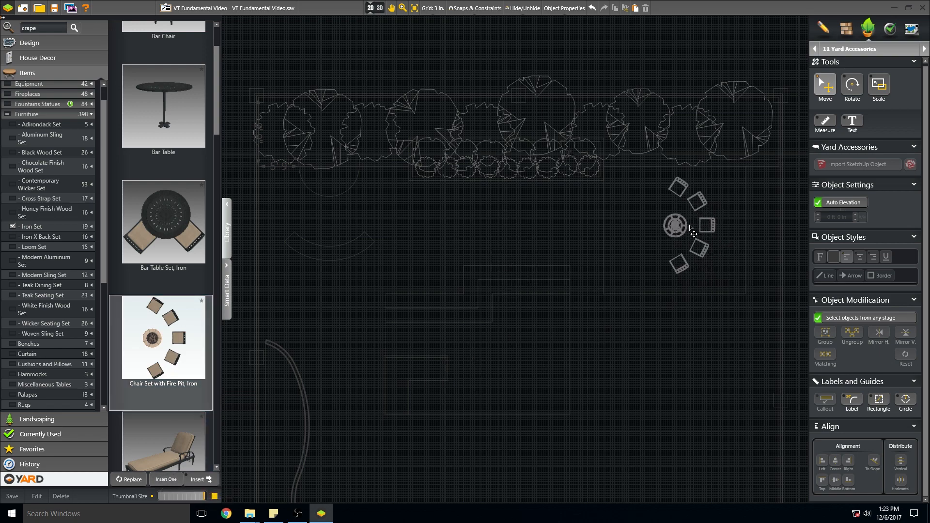
left_click(691, 227)
Rotate the fire pit chair set counterclockwise so the chairs curve around the deck's back corner, reposition it on the deck, and deselect it.
middle_click_drag(634, 339, 457, 333)
scroll(461, 333, "up", 3)
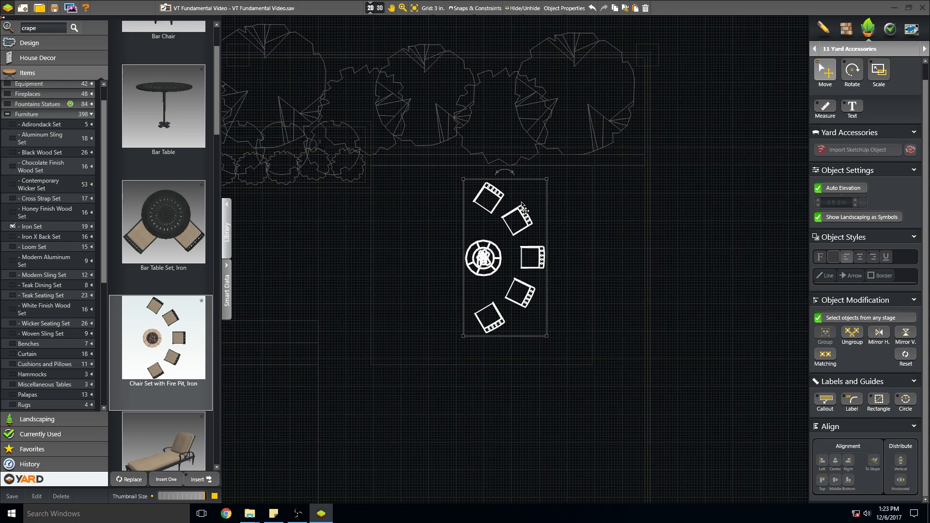
scroll(524, 210, "up", 1)
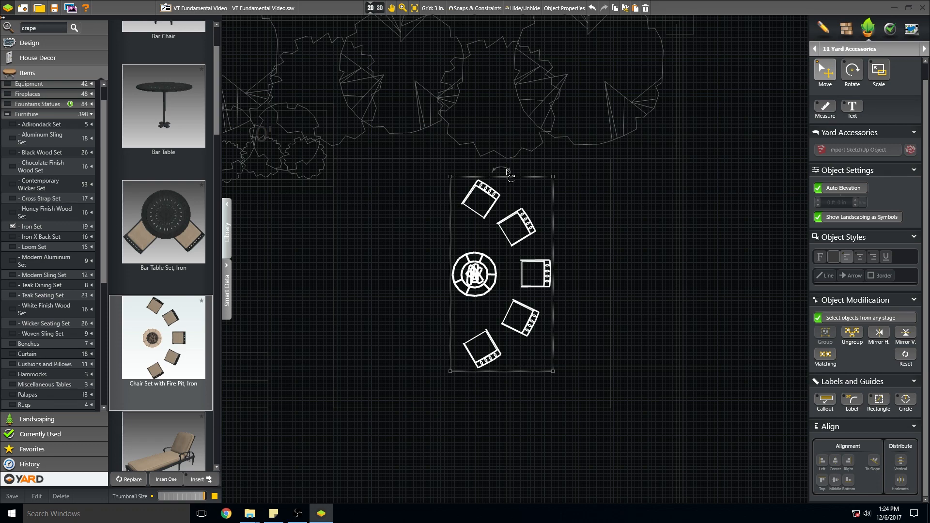
left_click_drag(507, 172, 440, 180)
left_click_drag(542, 254, 559, 235)
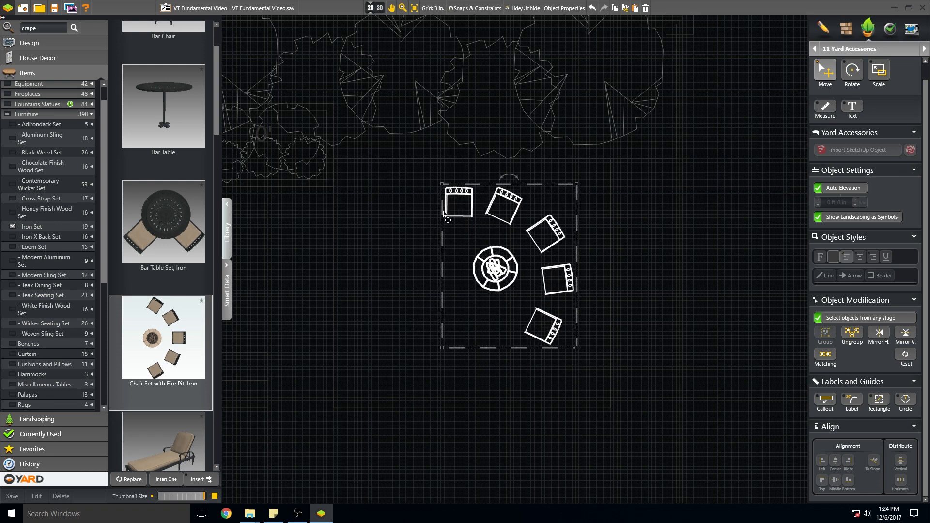
left_click(397, 257)
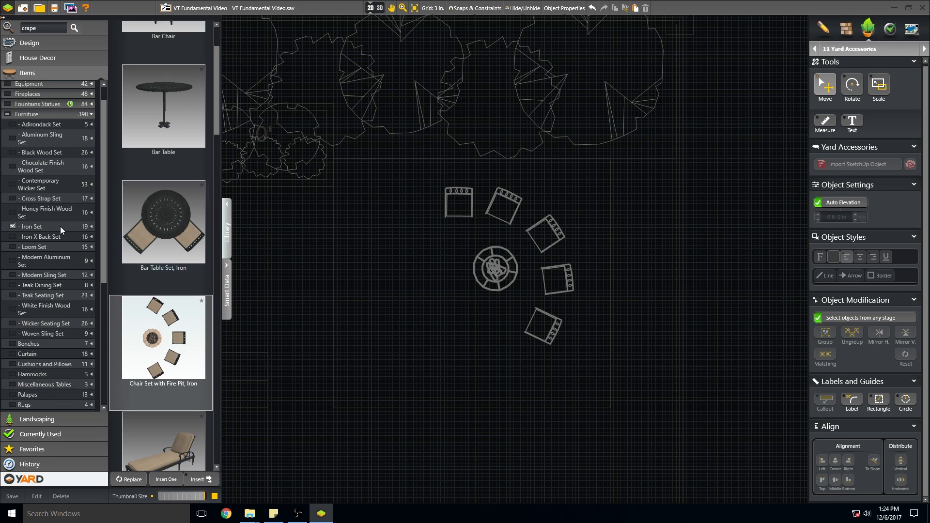
Close the furniture listing and insert one Fire from the Visual Features items onto the fire pit.
left_click(12, 226)
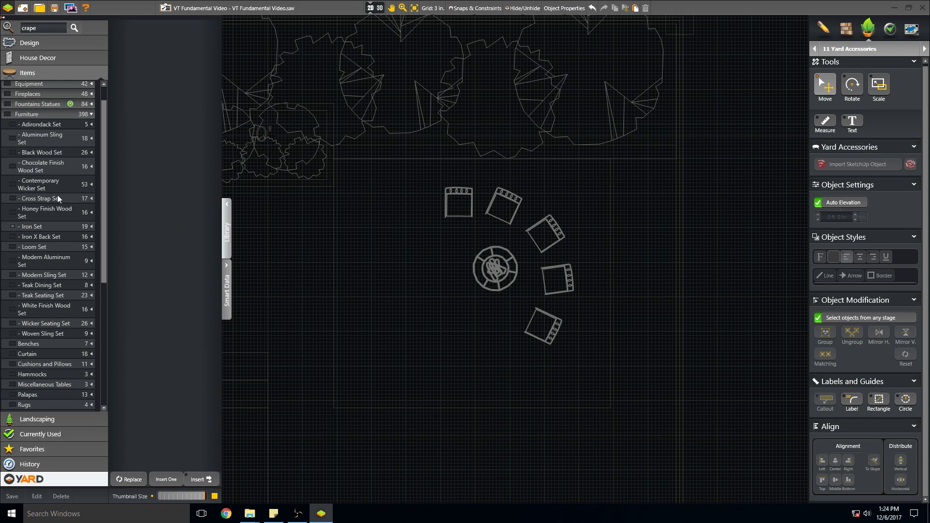
left_click(92, 114)
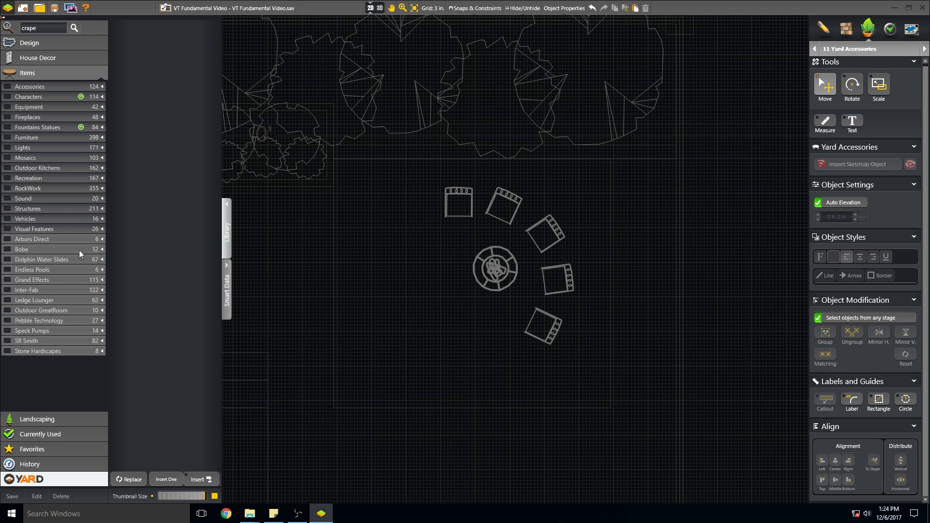
left_click(6, 229)
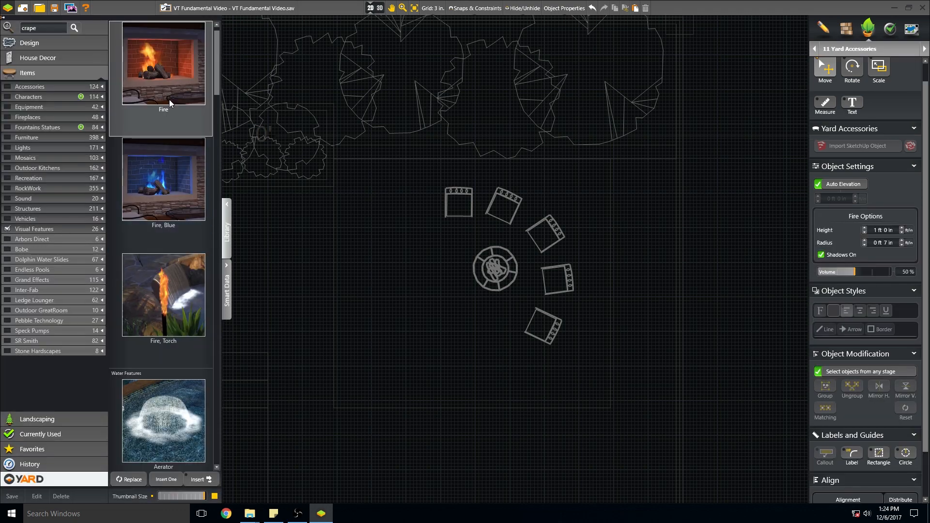
scroll(155, 251, "down", 2)
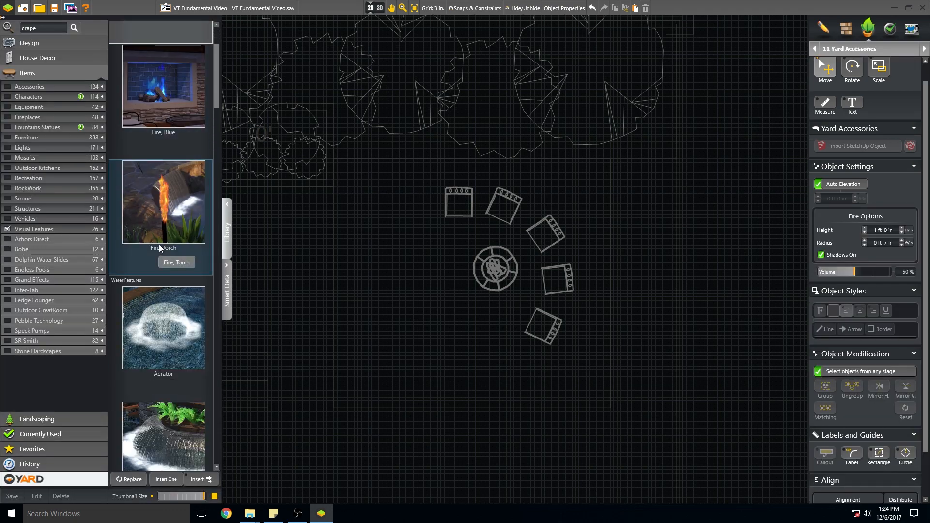
scroll(158, 244, "down", 9)
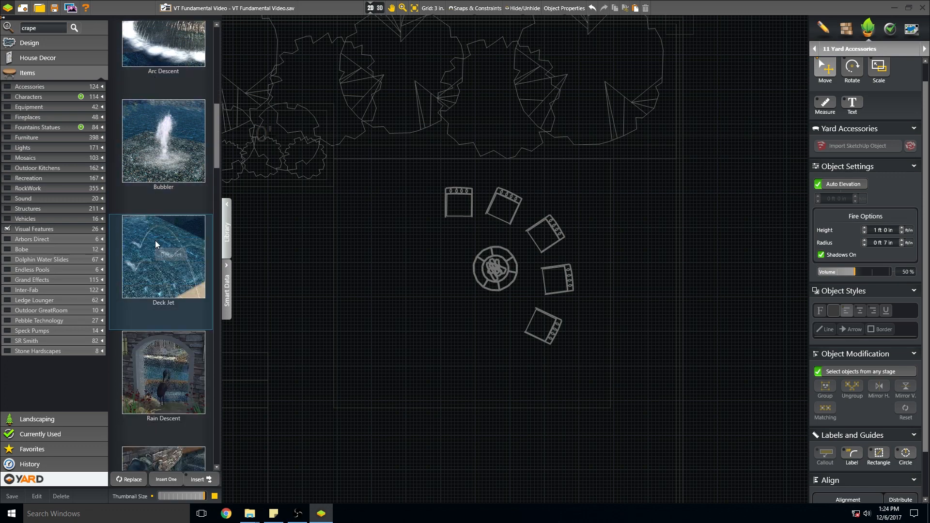
scroll(155, 242, "down", 2)
scroll(157, 240, "up", 10)
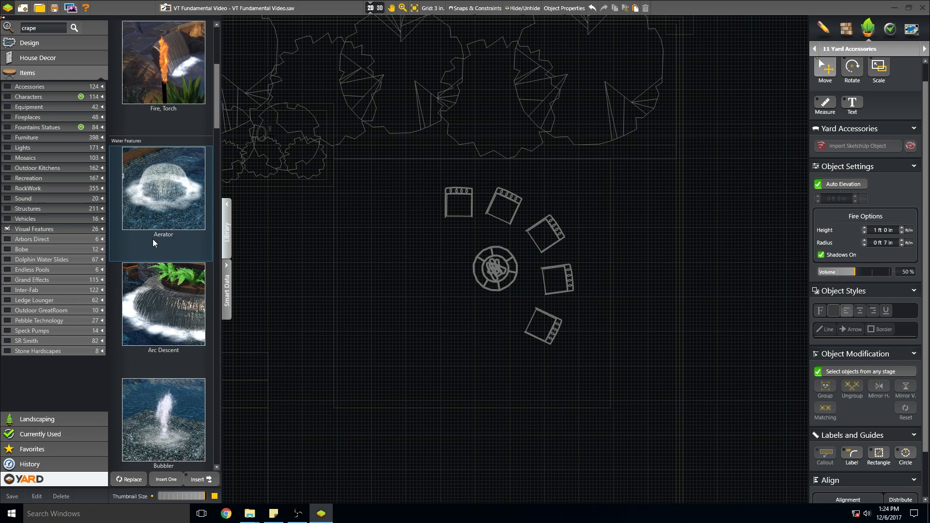
scroll(152, 240, "up", 7)
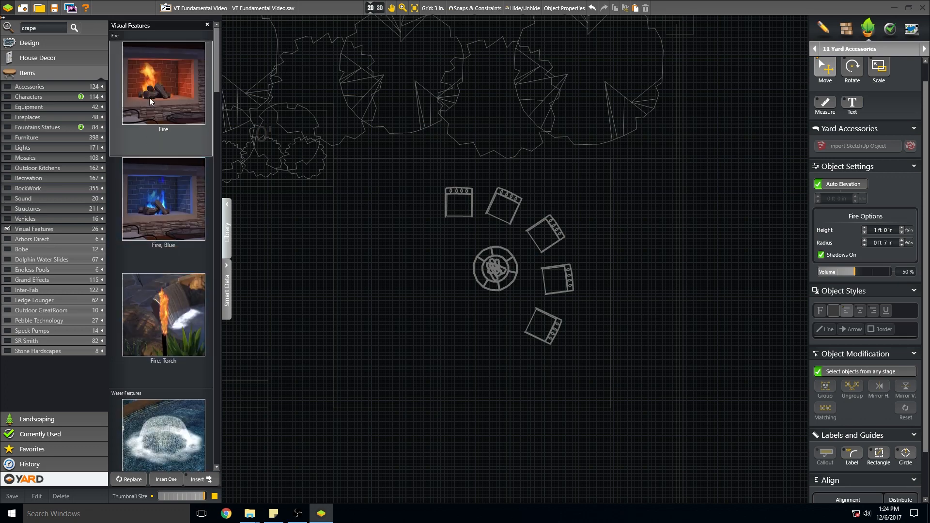
left_click(149, 97)
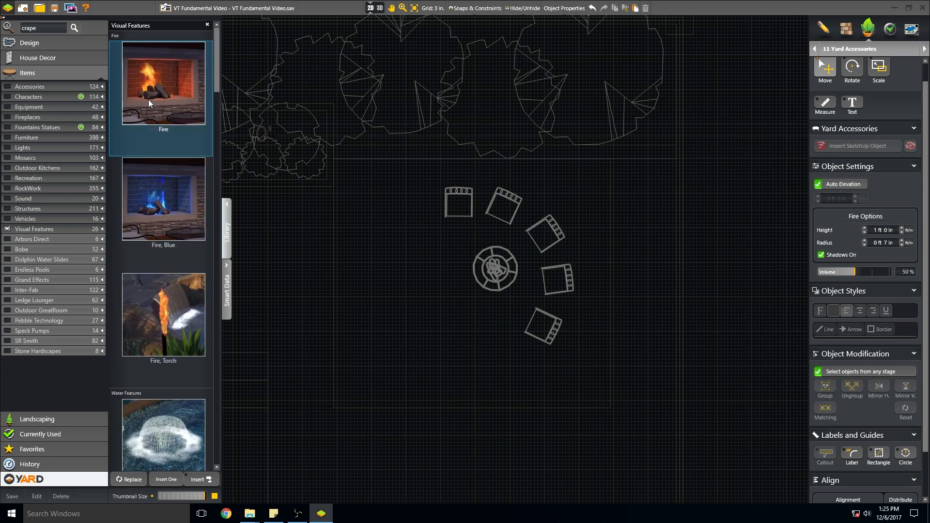
left_click(164, 479)
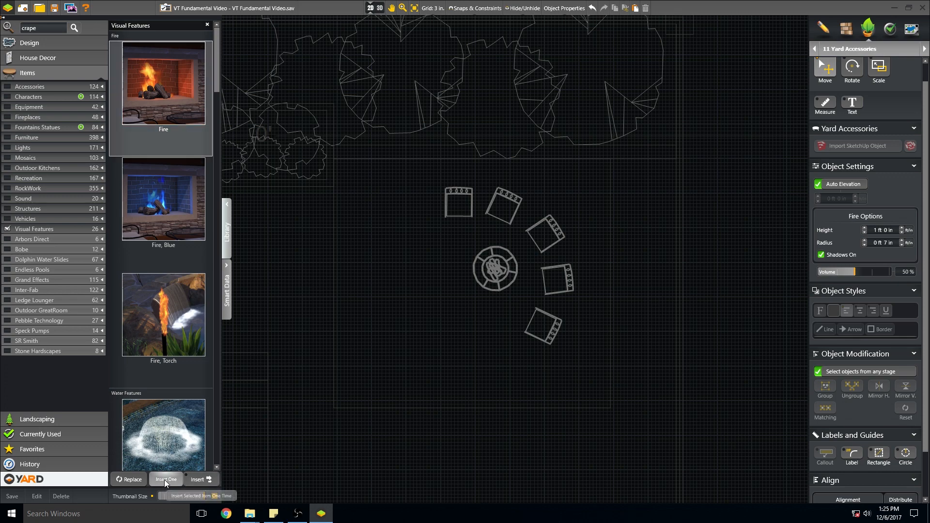
left_click(497, 273)
Center the fire effect on the fire pit and set its radius to 0 ft 9 in.
scroll(503, 278, "up", 2)
scroll(501, 272, "up", 4)
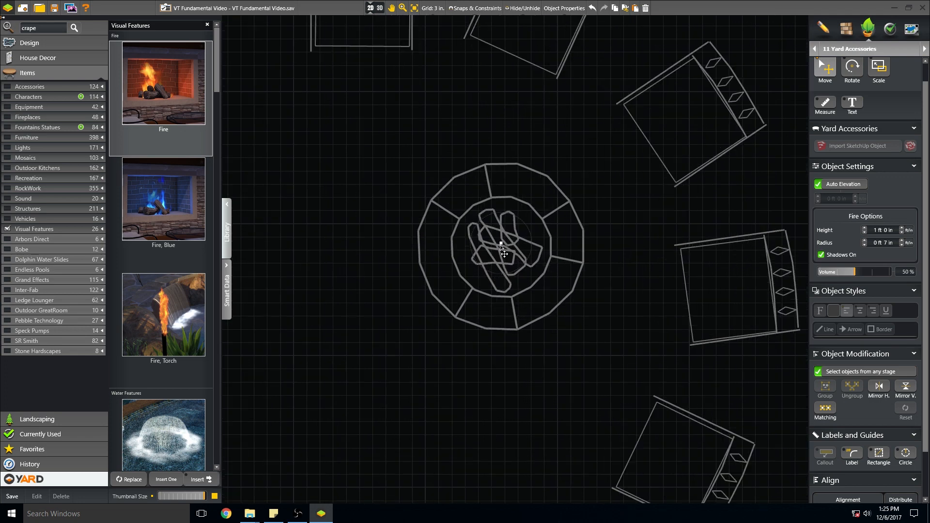
left_click_drag(502, 243, 501, 246)
scroll(496, 245, "up", 2)
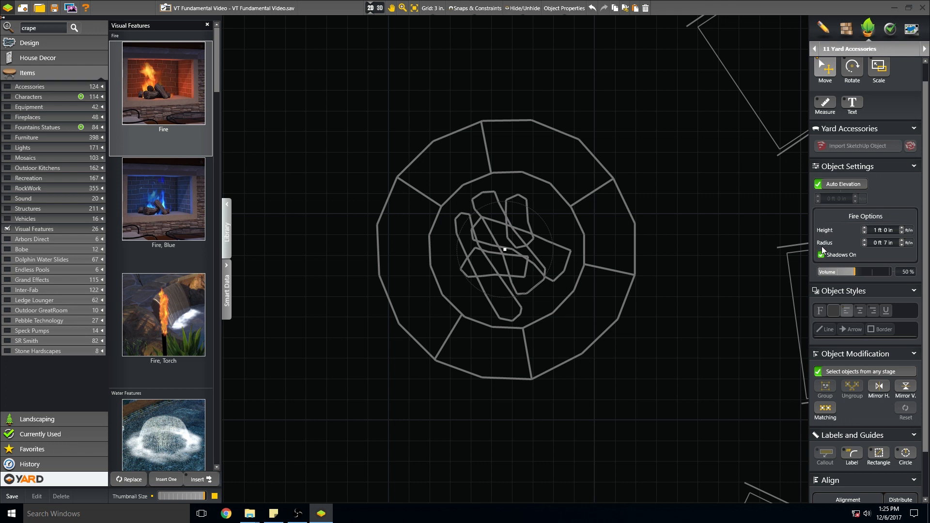
left_click(901, 241)
In the 3D view, raise the fire to an elevation of 1 ft 9 in among the fire pit's logs and deselect it.
left_click(375, 12)
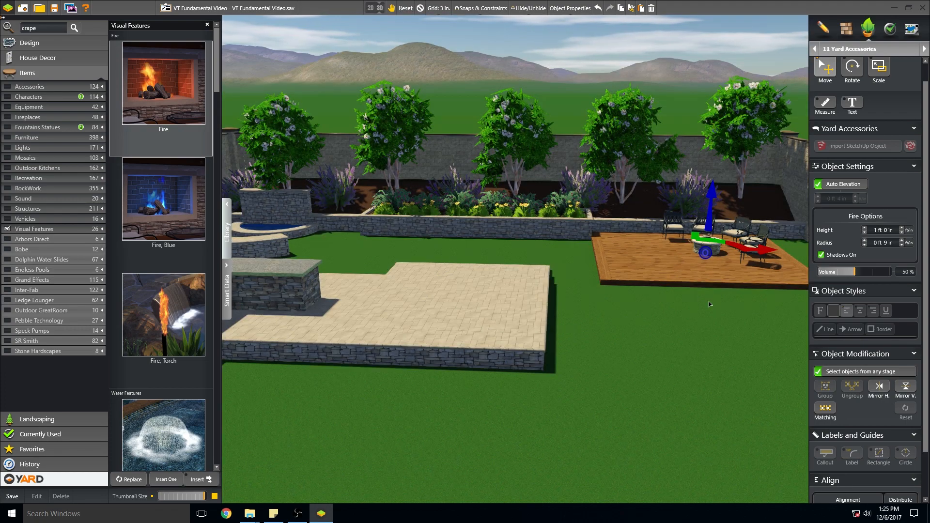
left_click_drag(708, 301, 475, 231)
left_click_drag(467, 306, 586, 316)
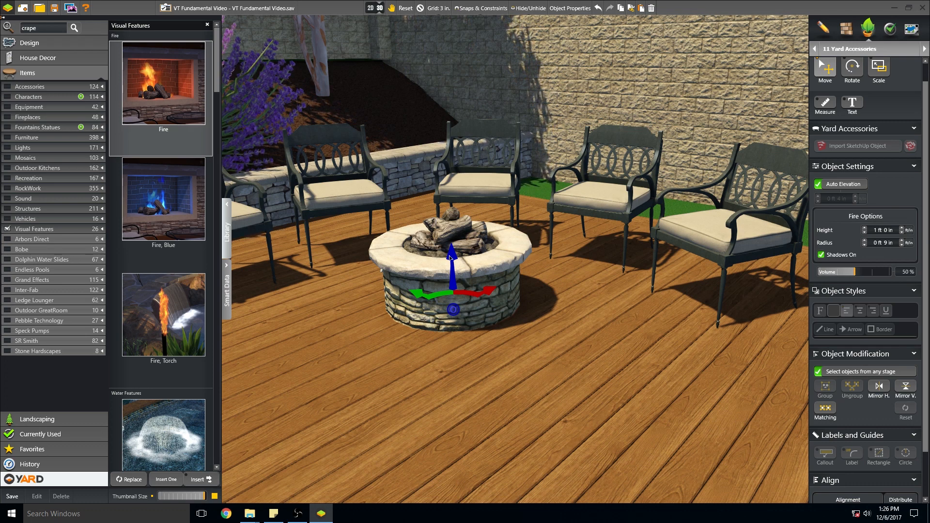
left_click_drag(453, 261, 451, 191)
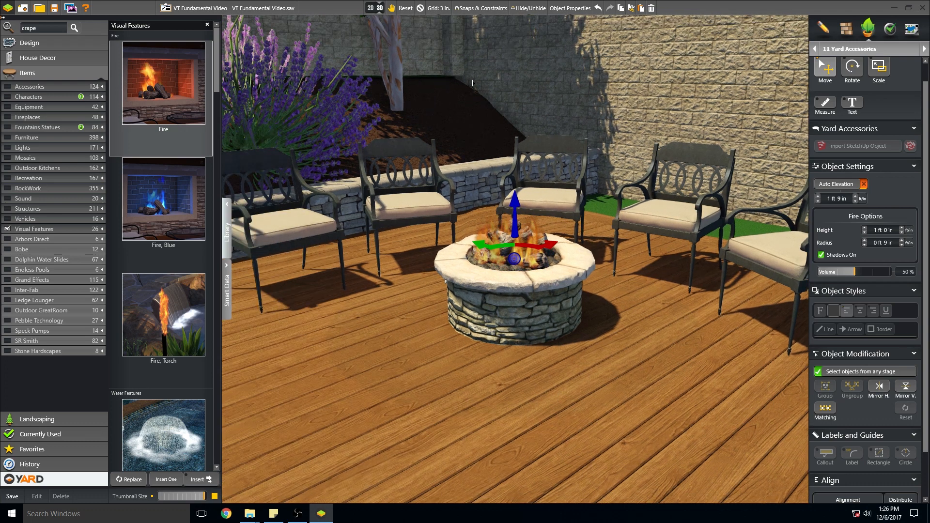
left_click(420, 8)
Inspect the lit fire pit up close in 3D, and look over the small water feature and curved seat wall across the yard.
left_click_drag(555, 354, 478, 398)
scroll(472, 392, "up", 3)
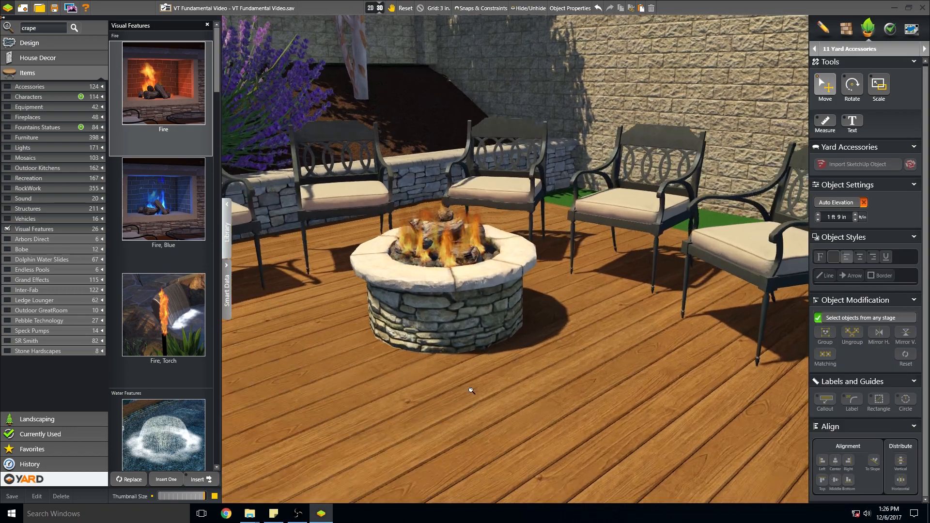
right_click_drag(470, 391, 461, 351)
middle_click_drag(456, 336, 540, 353)
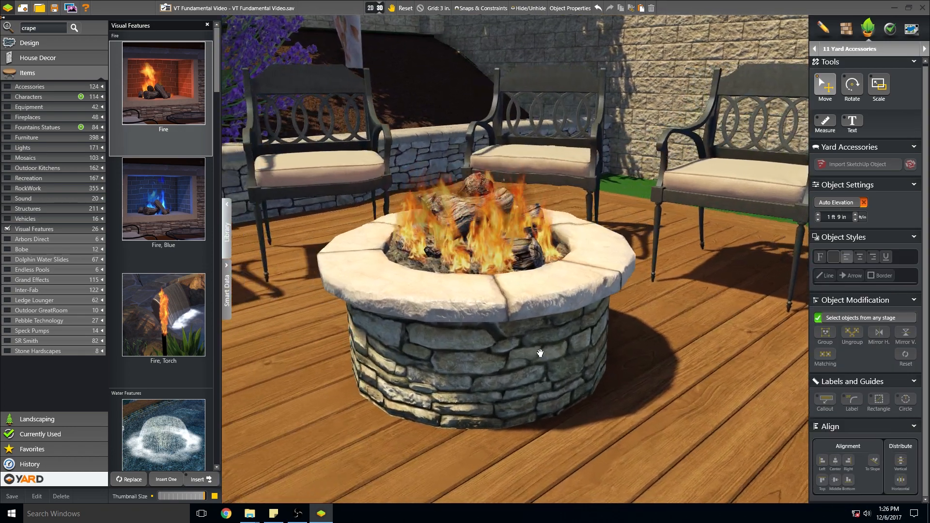
mouse_move(537, 353)
left_mouse_down()
mouse_move(543, 343)
mouse_move(493, 369)
mouse_move(521, 354)
left_mouse_up()
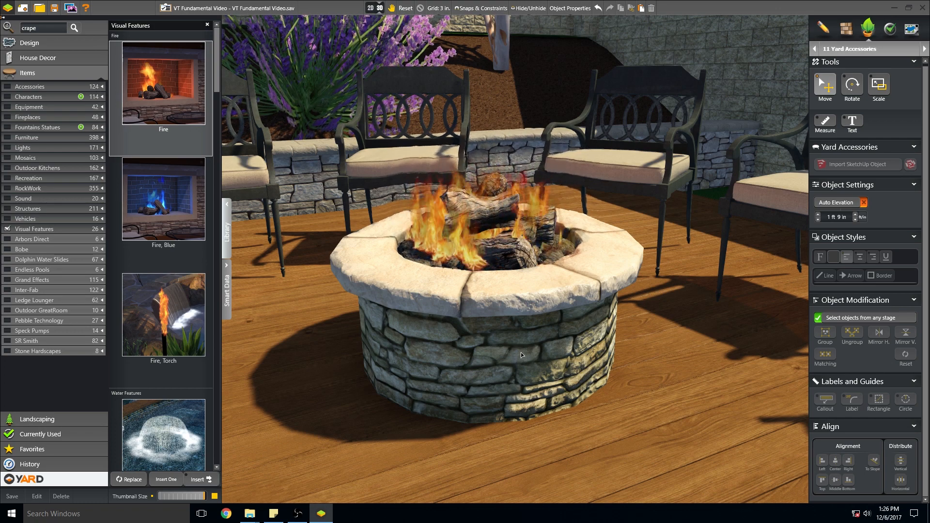
scroll(551, 420, "down", 5)
scroll(551, 420, "down", 5)
left_click_drag(548, 429, 580, 421)
right_click_drag(581, 421, 664, 434)
right_click_drag(557, 418, 486, 357)
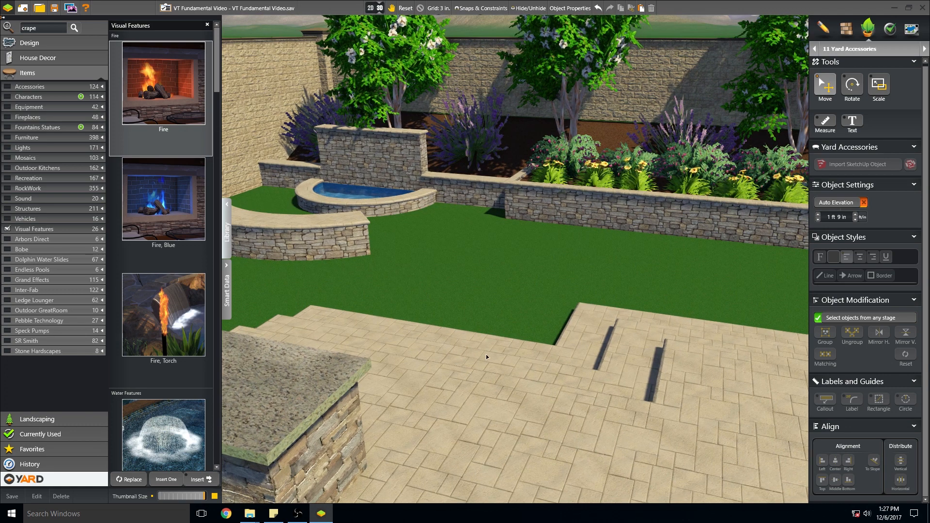
scroll(488, 356, "up", 3)
right_click_drag(493, 260, 527, 344)
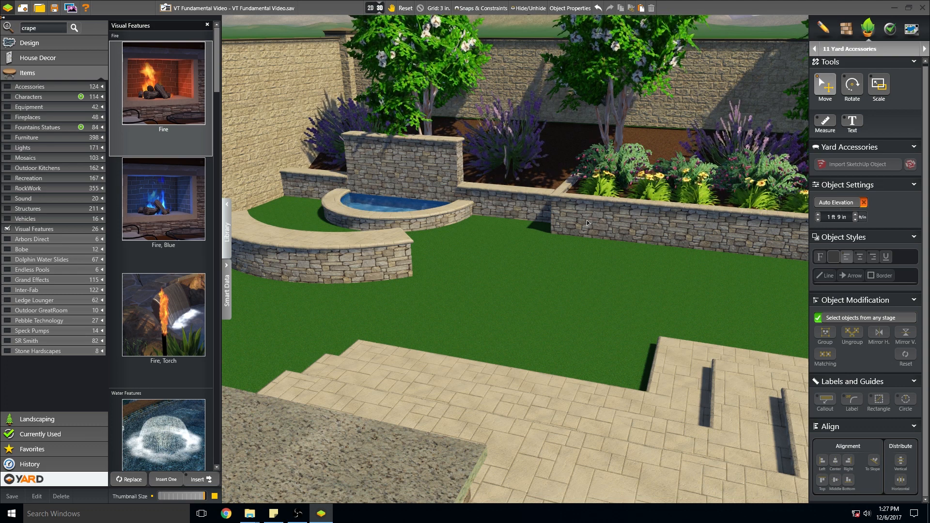
In the 2D plan, replace the Visual Features listing with the Pool and Spa Lights category of the Lights items.
left_click(369, 8)
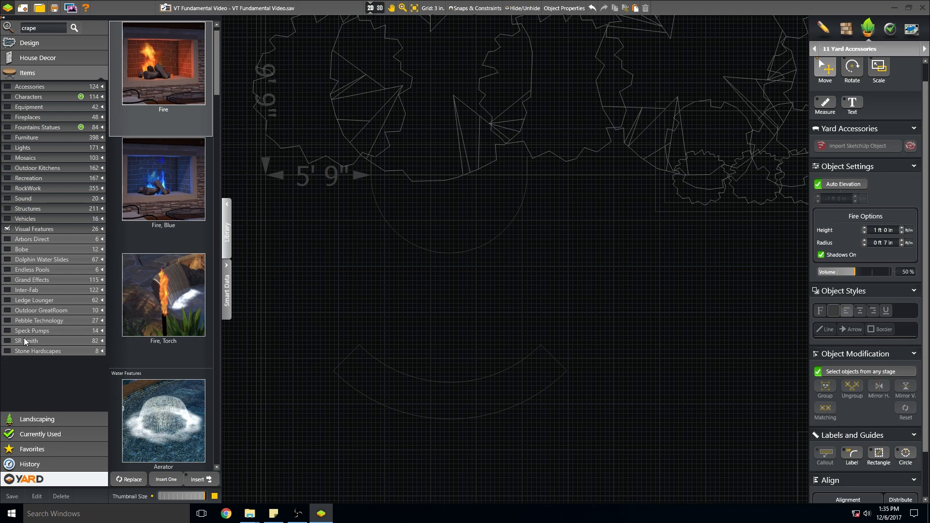
left_click(7, 229)
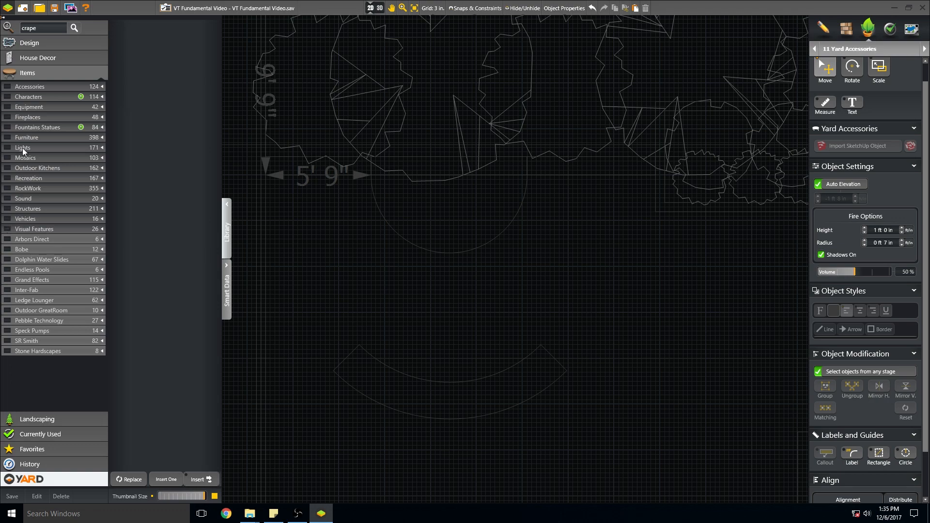
left_click(103, 148)
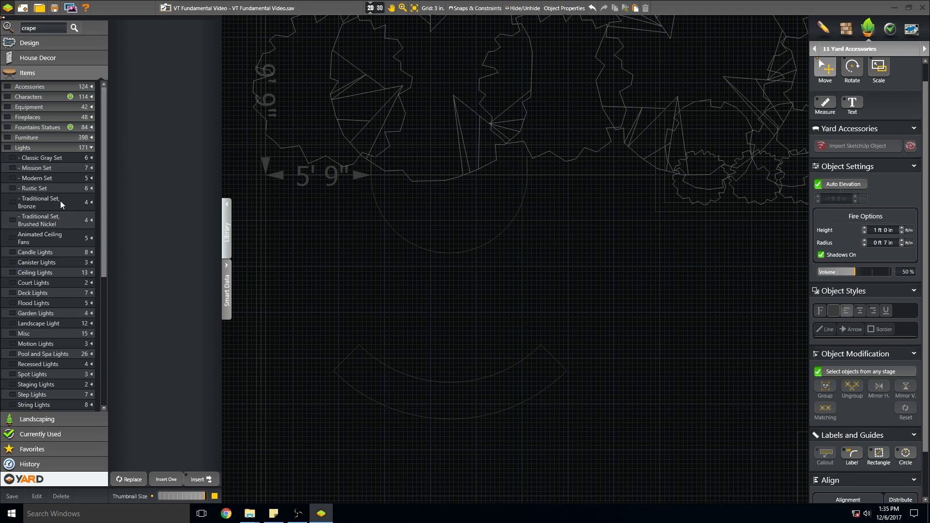
left_click(13, 354)
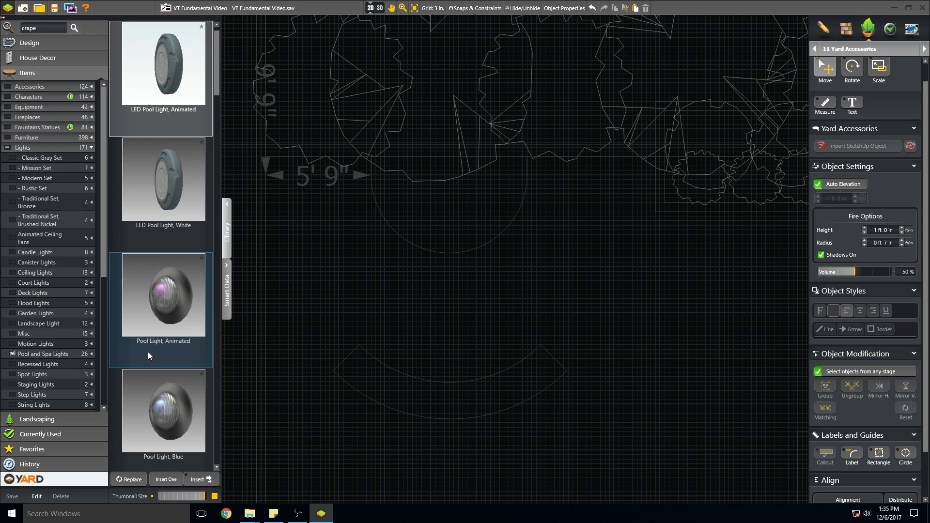
Insert one Spa Light, White at the middle of the small water feature's curved front wall, keeping Auto Elevation on.
scroll(149, 355, "down", 1)
scroll(148, 355, "down", 5)
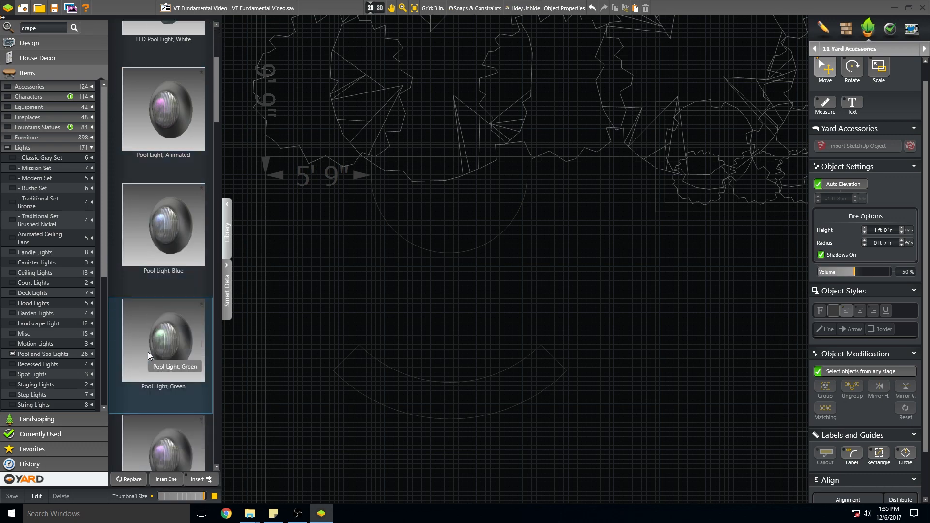
scroll(145, 356, "down", 5)
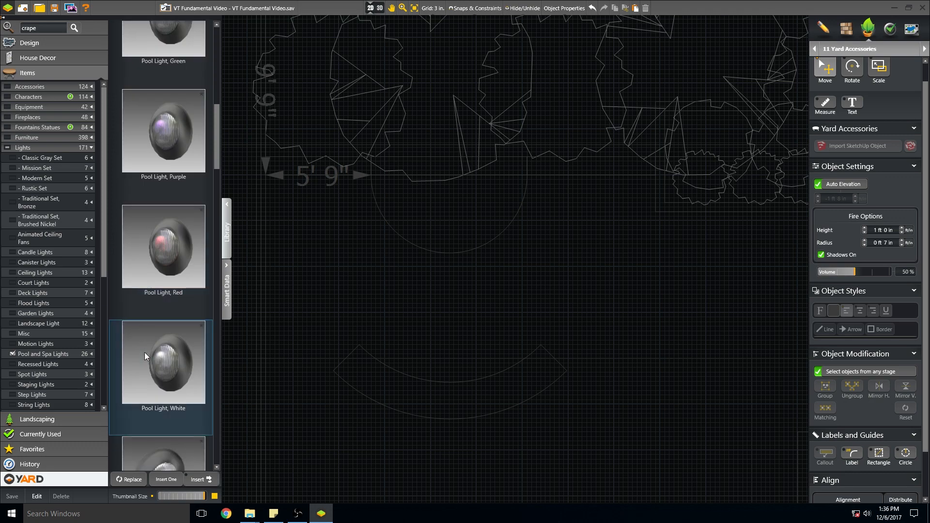
scroll(144, 357, "down", 4)
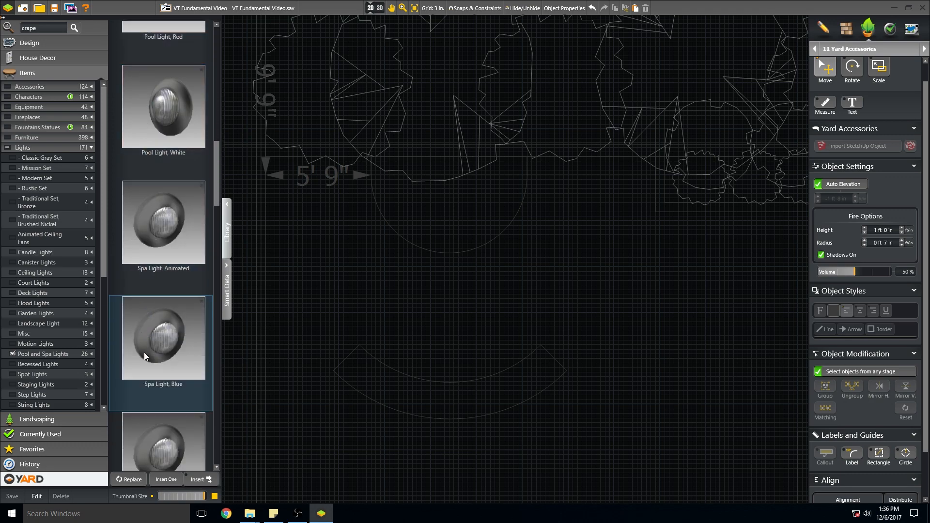
scroll(144, 357, "down", 3)
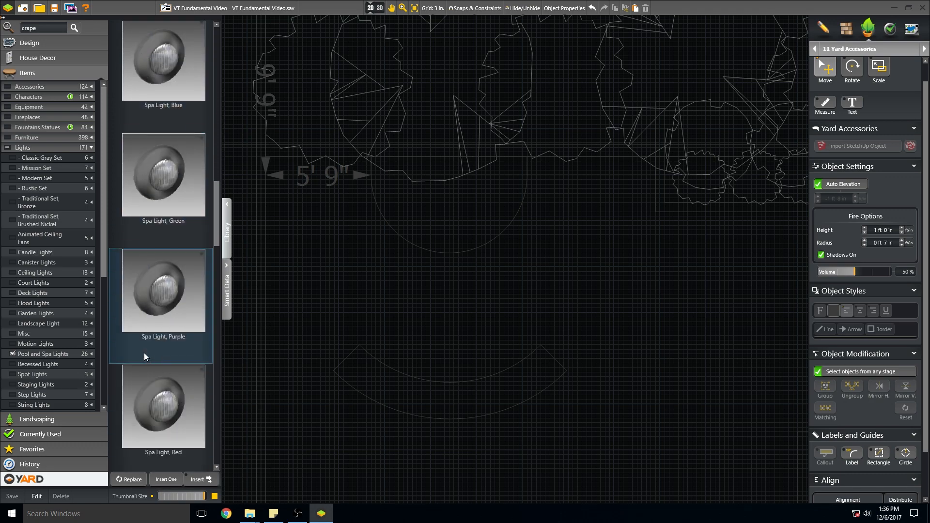
scroll(144, 358, "down", 1)
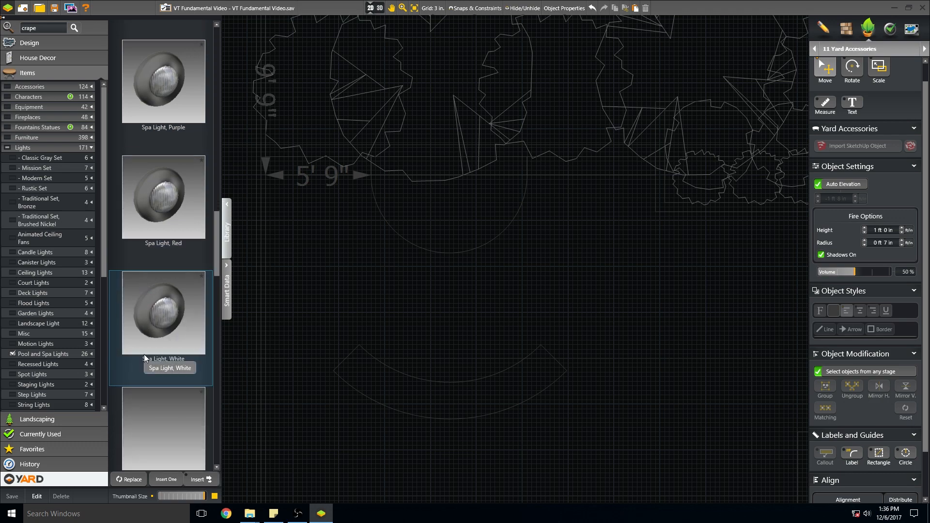
left_click(155, 339)
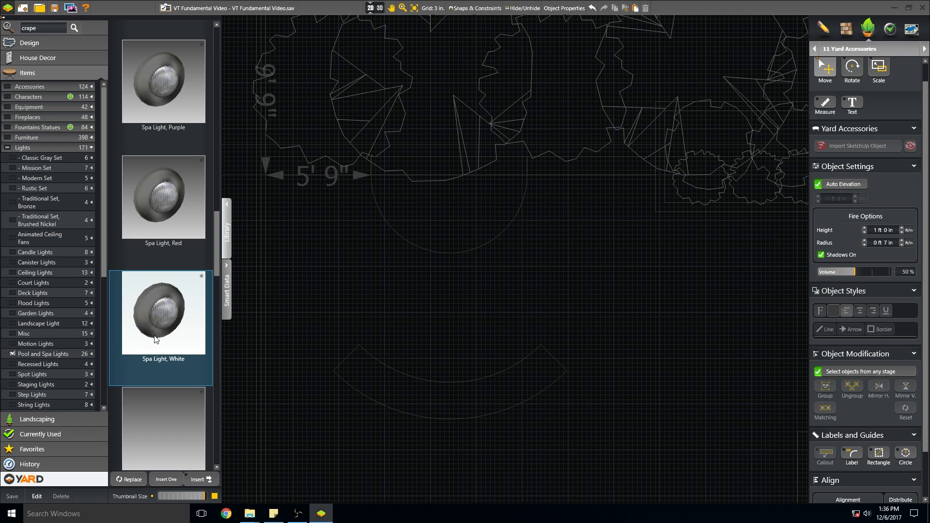
left_click(167, 481)
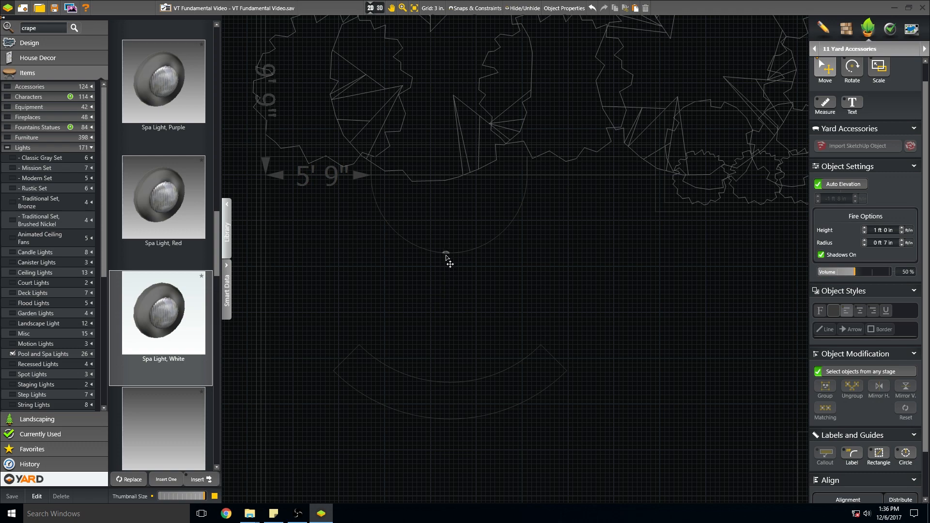
left_click(446, 254)
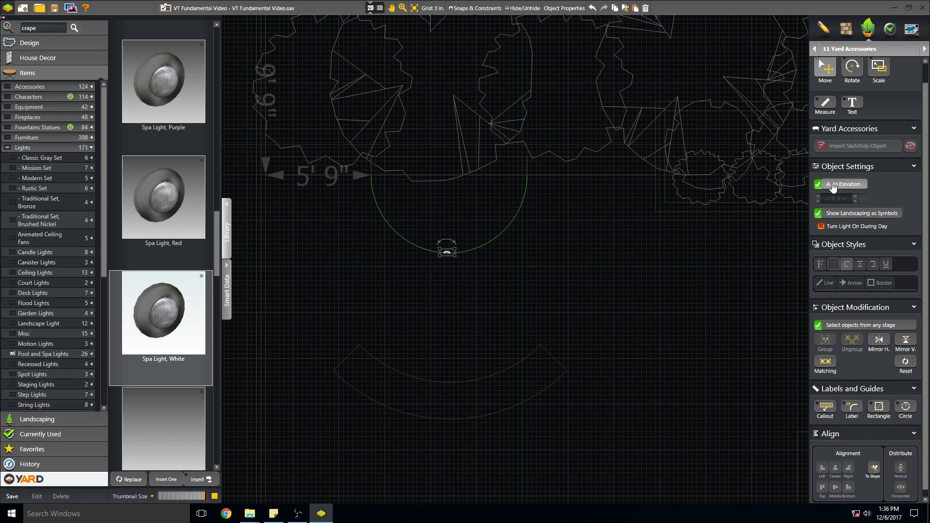
left_click(838, 188)
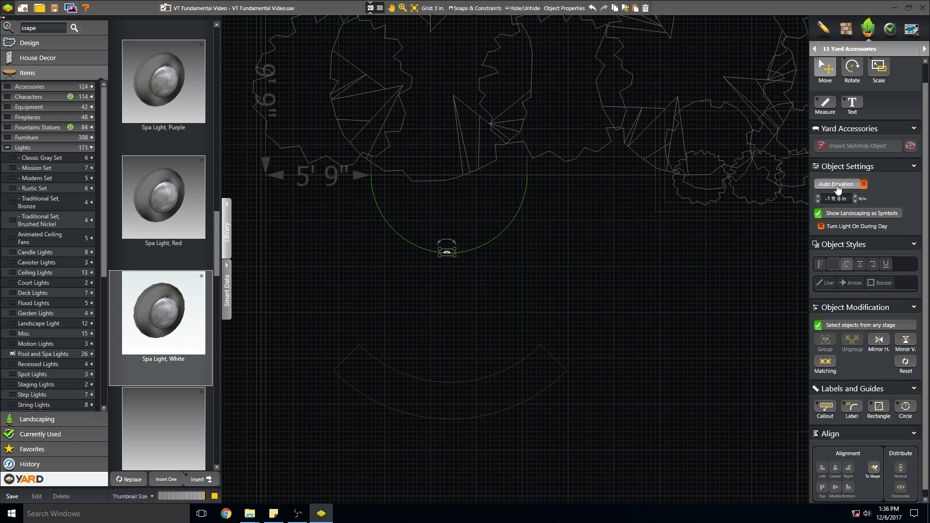
left_click(838, 188)
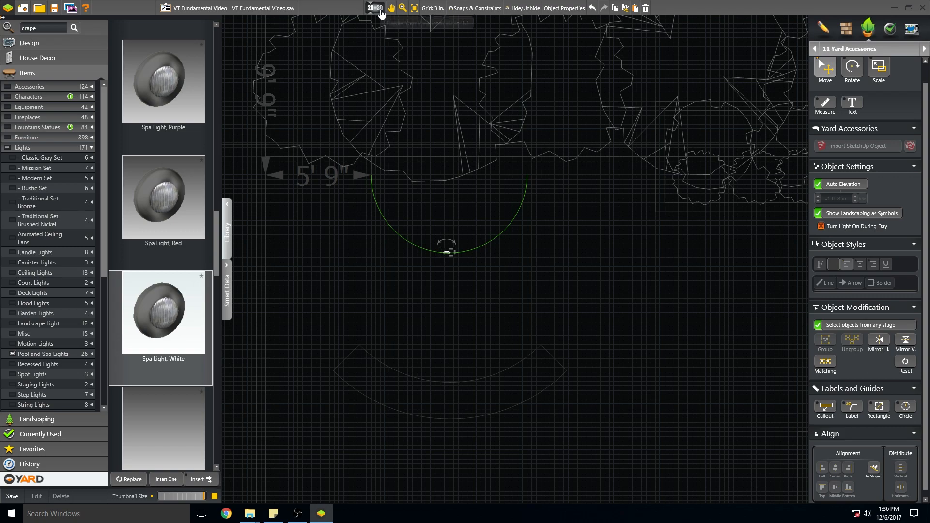
Inspect the spa light in the 3D view, deselect it, and examine the water feature's lighting at night.
left_click(382, 10)
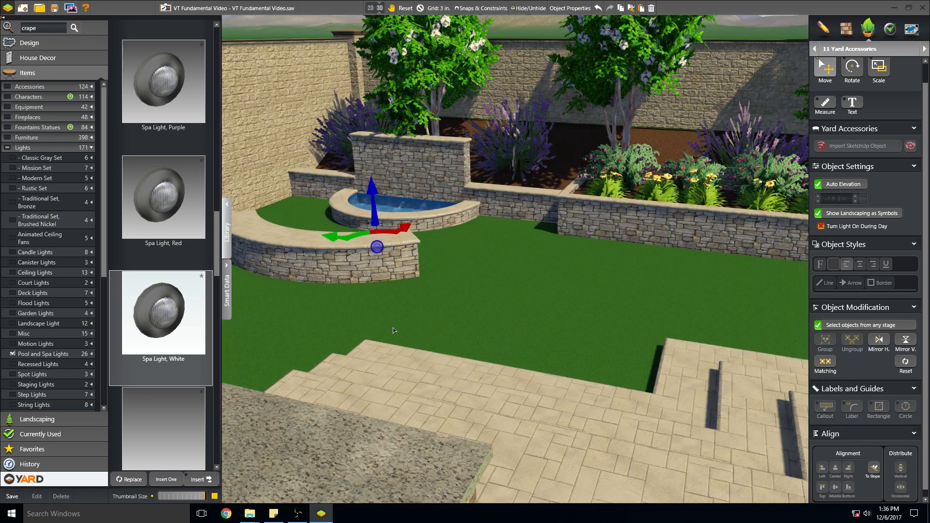
left_click_drag(393, 328, 308, 305)
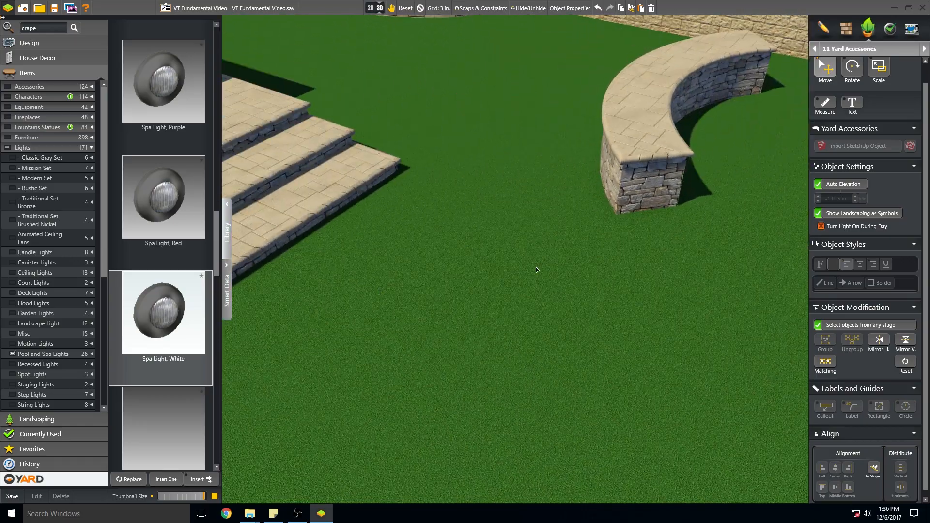
left_click_drag(547, 270, 389, 257)
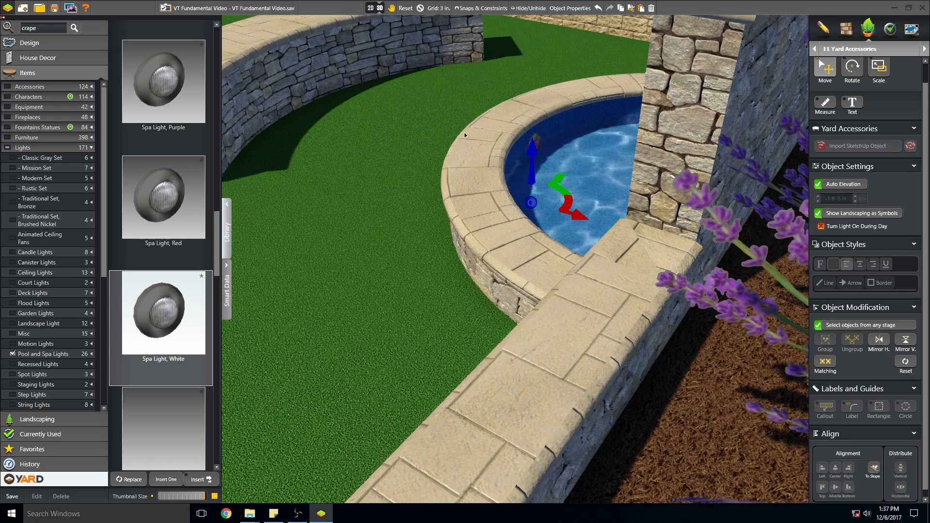
left_click(420, 10)
left_click_drag(429, 254, 646, 318)
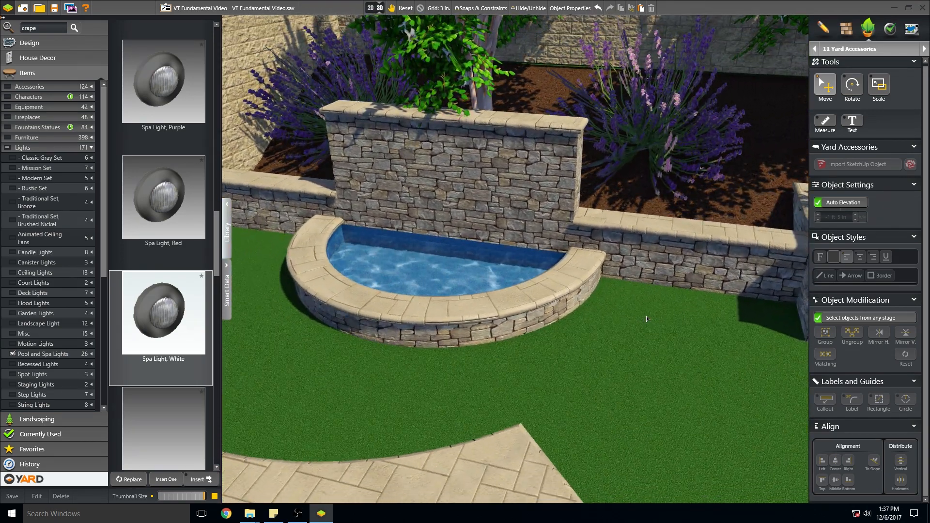
key("n")
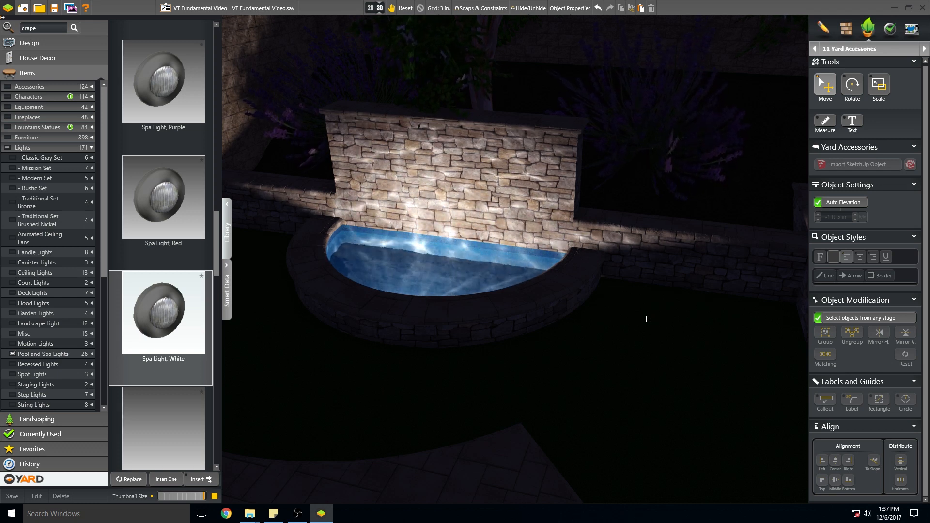
left_click_drag(605, 373, 567, 388)
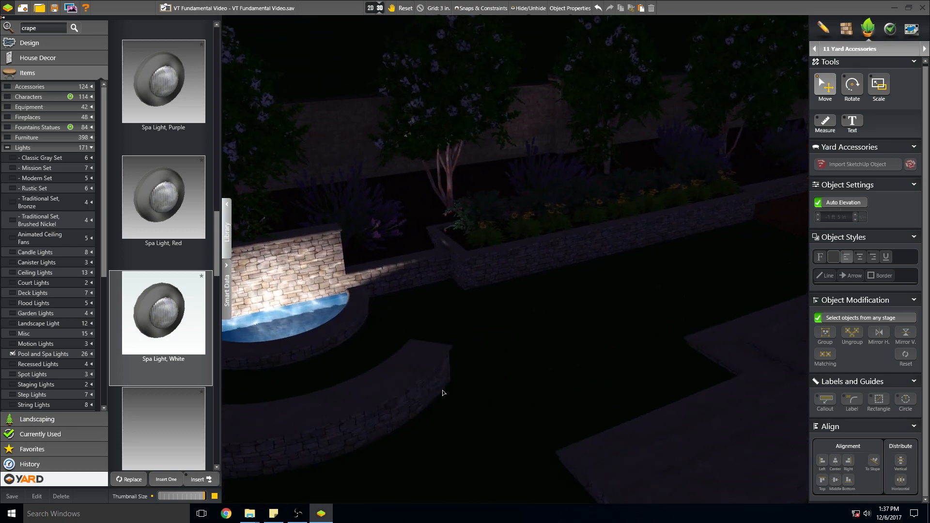
Clear the Pool and Spa Lights listing, collapse the Lights category and the library, and advance to the Create Presentation stage.
left_click_drag(103, 271, 103, 273)
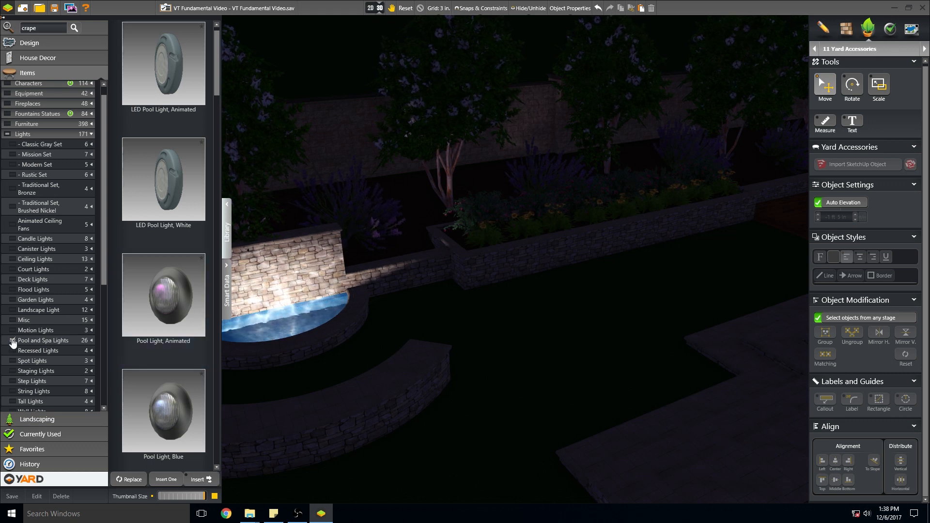
left_click(12, 341)
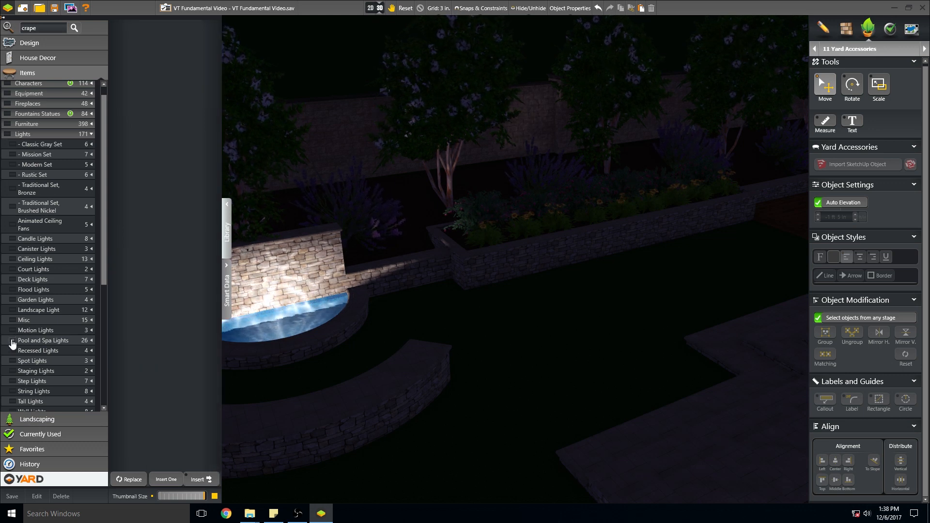
left_click(91, 135)
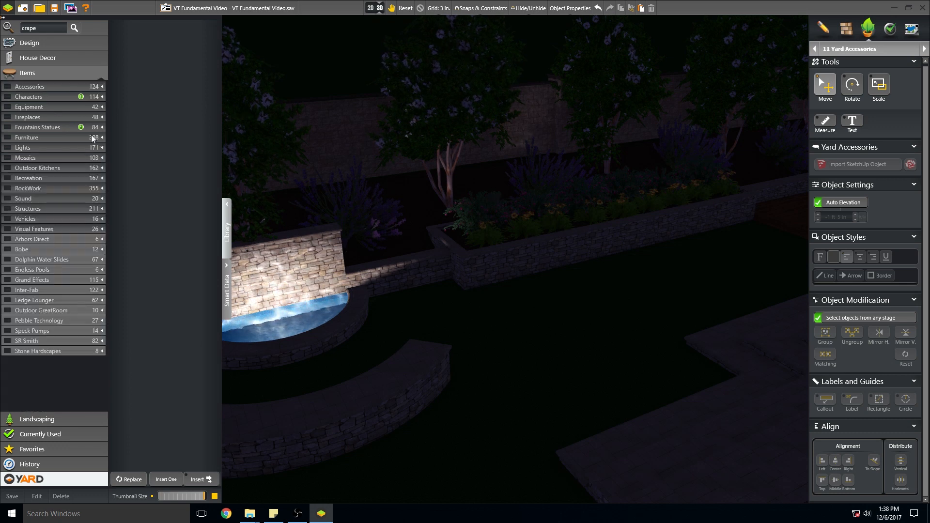
left_click(227, 248)
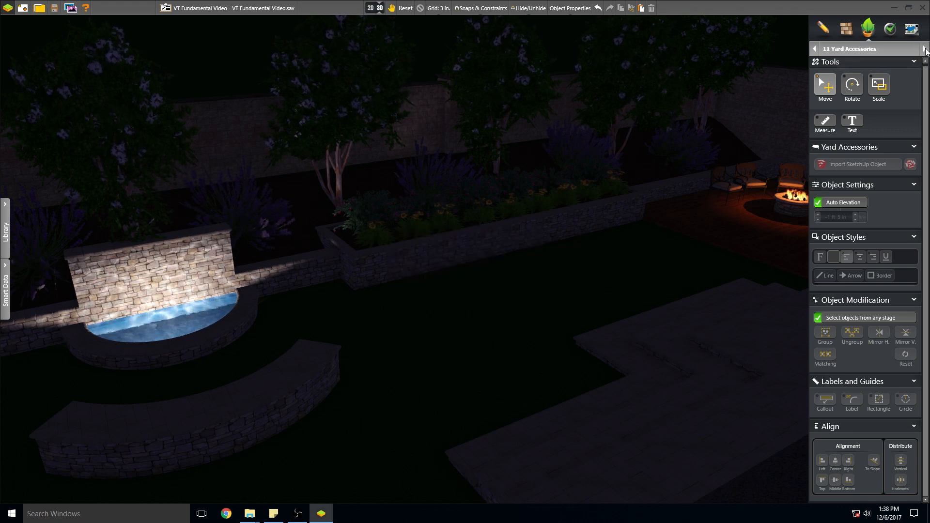
left_click(924, 49)
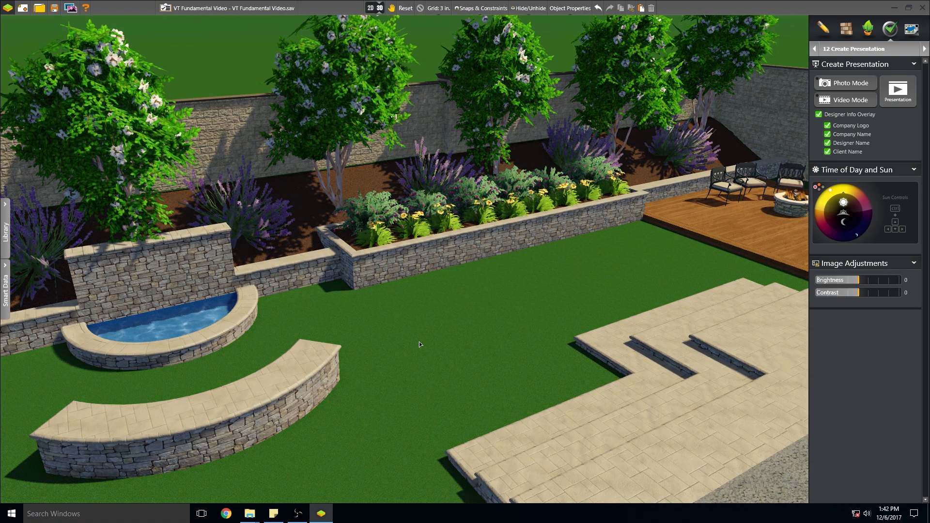
Return to the 2D plan and review the project information that feeds the designer info overlay, such as client, company and logo.
left_click(371, 7)
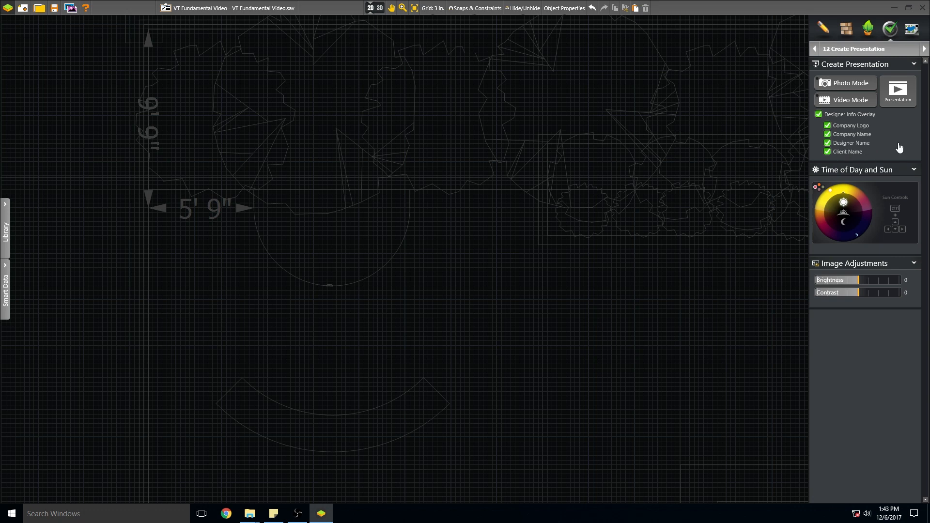
left_click(844, 127)
left_click(848, 128)
left_click(193, 11)
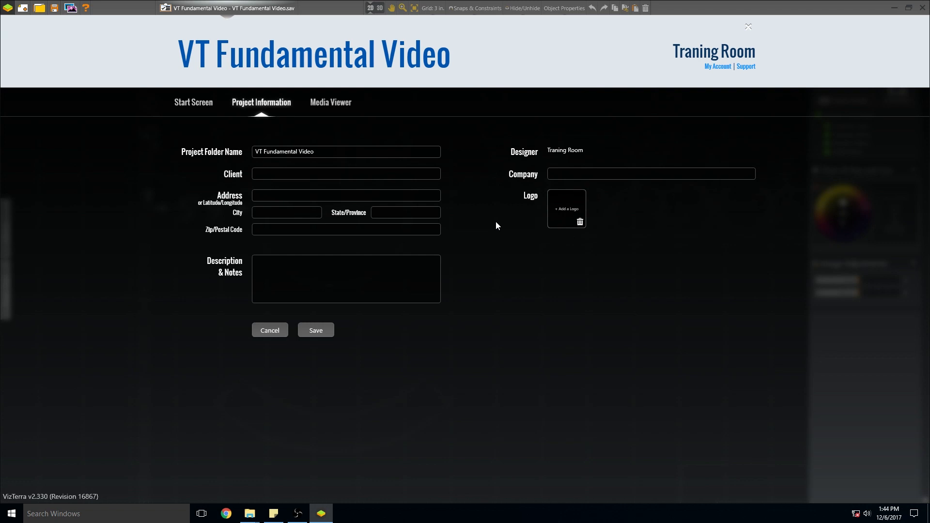
left_click(197, 9)
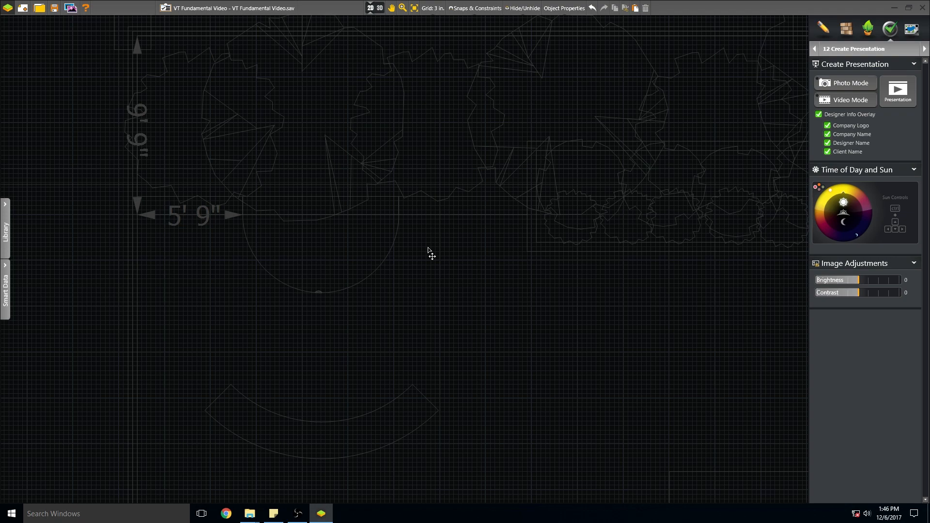
Unhide the House and Pergola objects and enter 3D Presentation Mode.
left_click(530, 8)
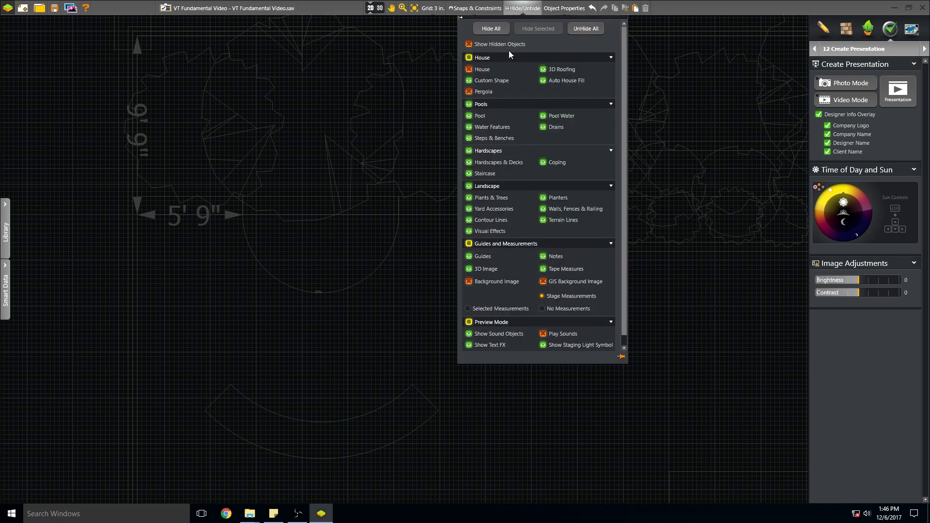
left_click(482, 70)
left_click(481, 92)
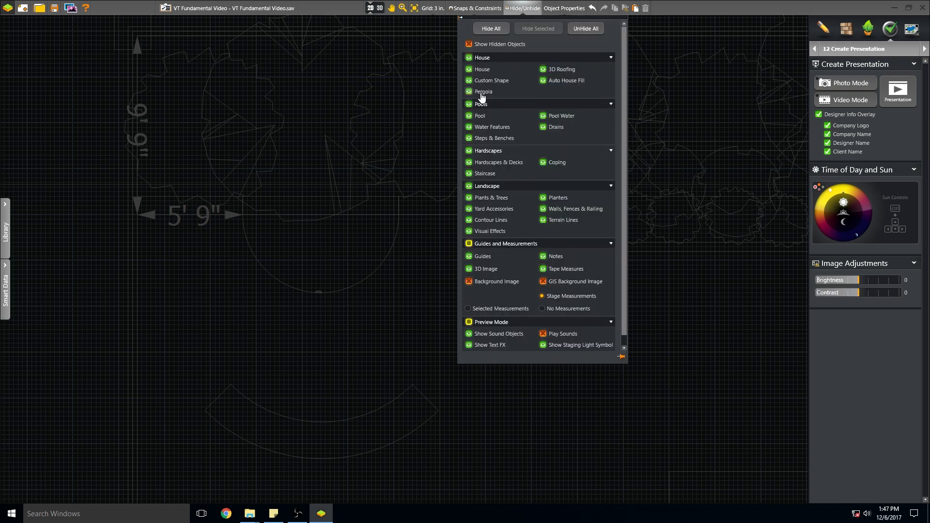
left_click(429, 129)
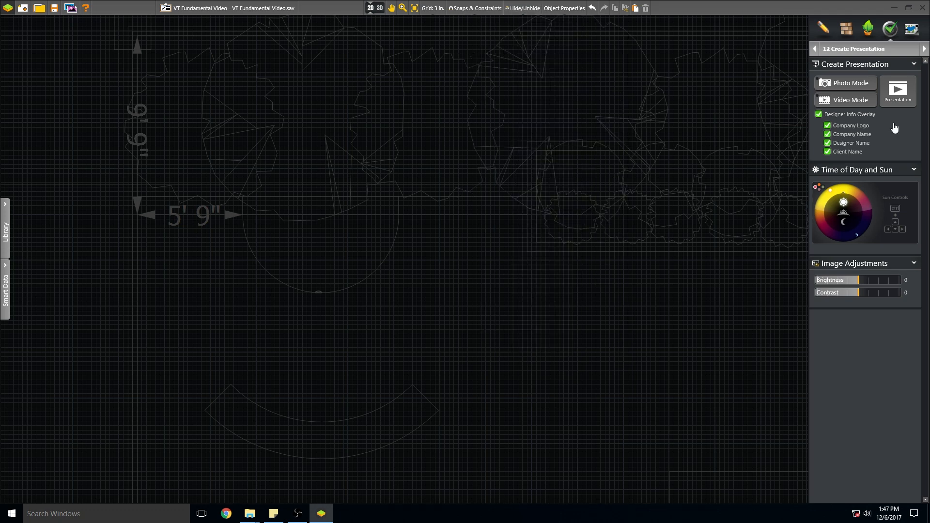
left_click(900, 95)
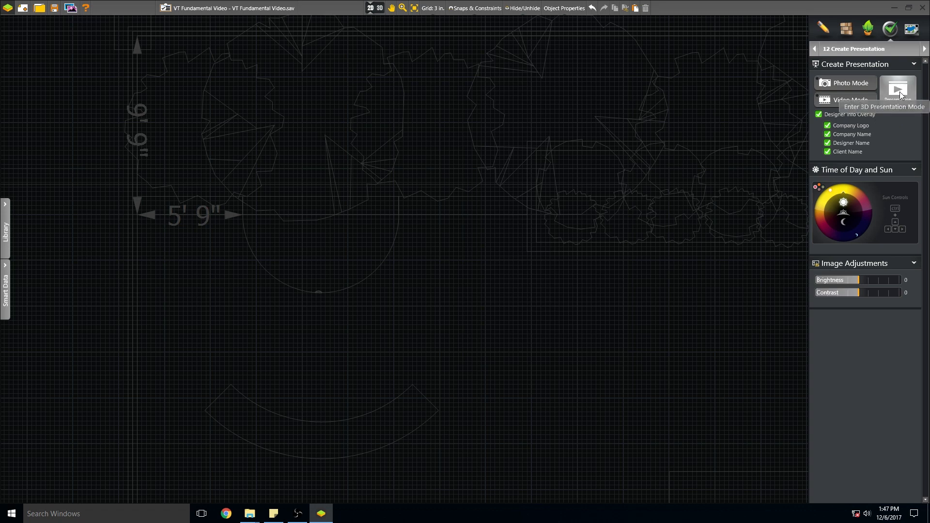